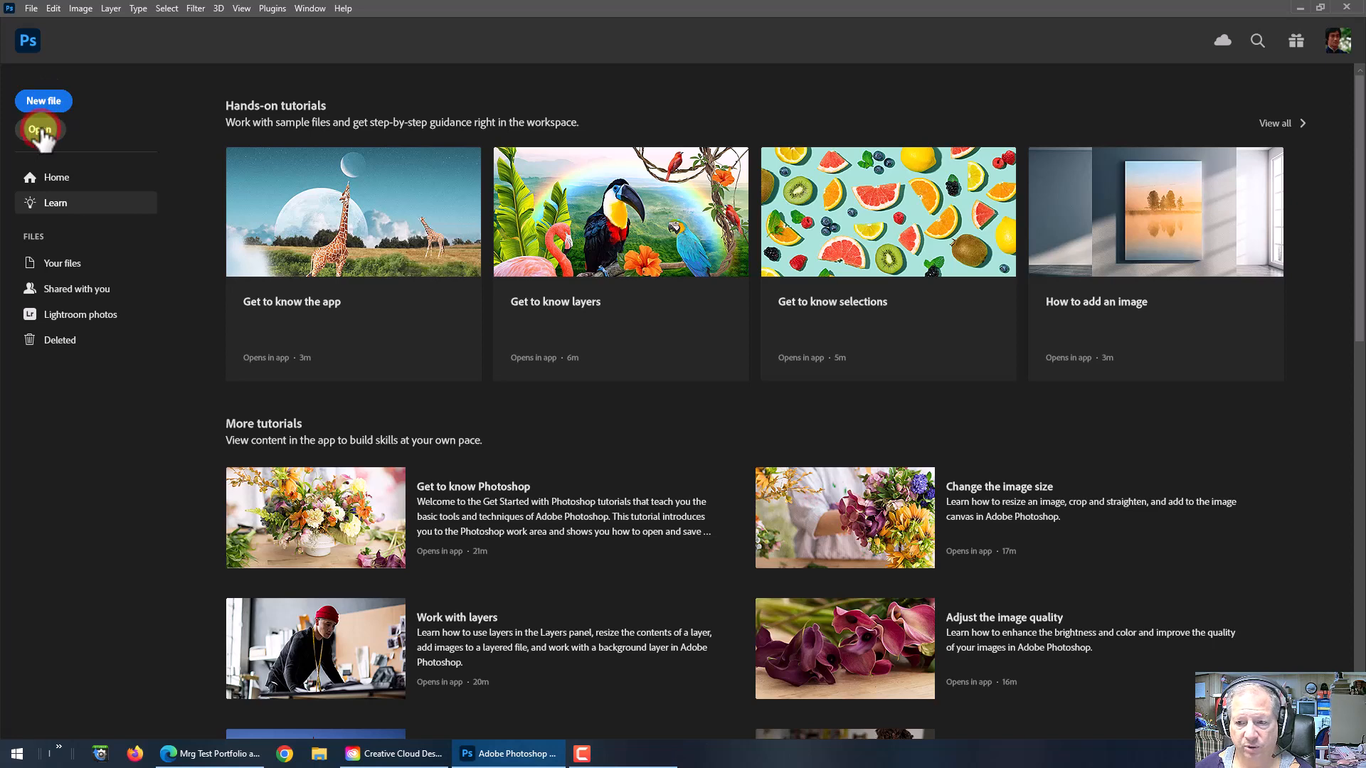
# Step: Open the file animated graphic.psd from the animated graphic folder
pyautogui.click(40, 130)
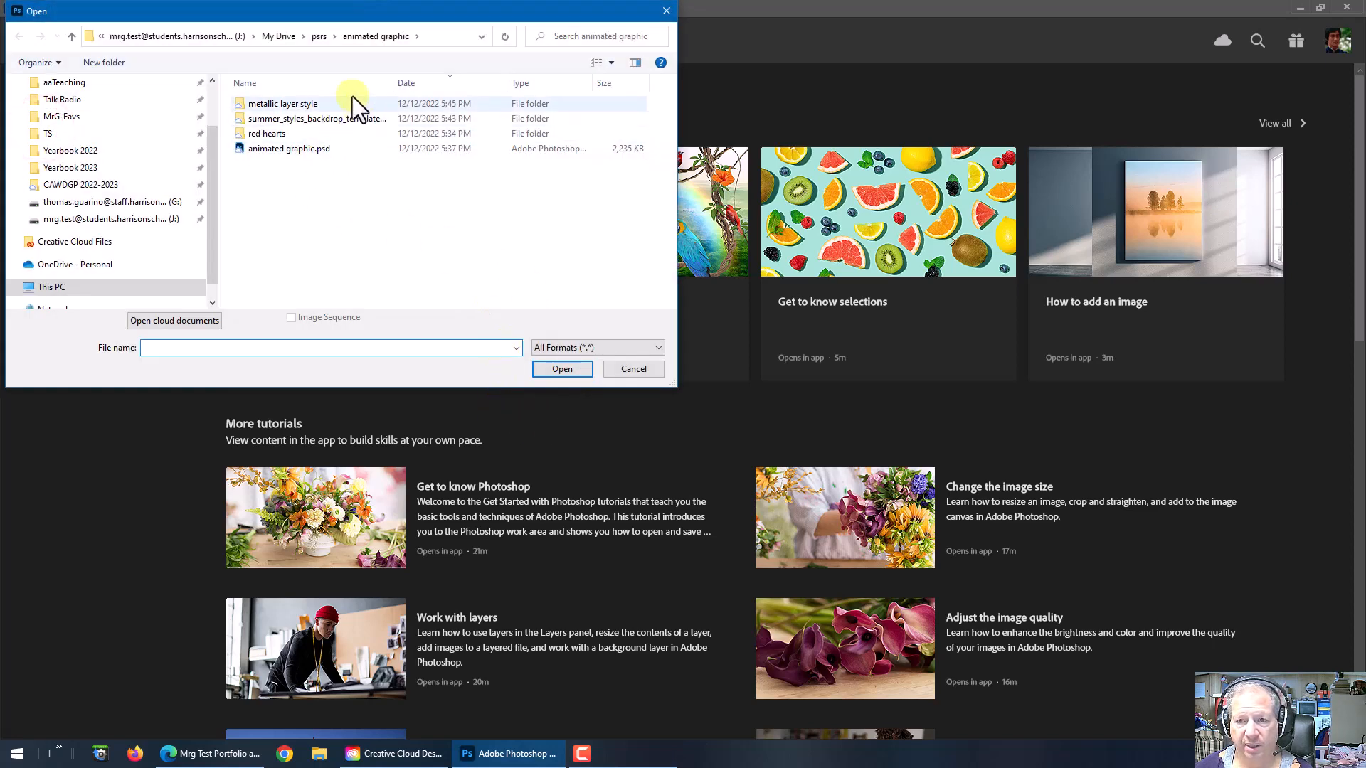
pyautogui.moveTo(310, 17); pyautogui.dragTo(555, 154)
pyautogui.click(502, 281)
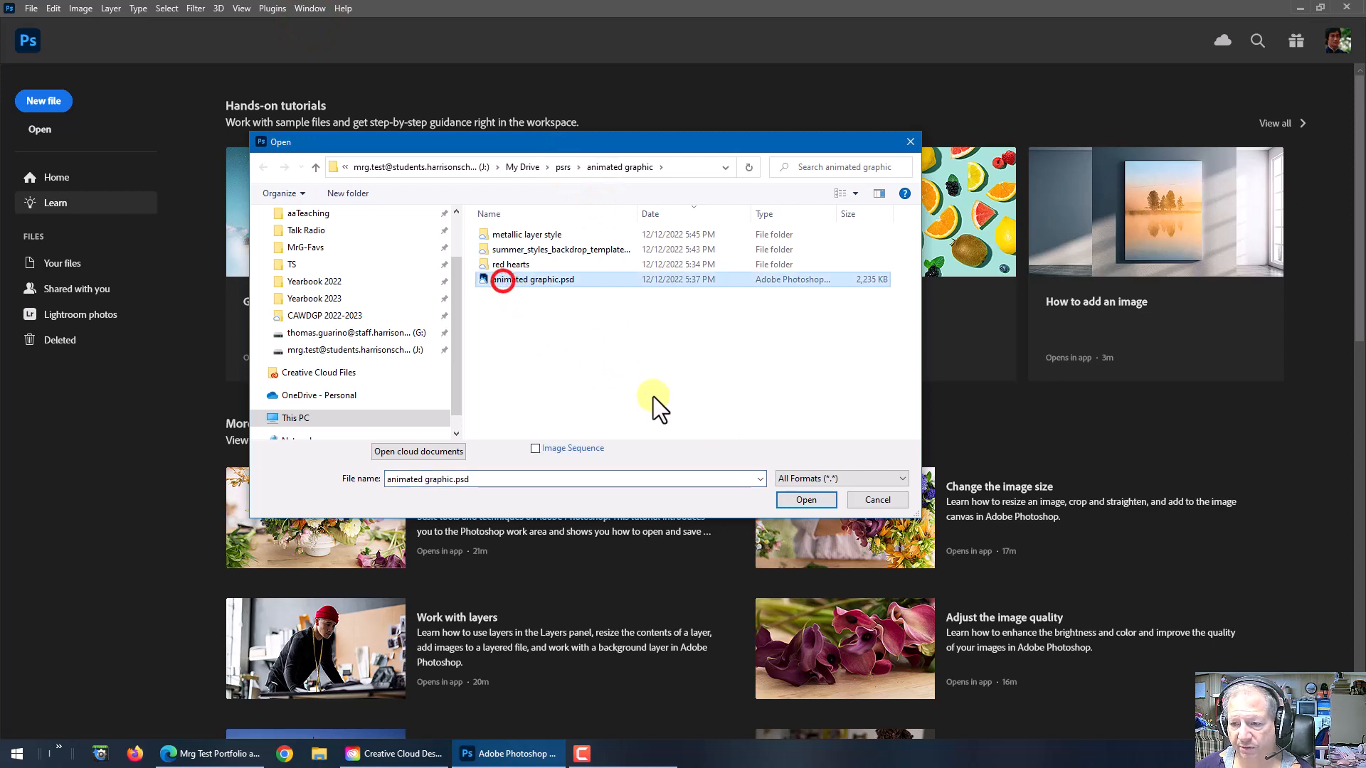
pyautogui.click(797, 498)
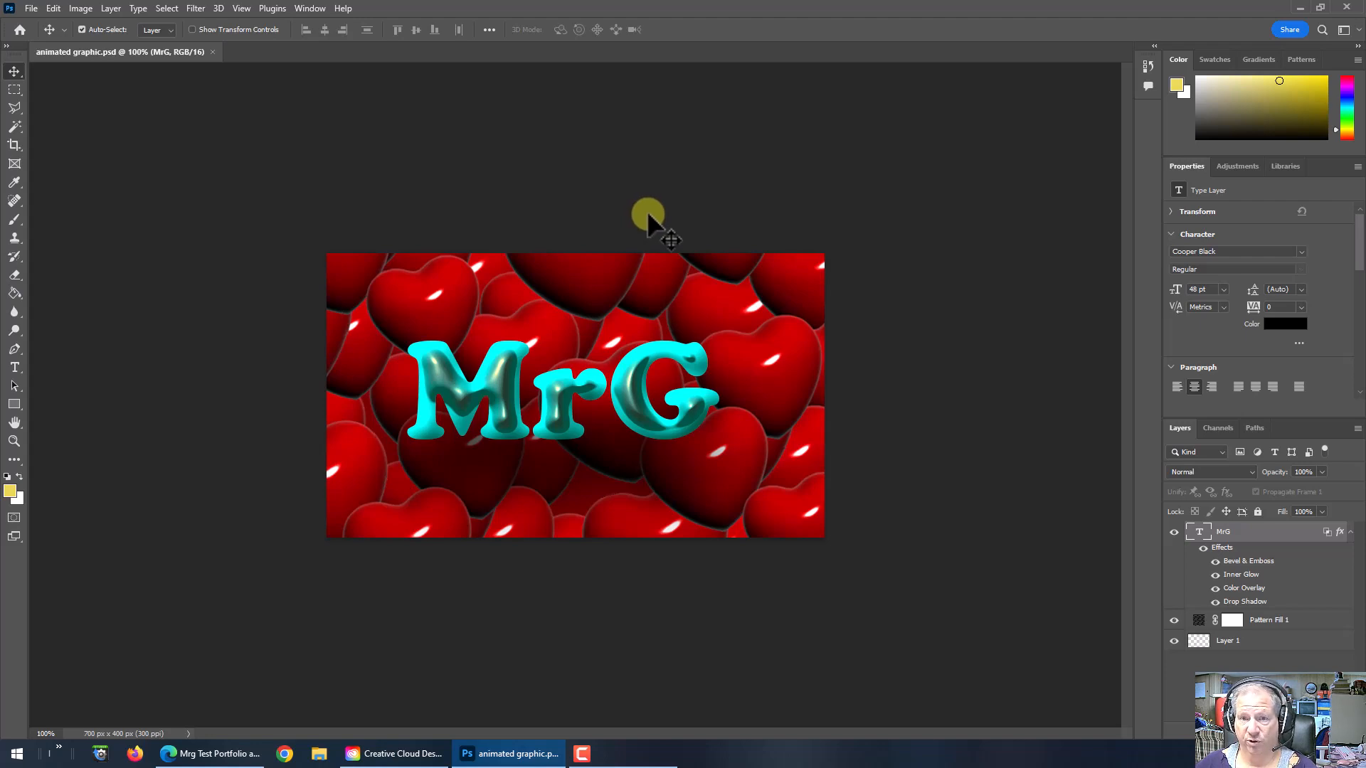
# Step: Quick-export the current image as a PNG named animated graphic1.png in the animated graphic folder
pyautogui.click(31, 9)
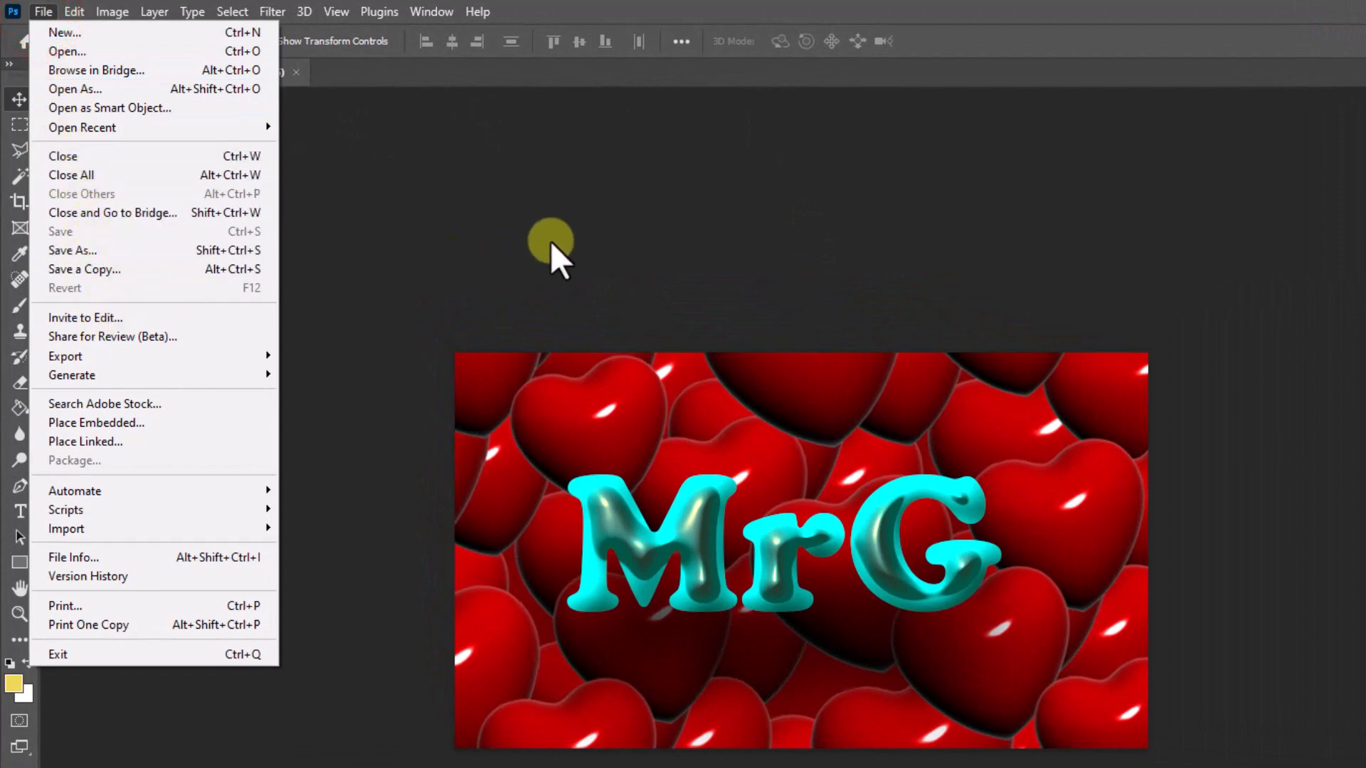
pyautogui.click(1337, 713)
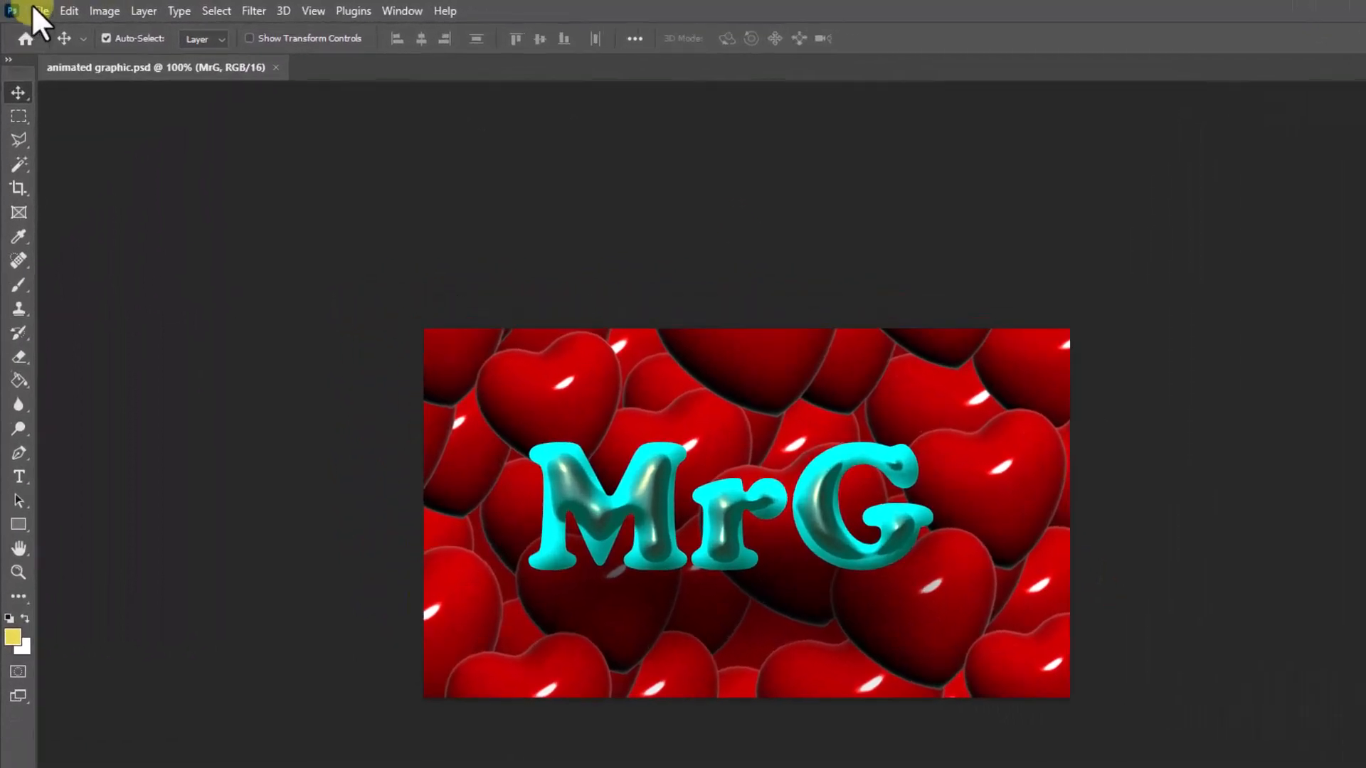
pyautogui.click(31, 8)
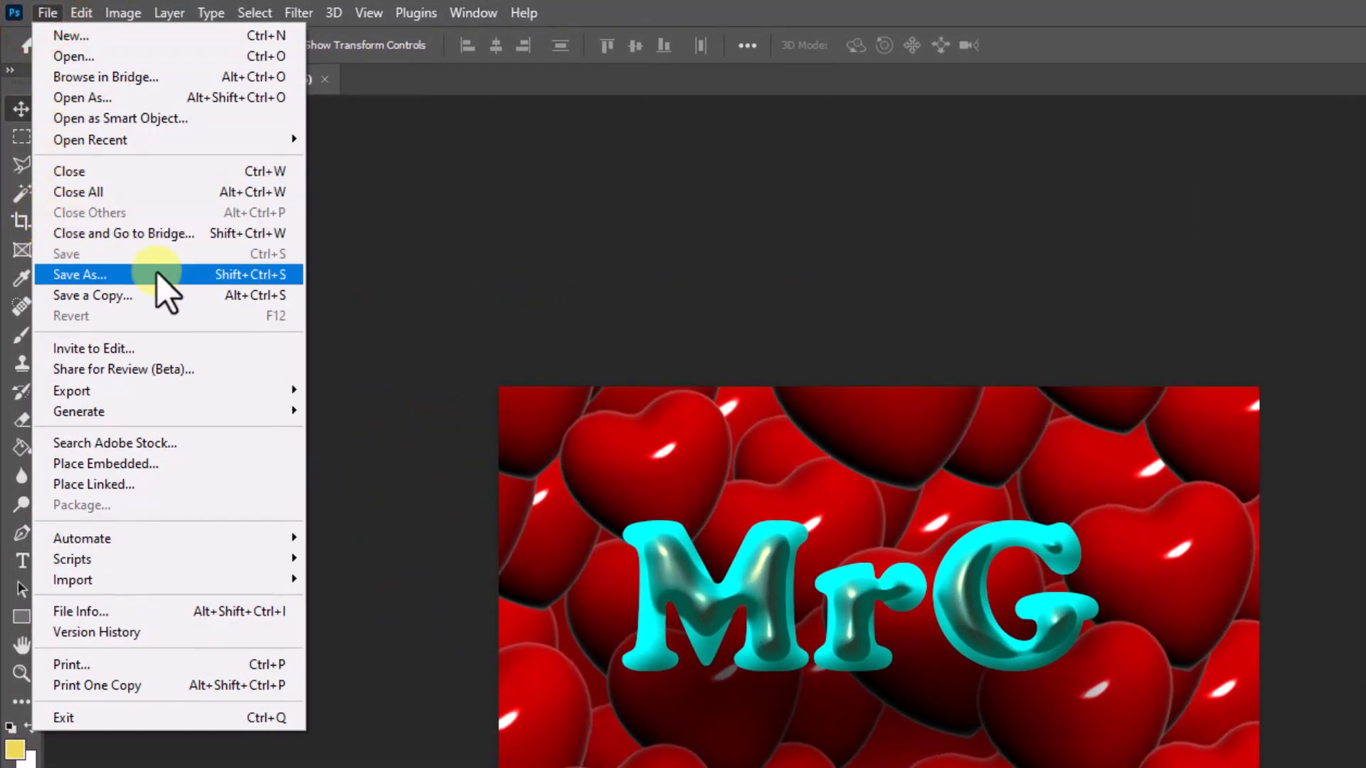
pyautogui.moveTo(146, 390)
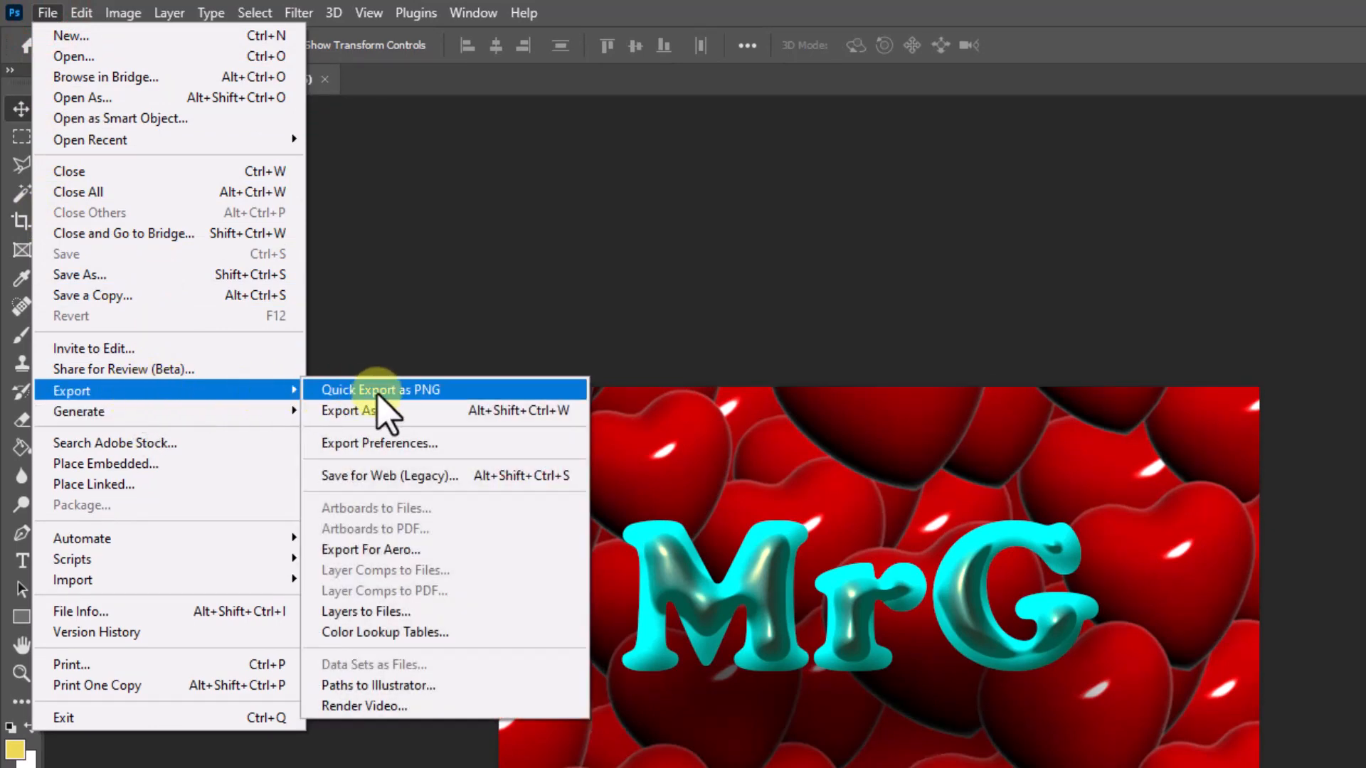
pyautogui.click(379, 391)
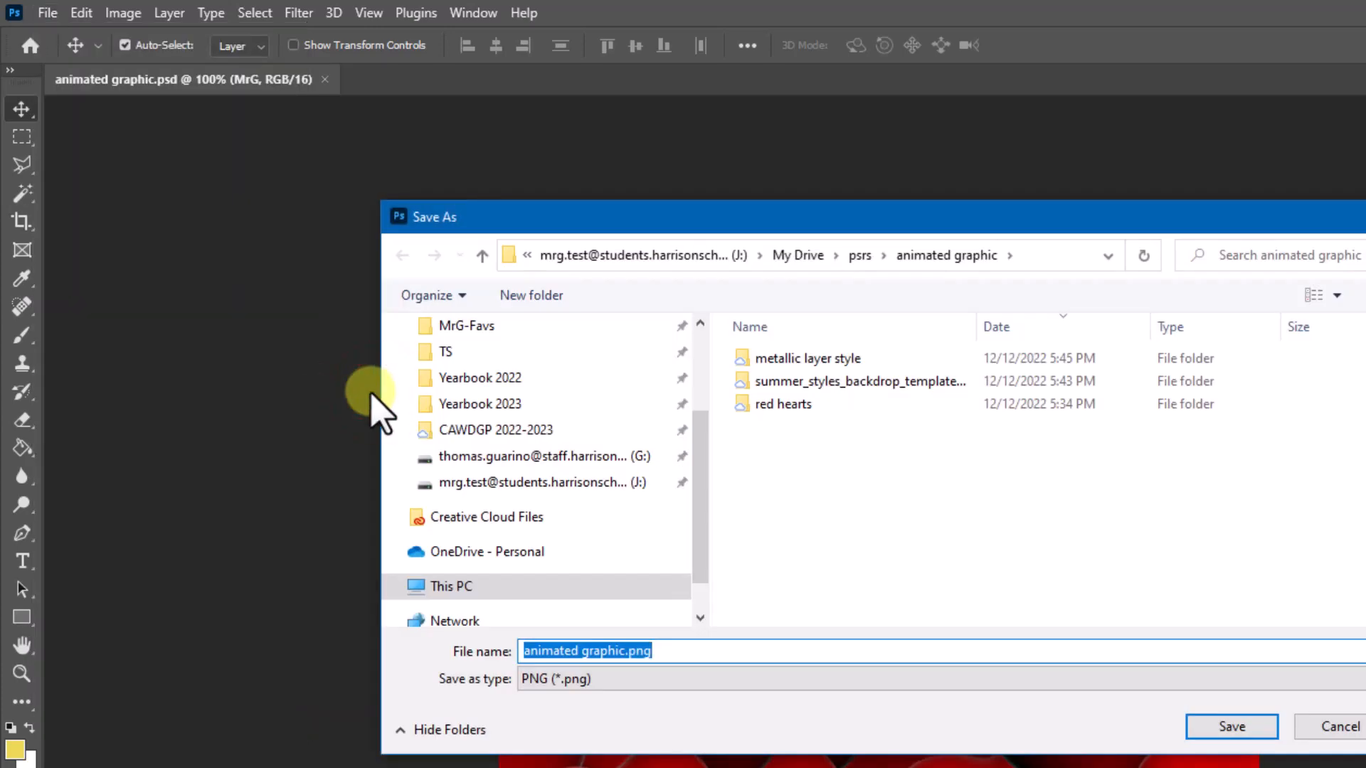
pyautogui.click(626, 650)
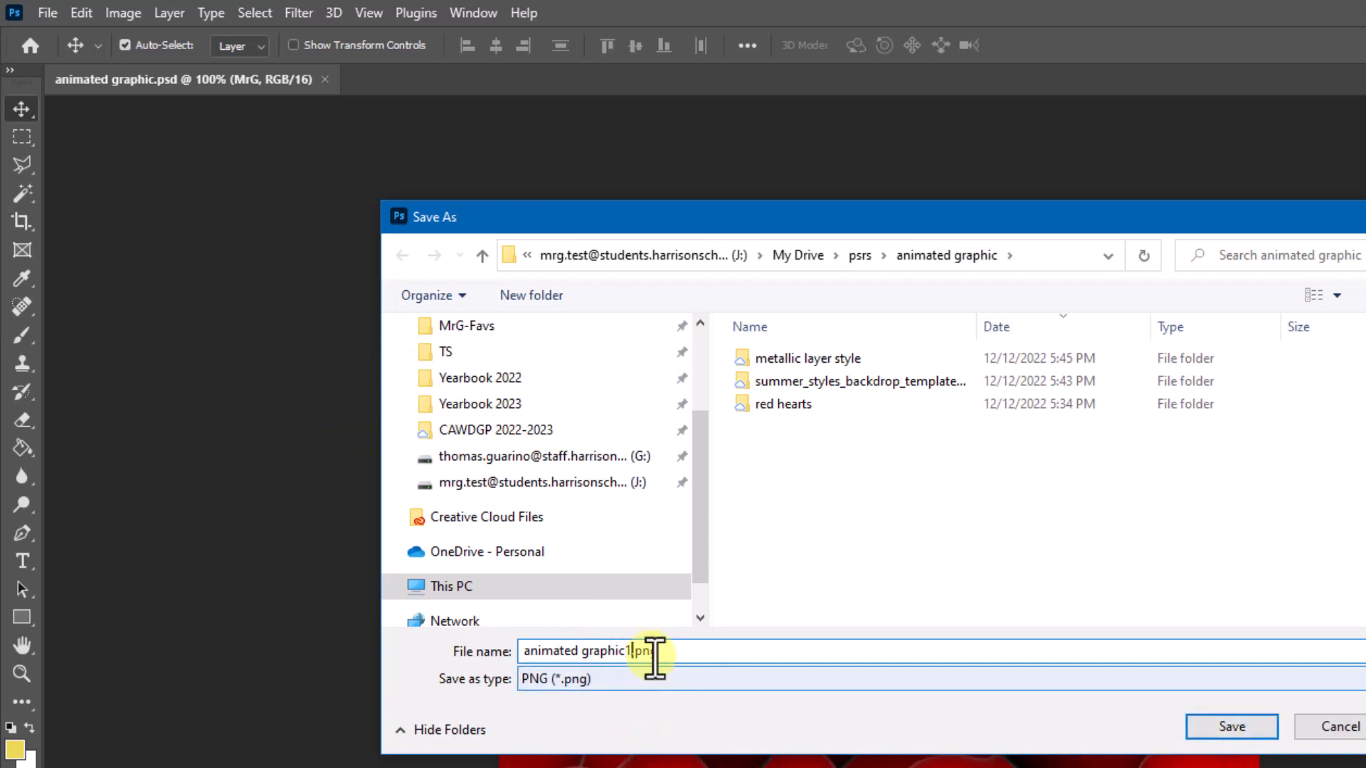
pyautogui.click(1232, 726)
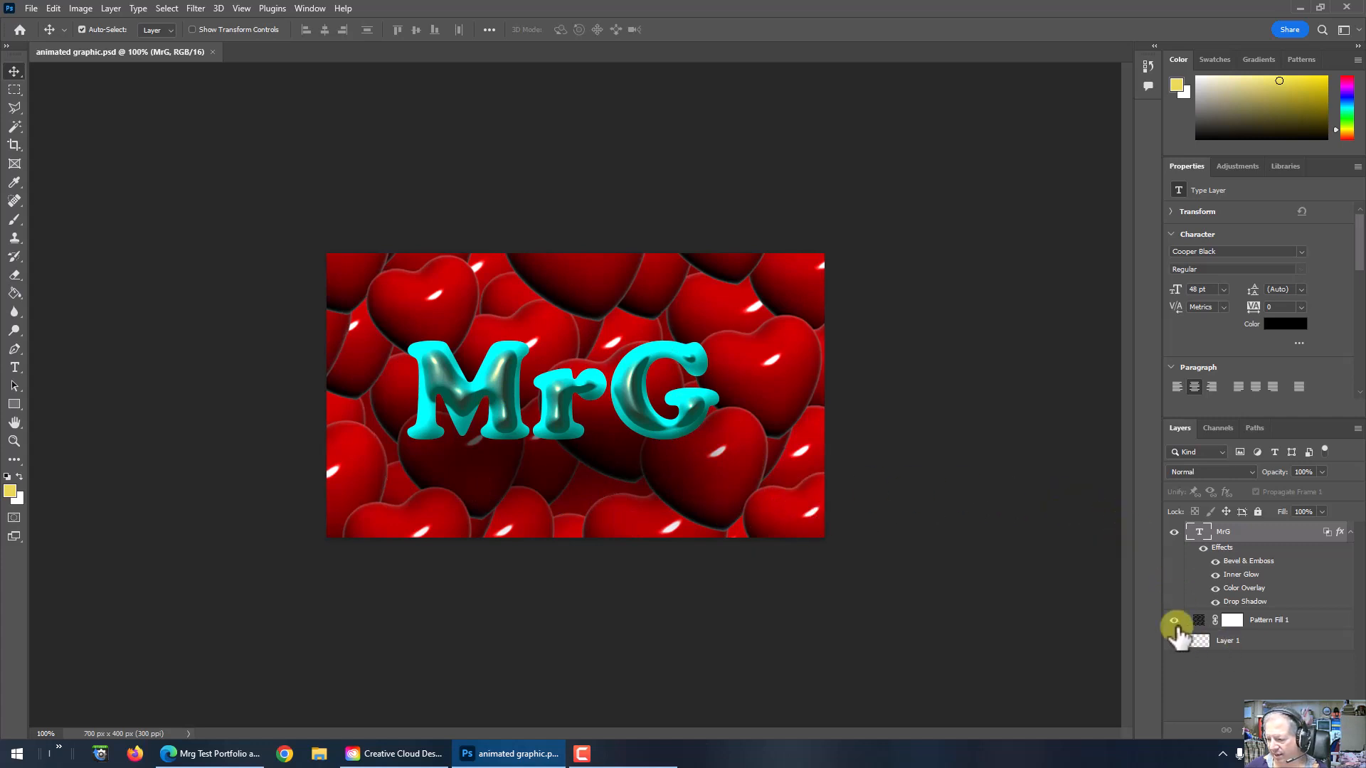
# Step: Hide the Pattern Fill 1 and MrG layers to view Layer 1 alone, and show both again
pyautogui.click(1175, 621)
pyautogui.click(1174, 531)
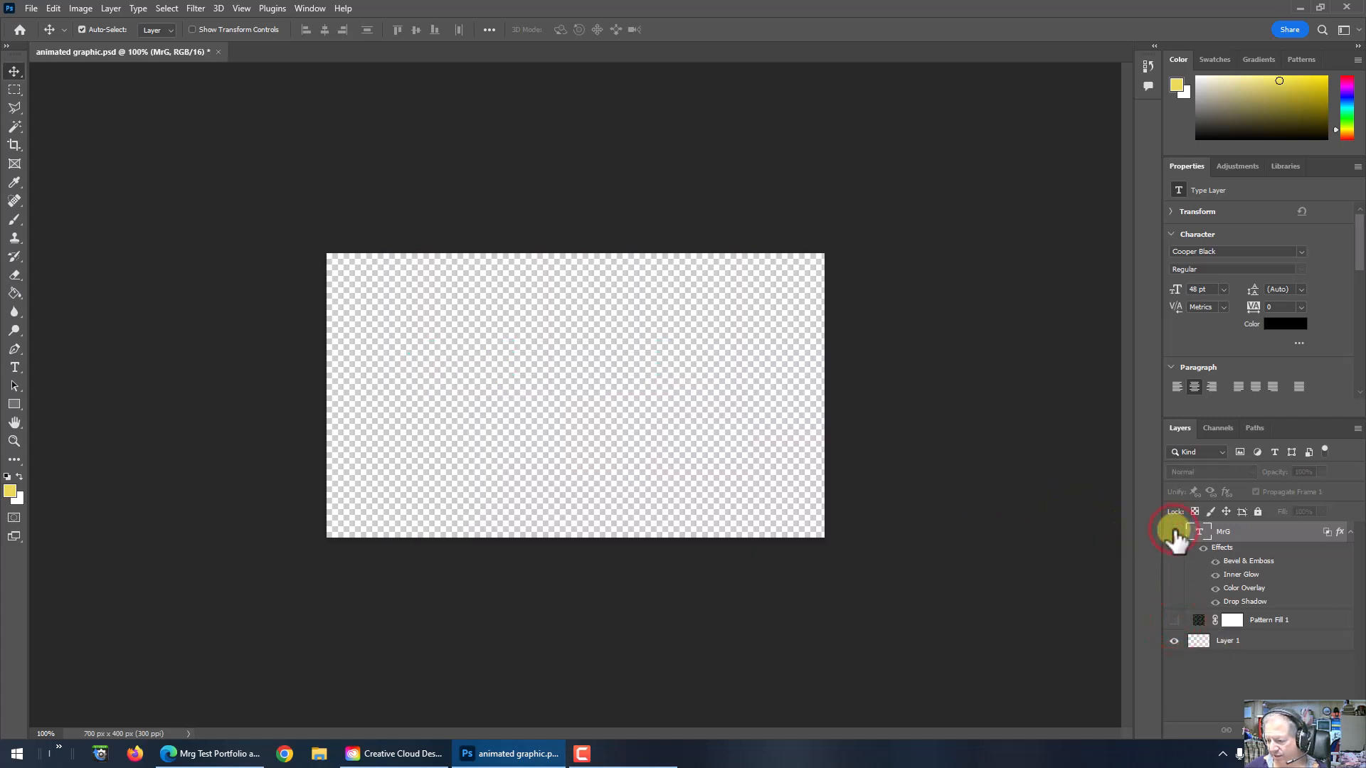
pyautogui.click(1173, 531)
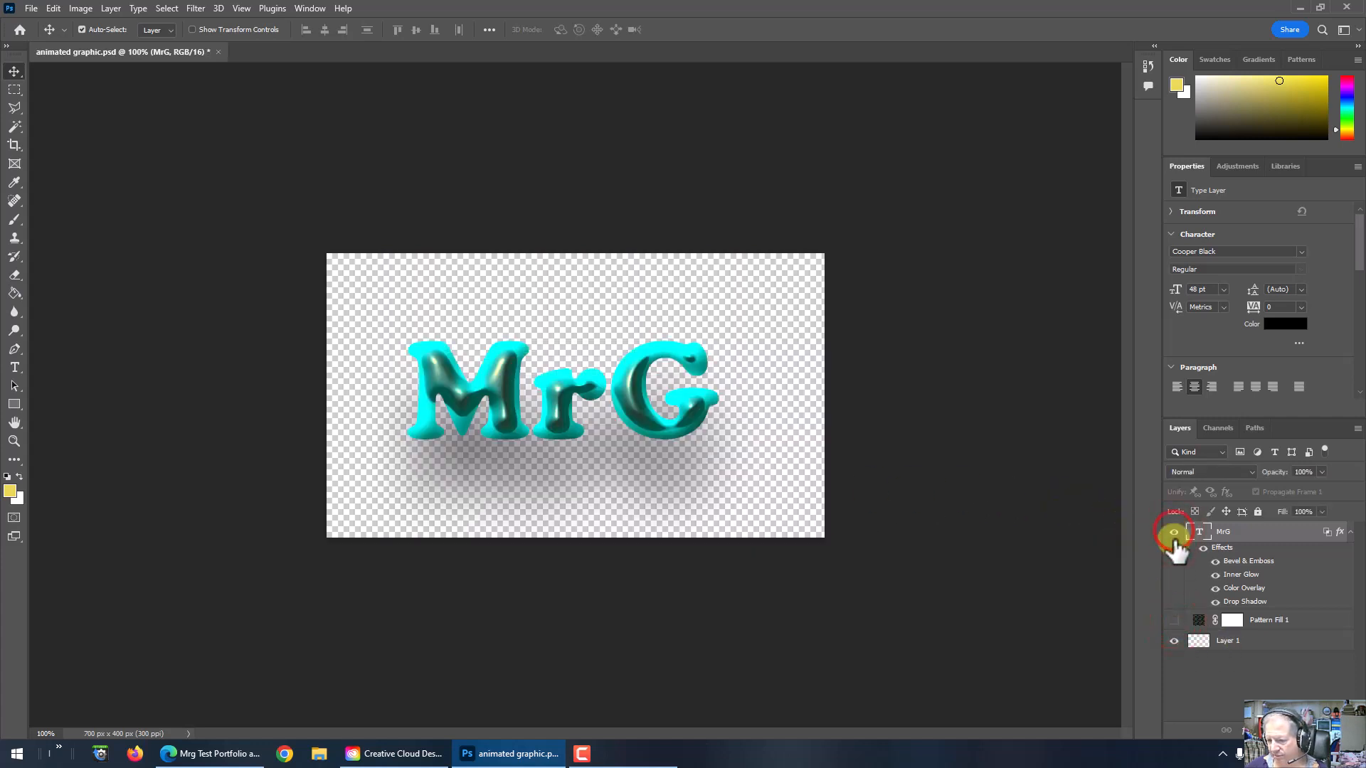
pyautogui.click(1174, 619)
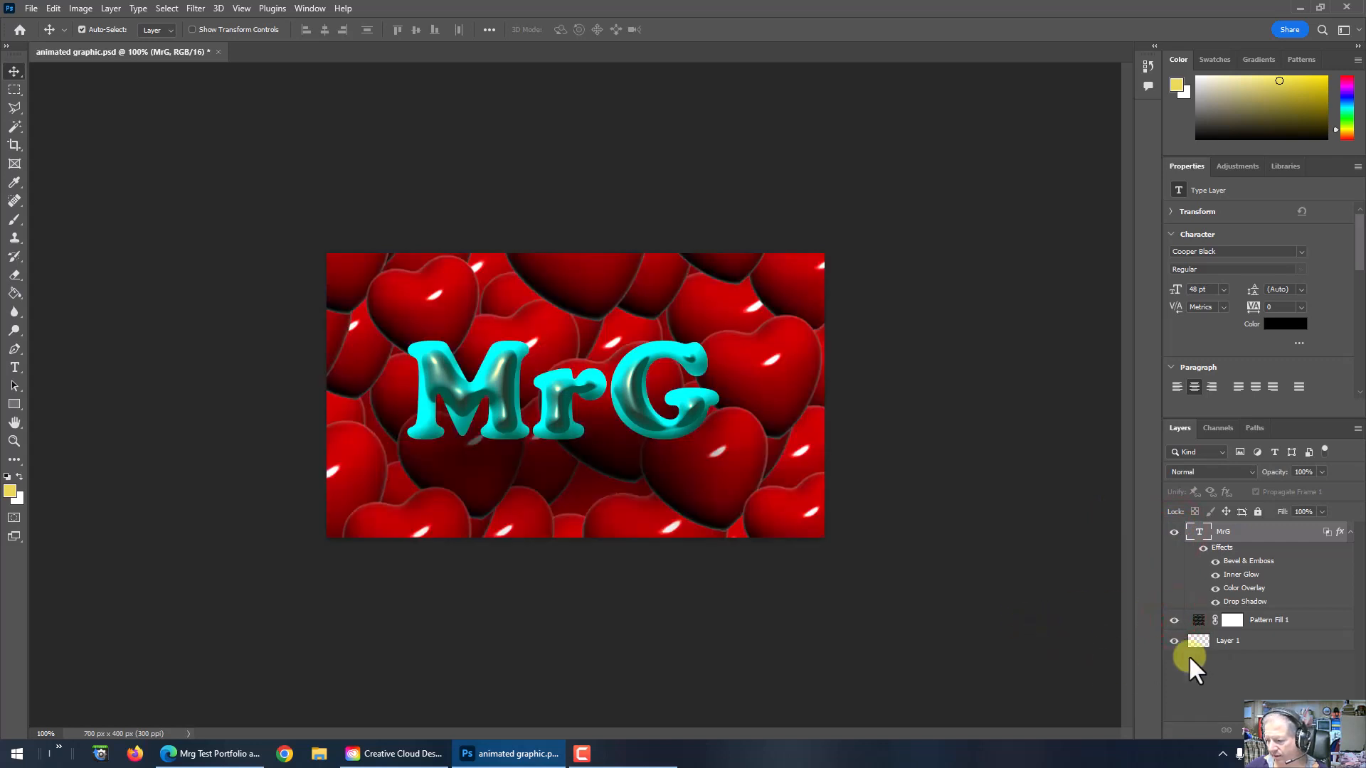
# Step: Make Layer 1 active with the Paint Bucket tool, and check its contents by briefly hiding the two layers above
pyautogui.click(1228, 642)
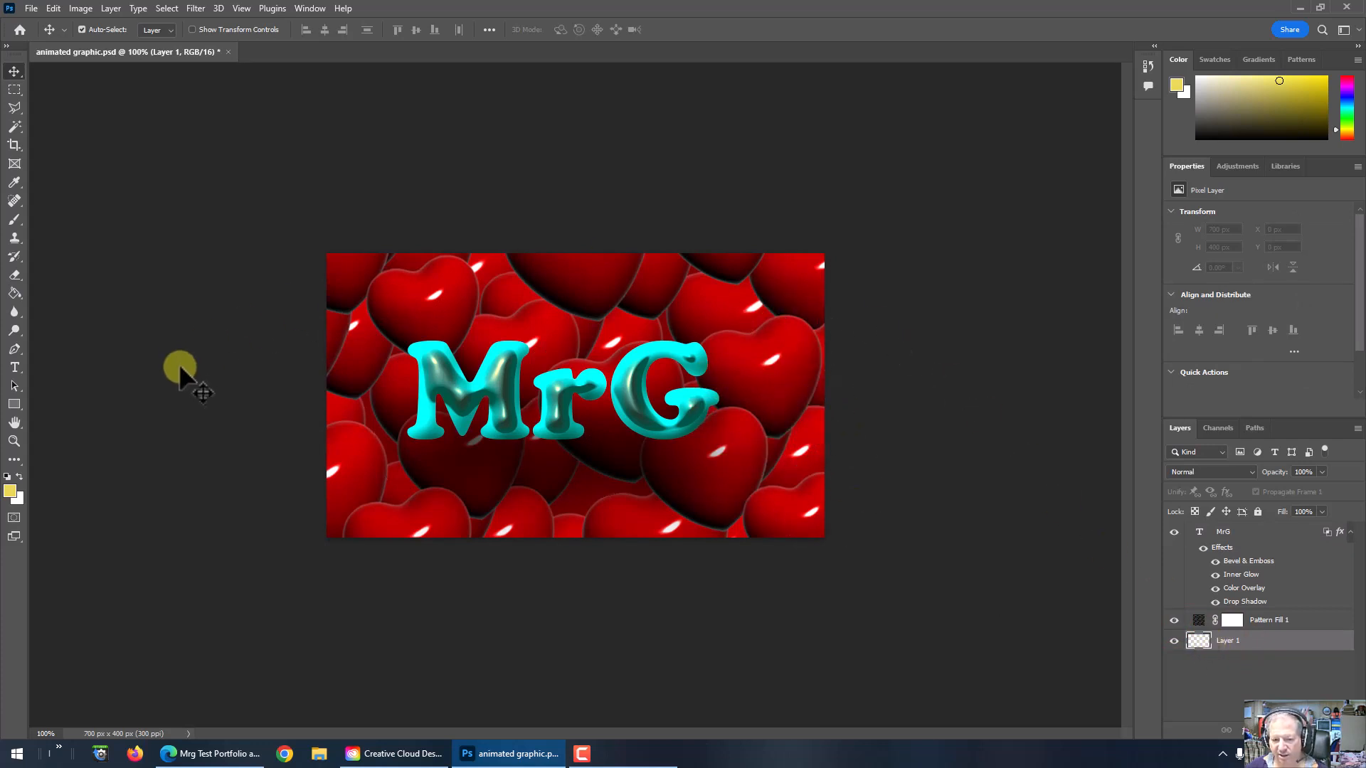
pyautogui.click(15, 293)
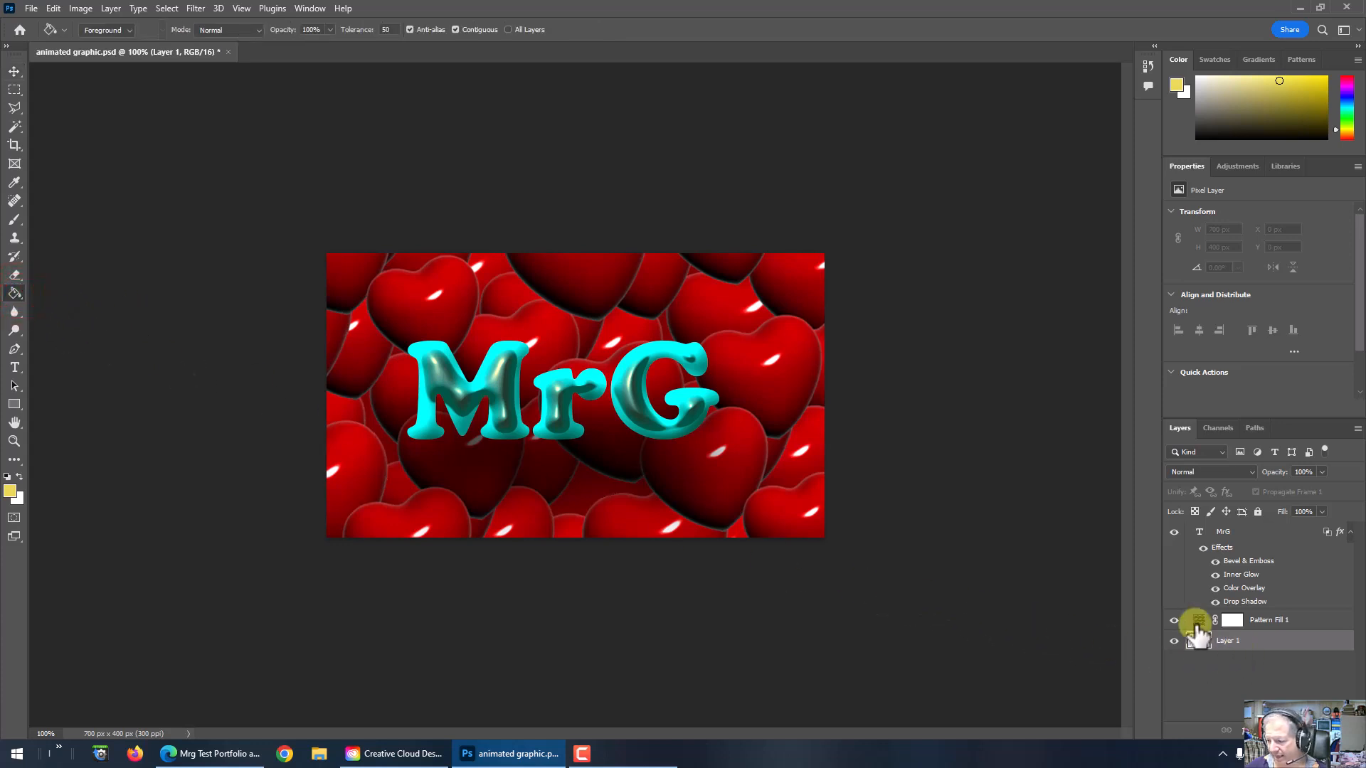
pyautogui.click(1174, 620)
pyautogui.click(1174, 532)
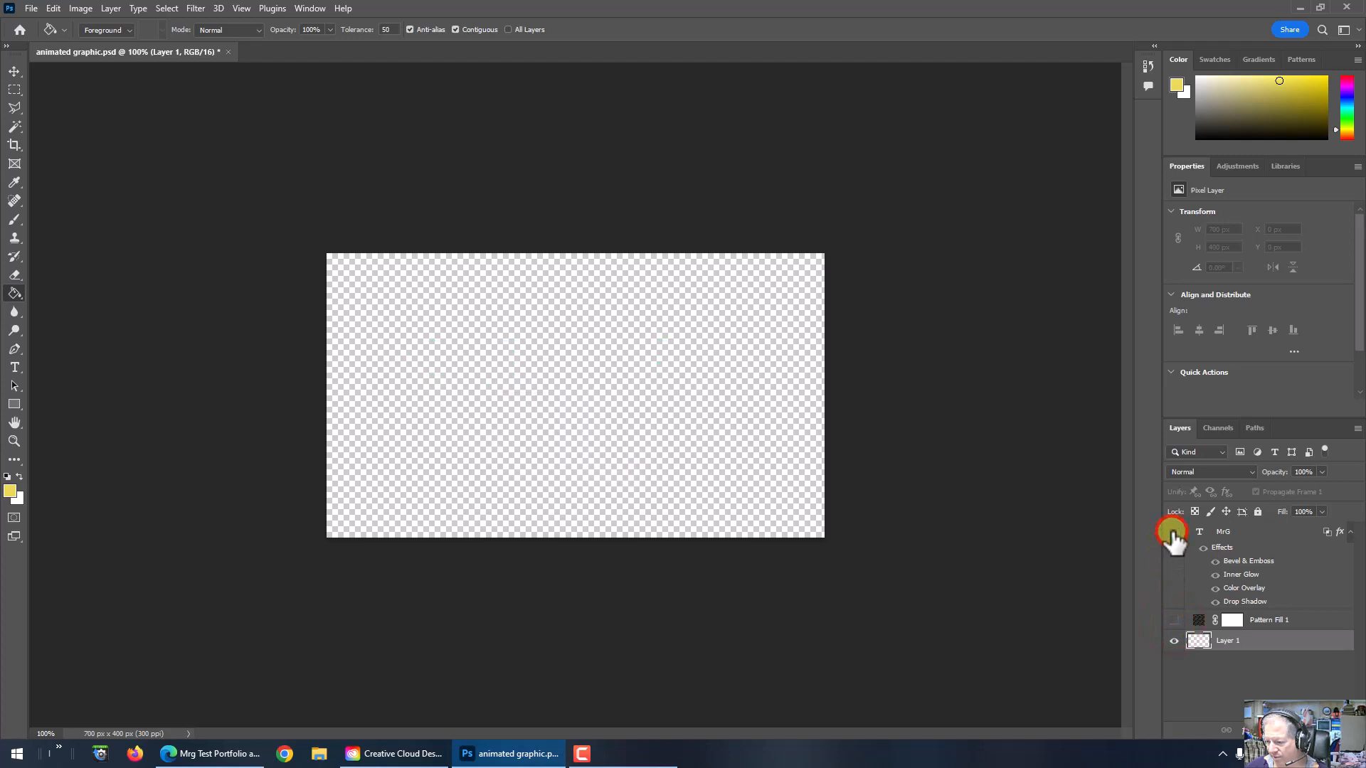
pyautogui.click(1174, 532)
pyautogui.click(1174, 620)
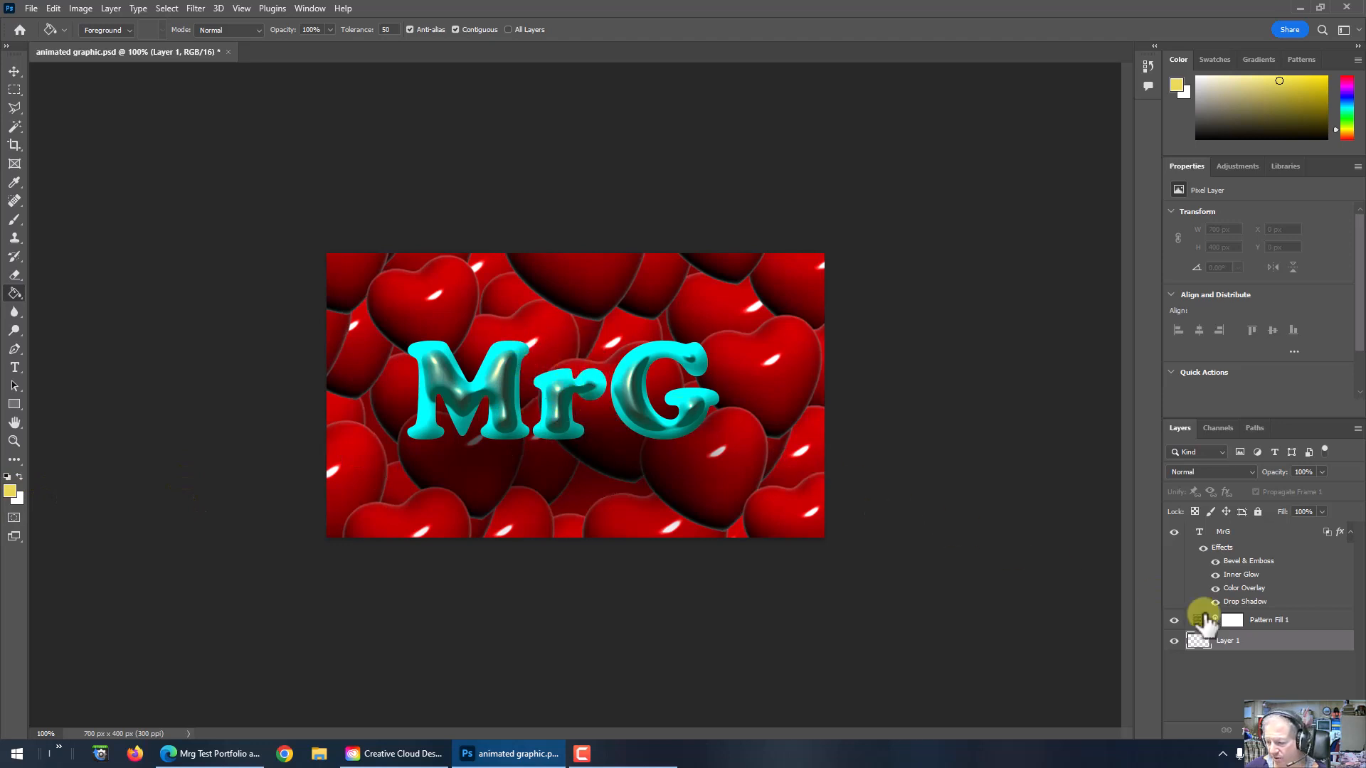
# Step: Set the foreground colour to a light yellow-green and fill Layer 1 with it using the Paint Bucket
pyautogui.click(10, 493)
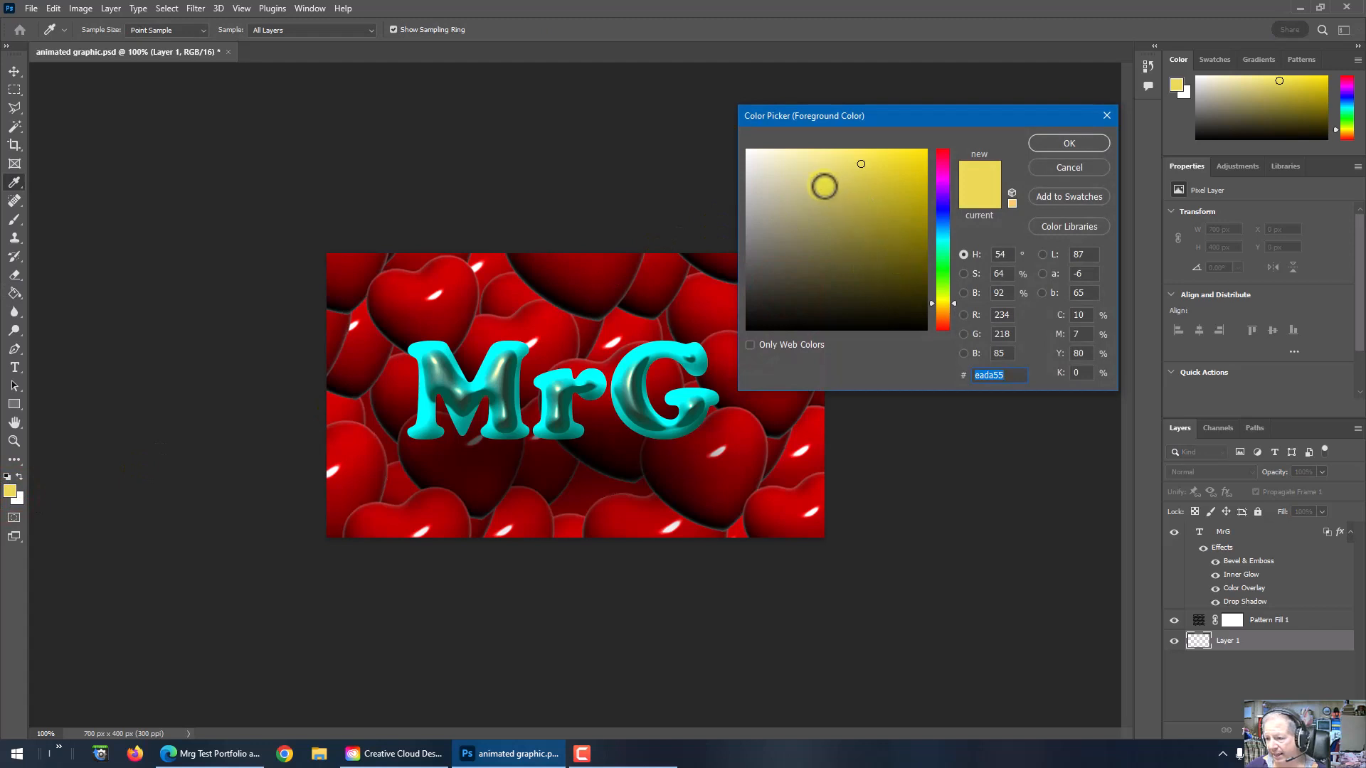
pyautogui.click(942, 293)
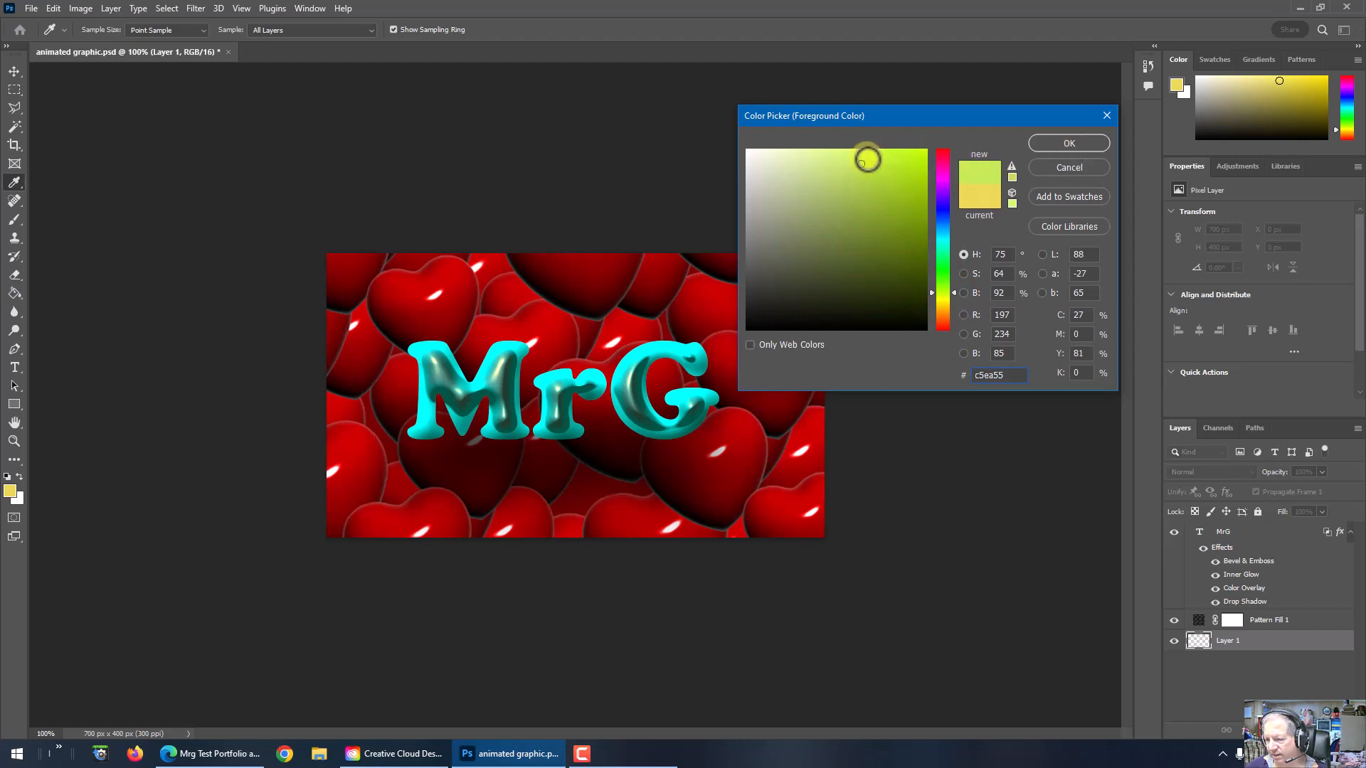
pyautogui.click(1057, 141)
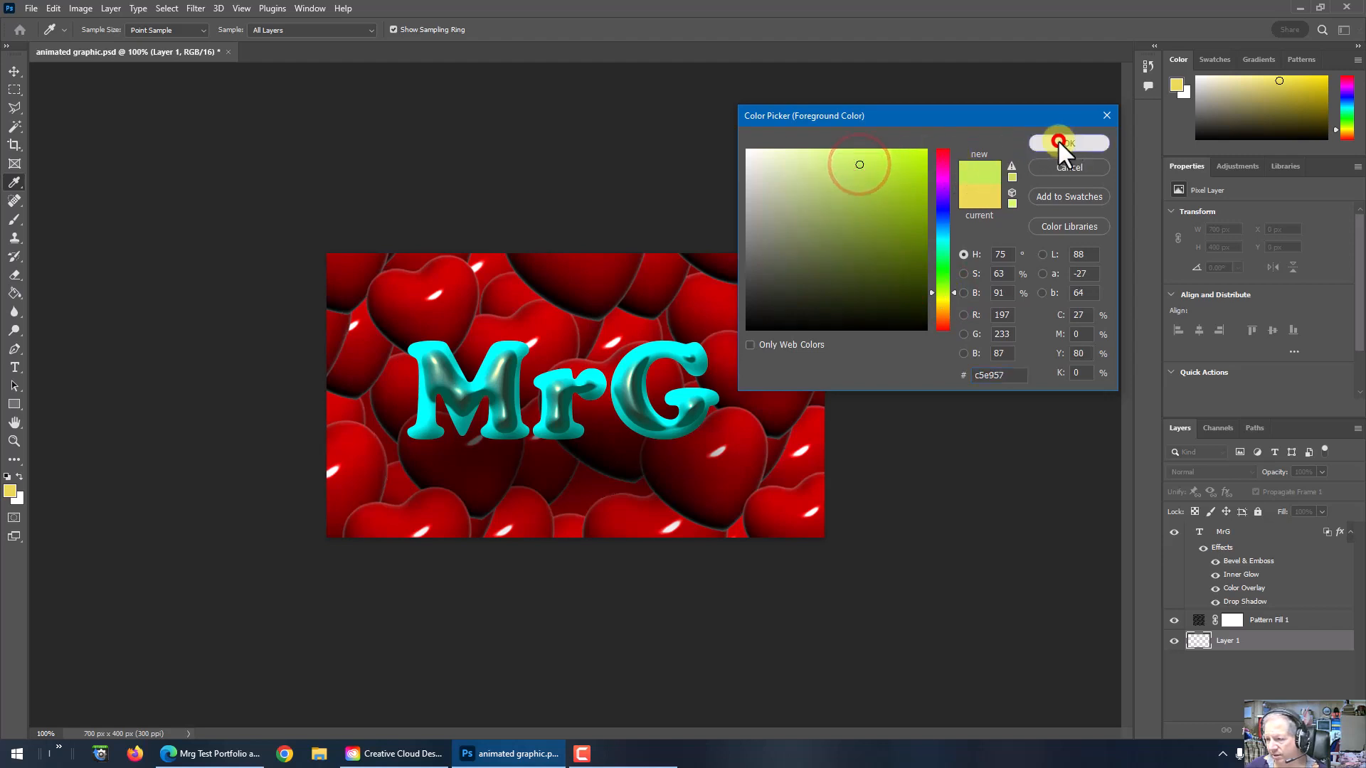
pyautogui.click(12, 68)
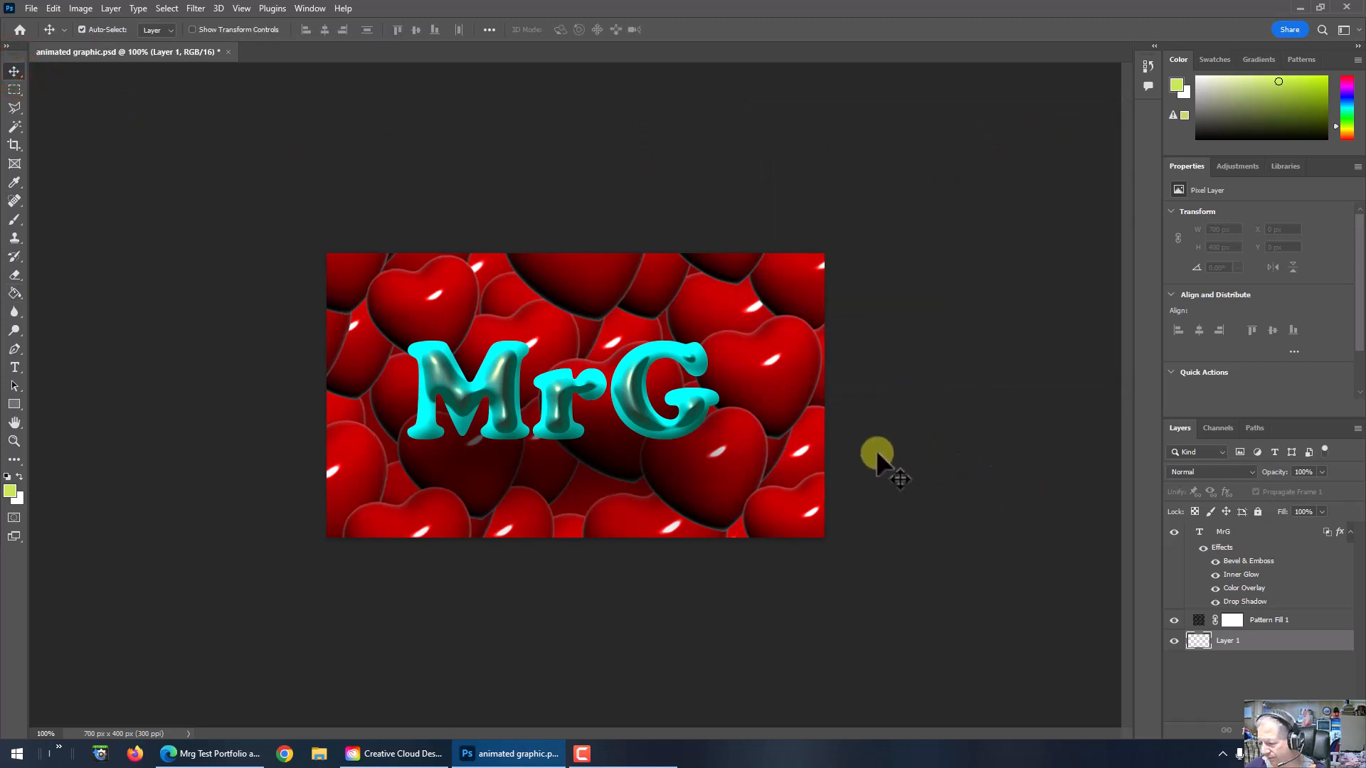
pyautogui.click(14, 293)
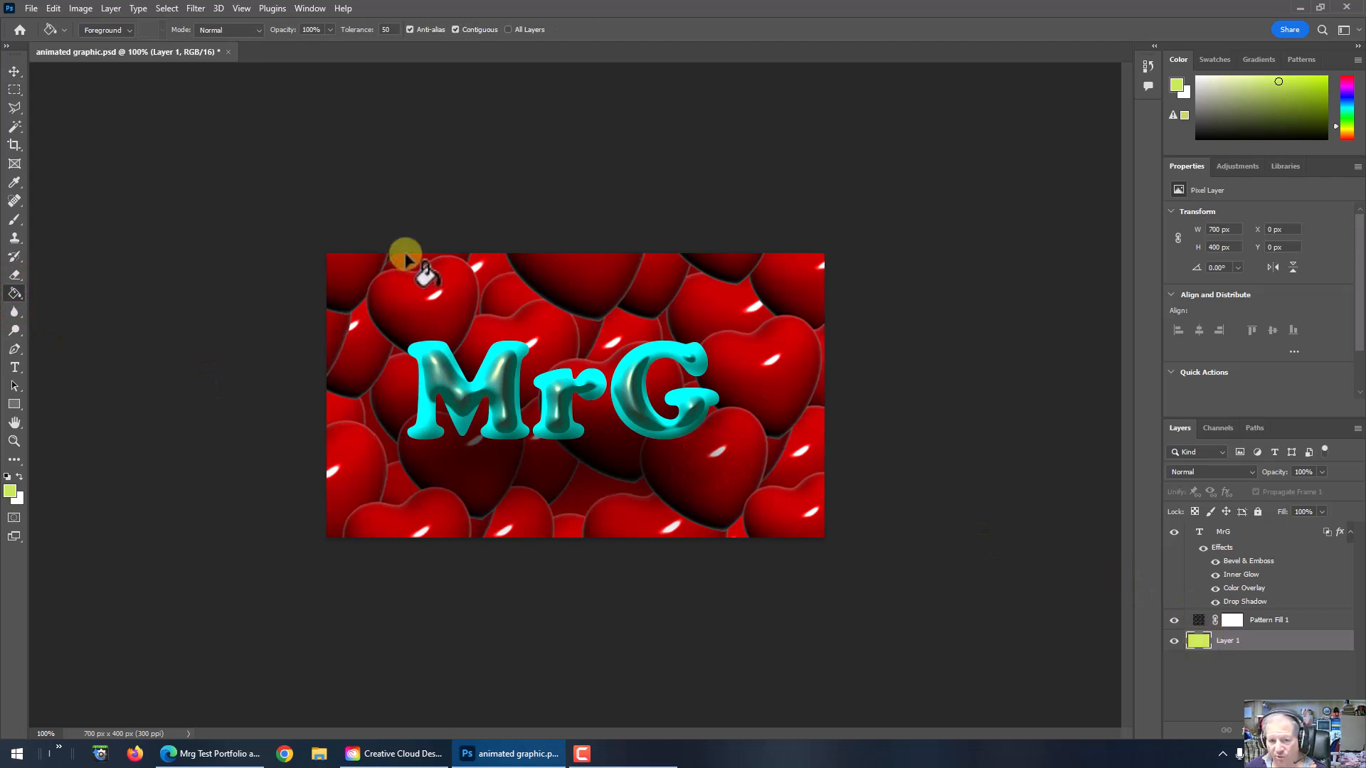
pyautogui.click(14, 70)
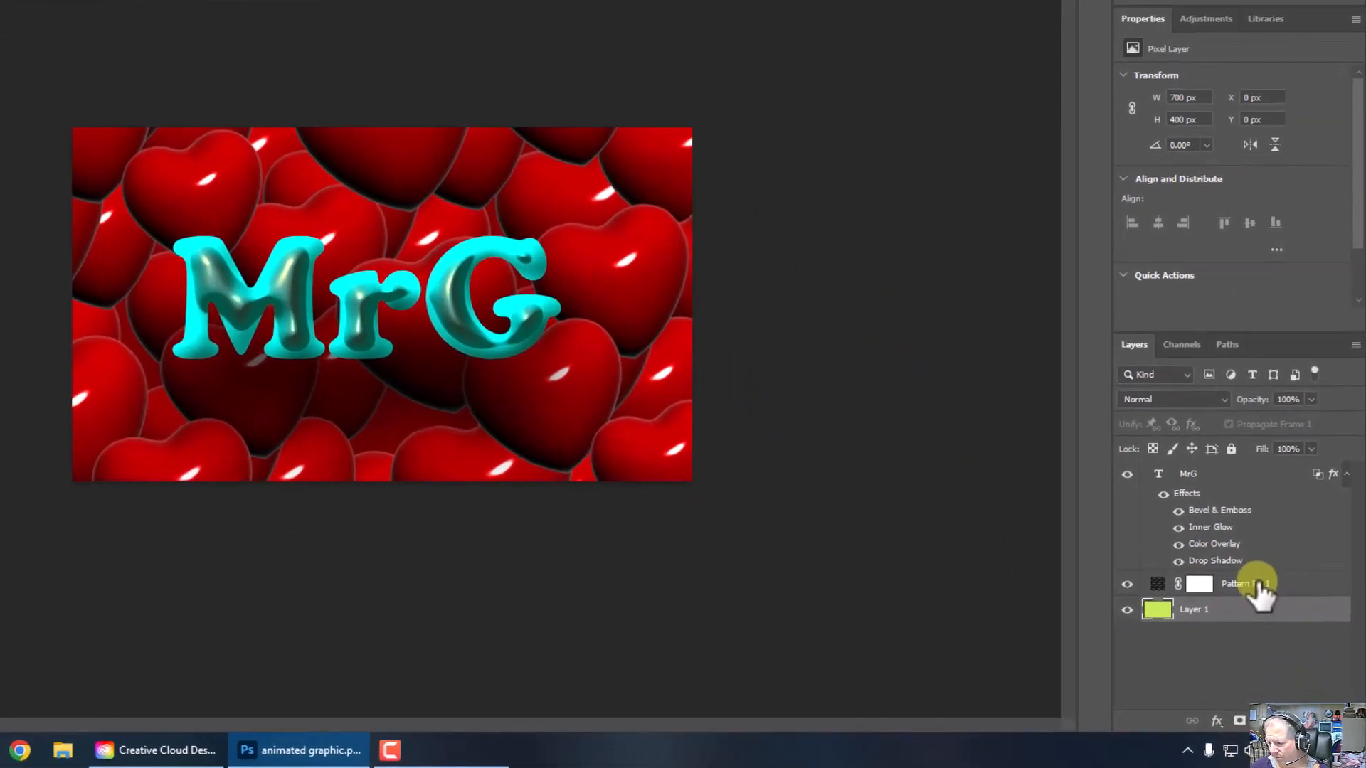
# Step: Try the Darker Color and Saturation blend modes on the Pattern Fill 1 layer, and set its blend mode to Hard Mix
pyautogui.click(1248, 575)
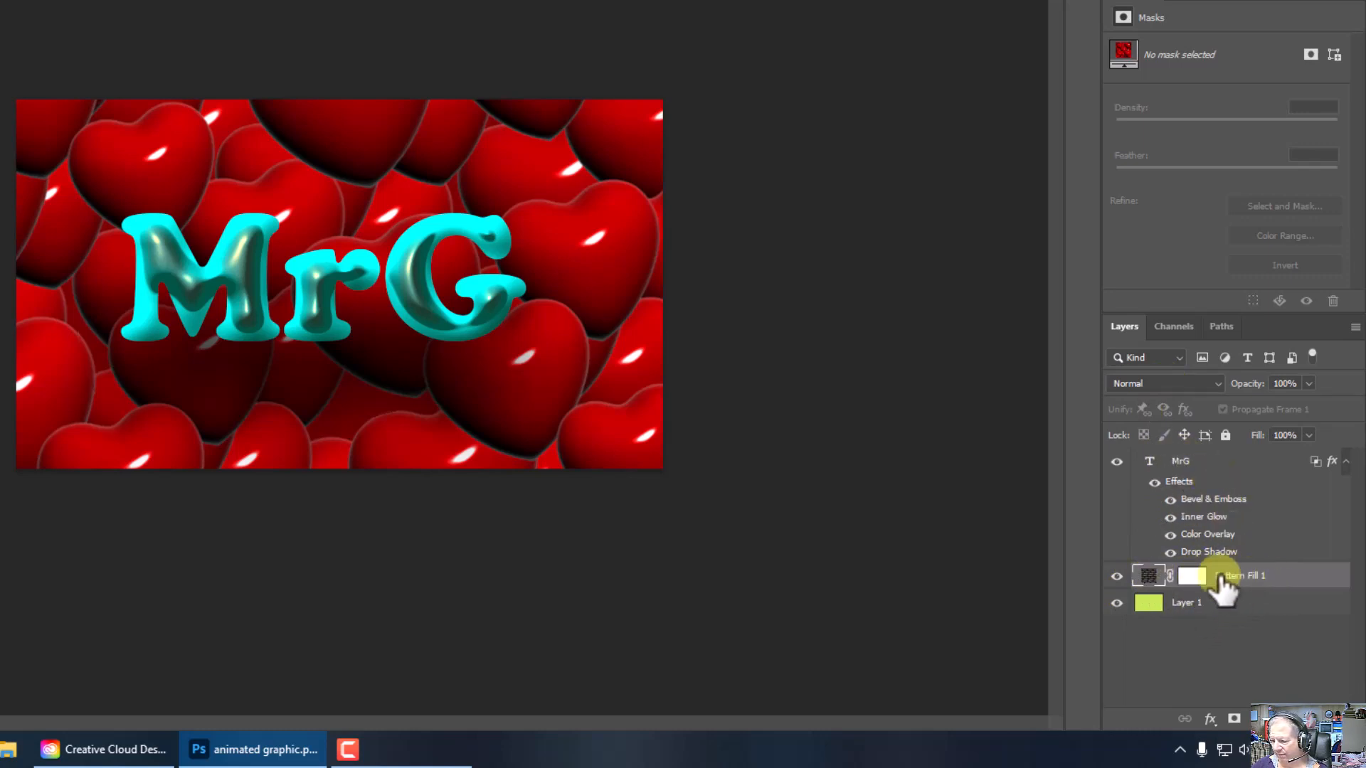
pyautogui.click(1215, 384)
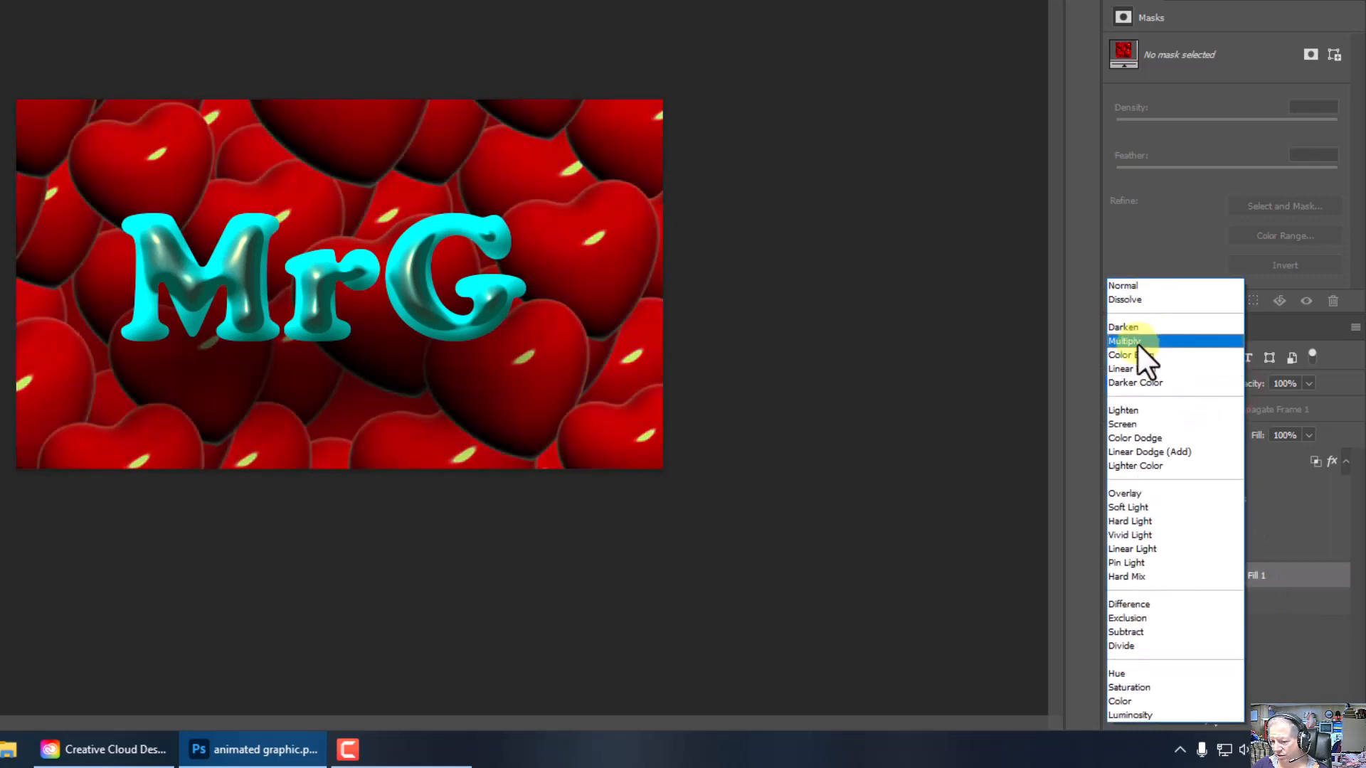
pyautogui.click(1131, 383)
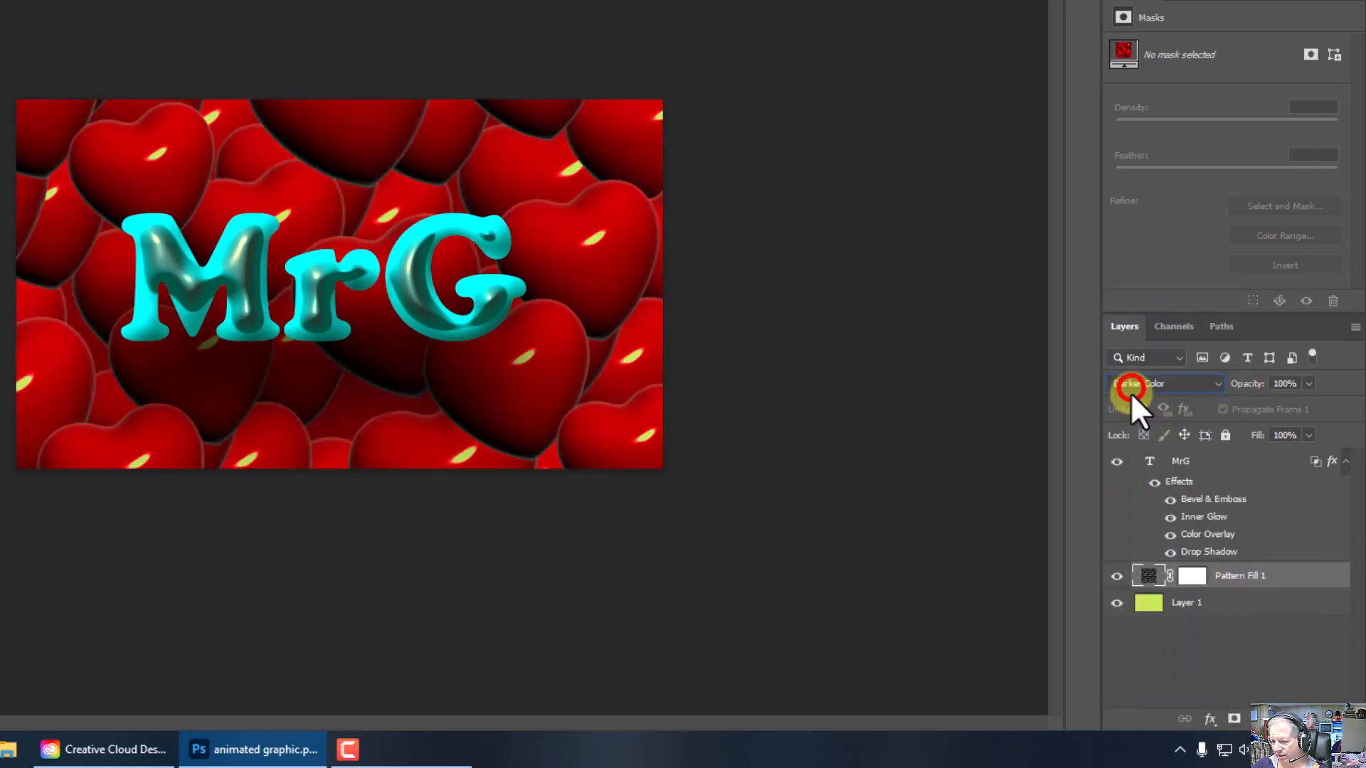
pyautogui.click(1167, 382)
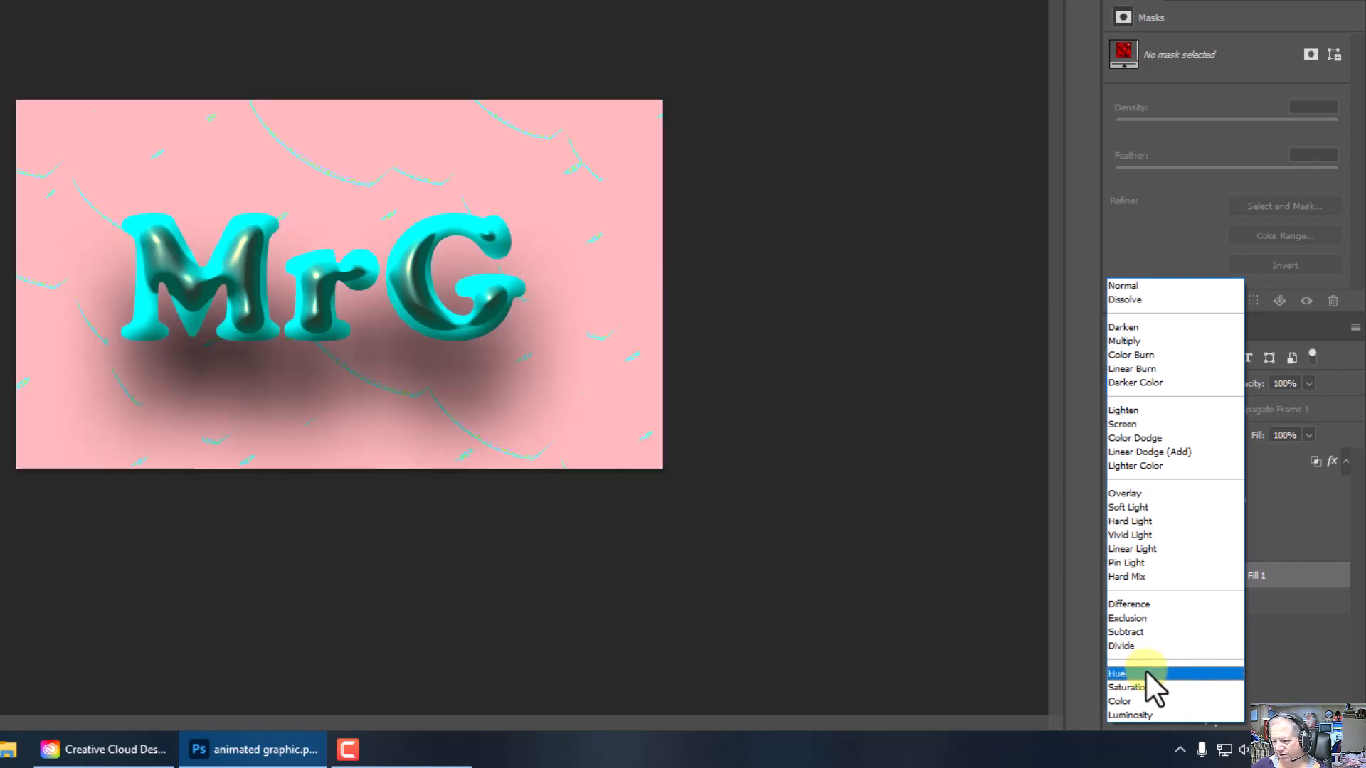
pyautogui.click(1146, 688)
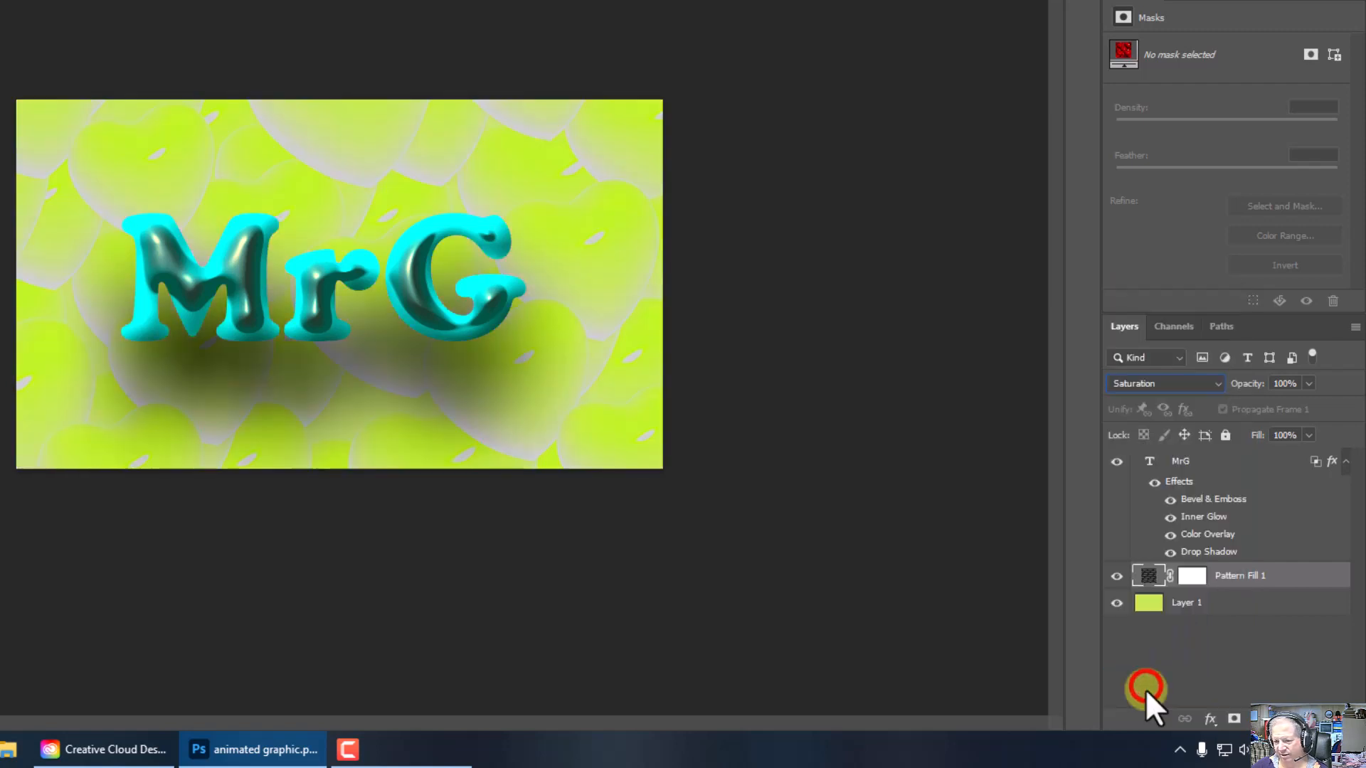
pyautogui.click(1166, 386)
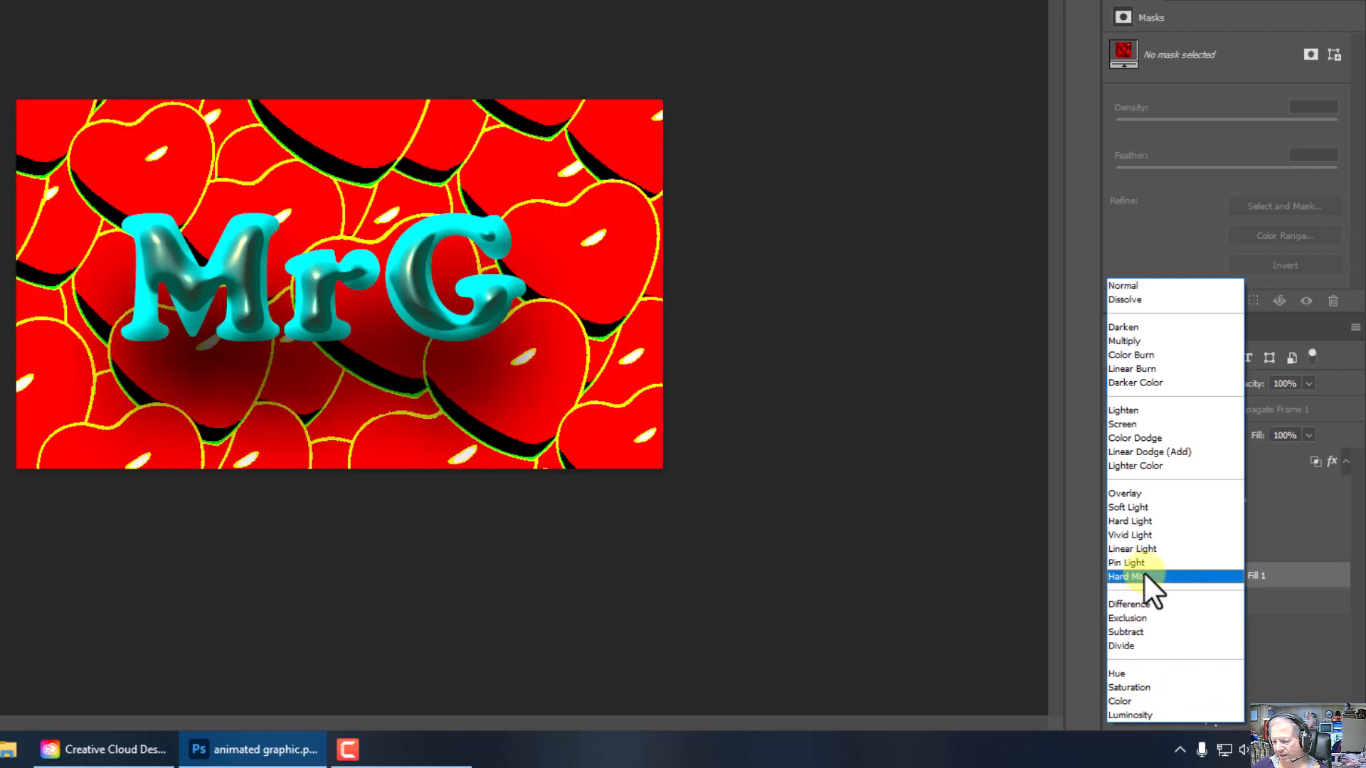
pyautogui.click(1144, 575)
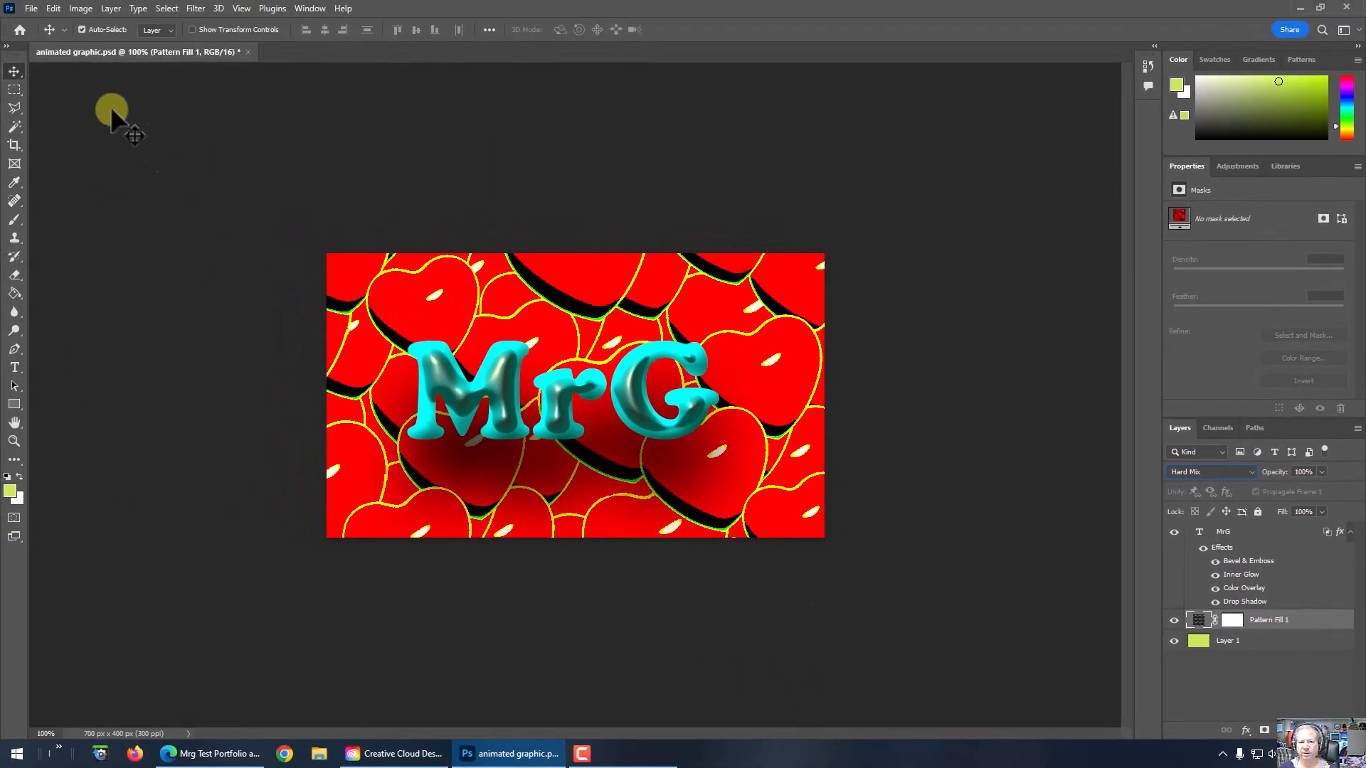
# Step: Quick-export the Hard Mix version of the image as another PNG in the animated graphic folder
pyautogui.click(31, 8)
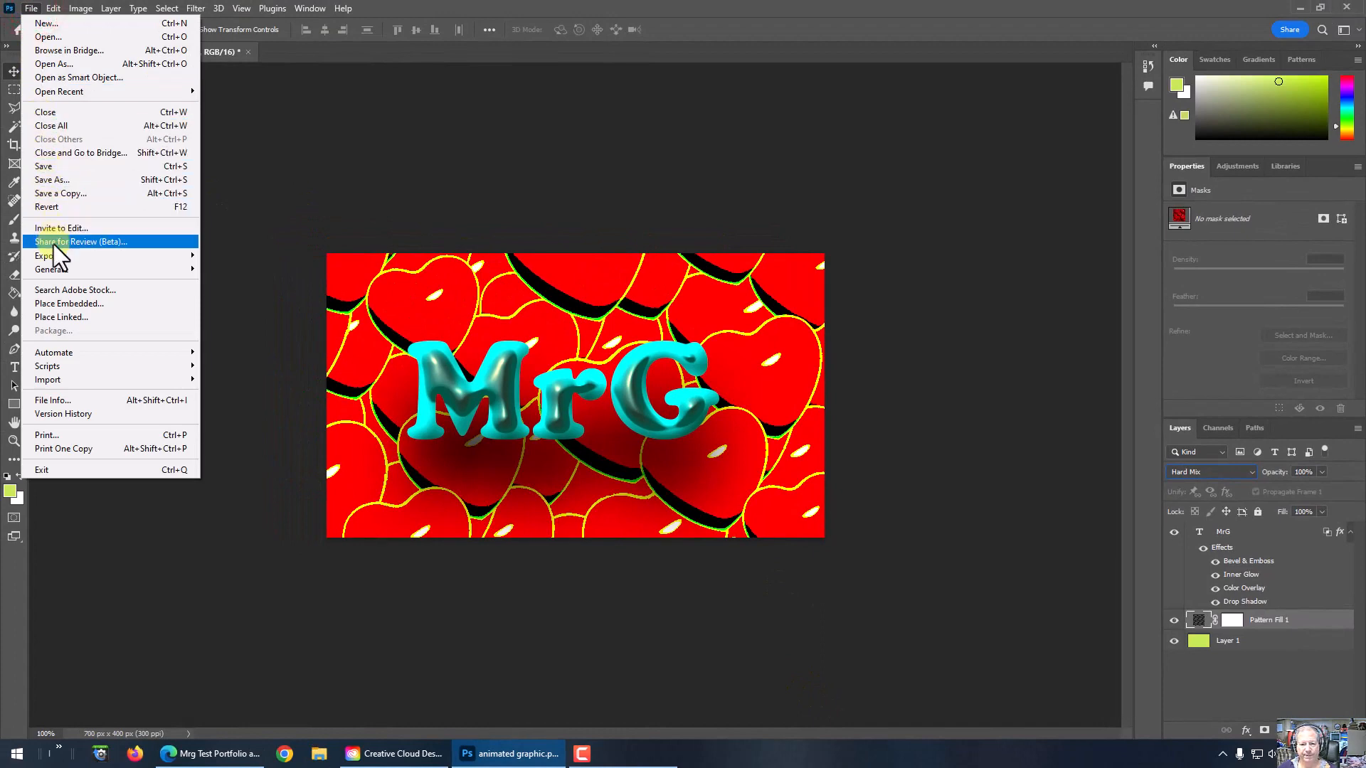
pyautogui.moveTo(55, 260)
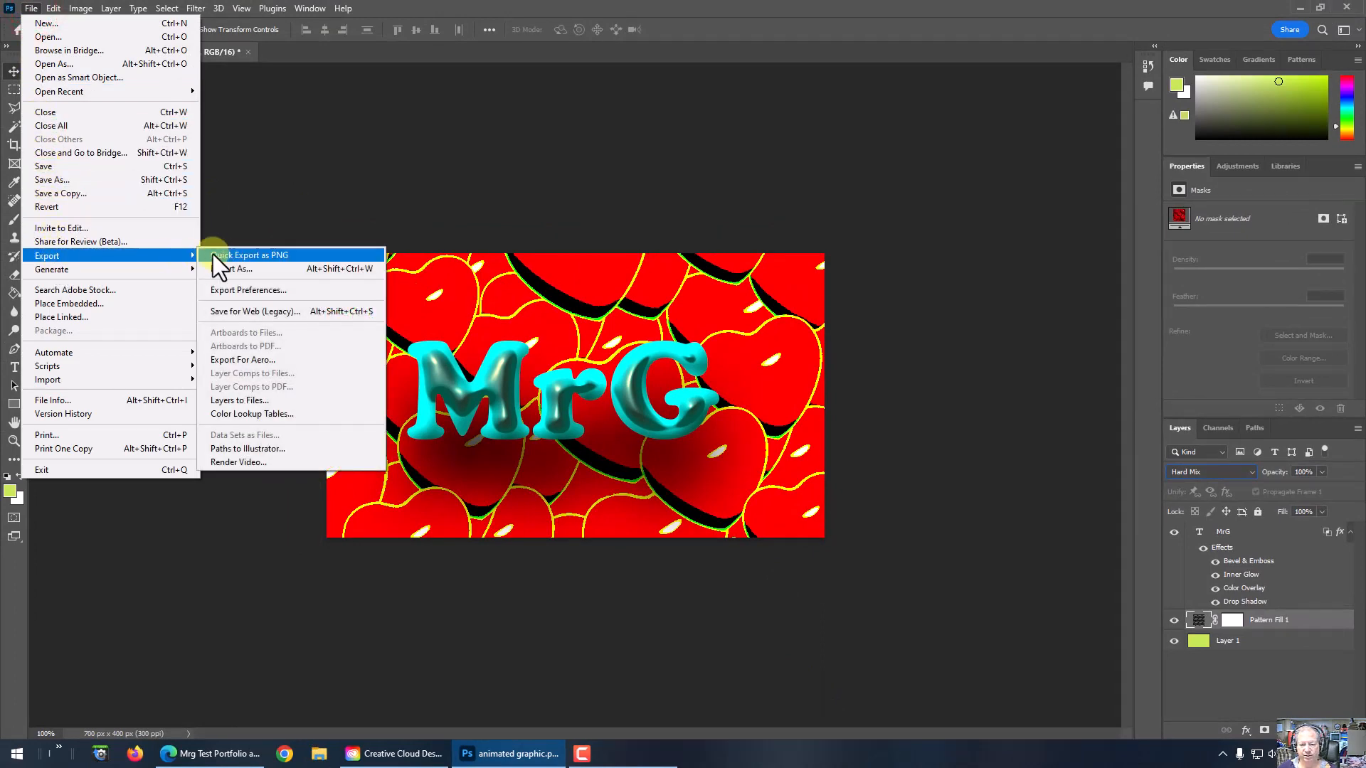
pyautogui.click(234, 254)
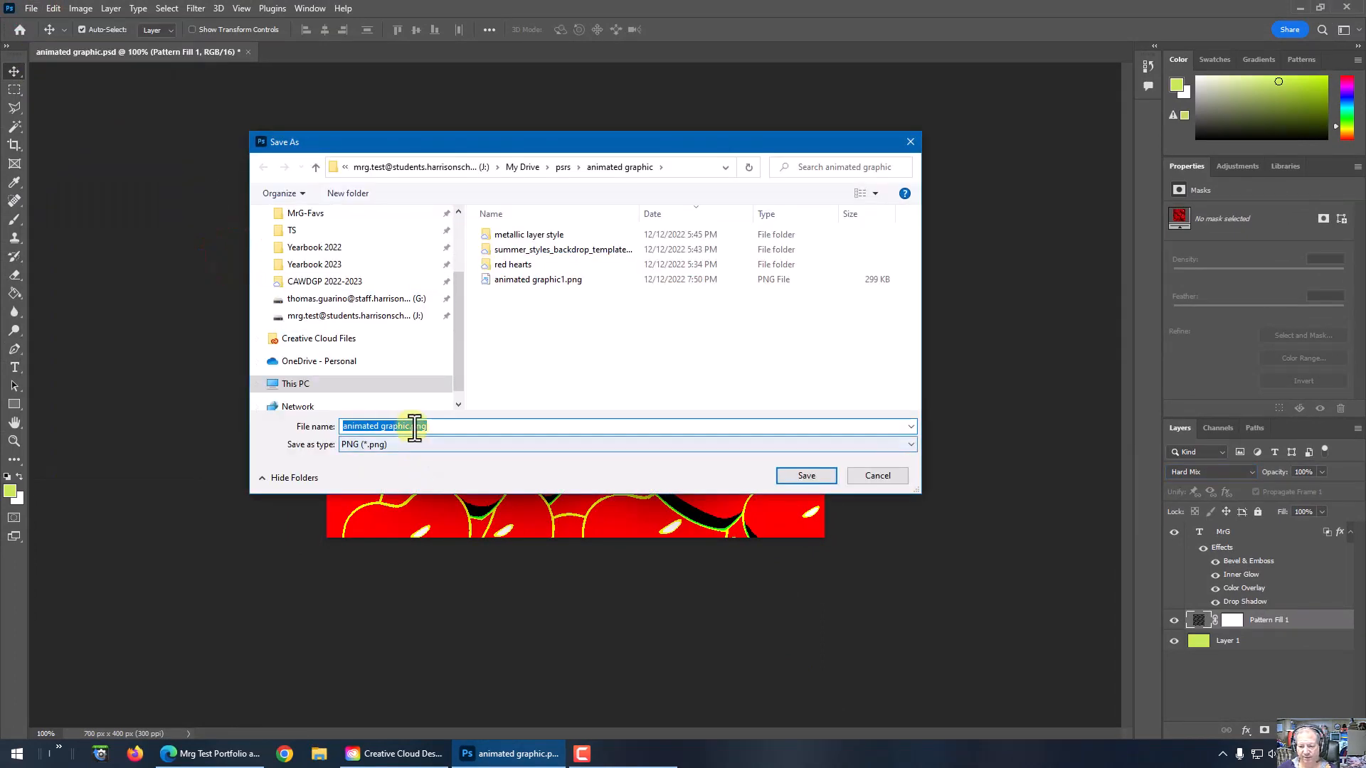
pyautogui.click(415, 426)
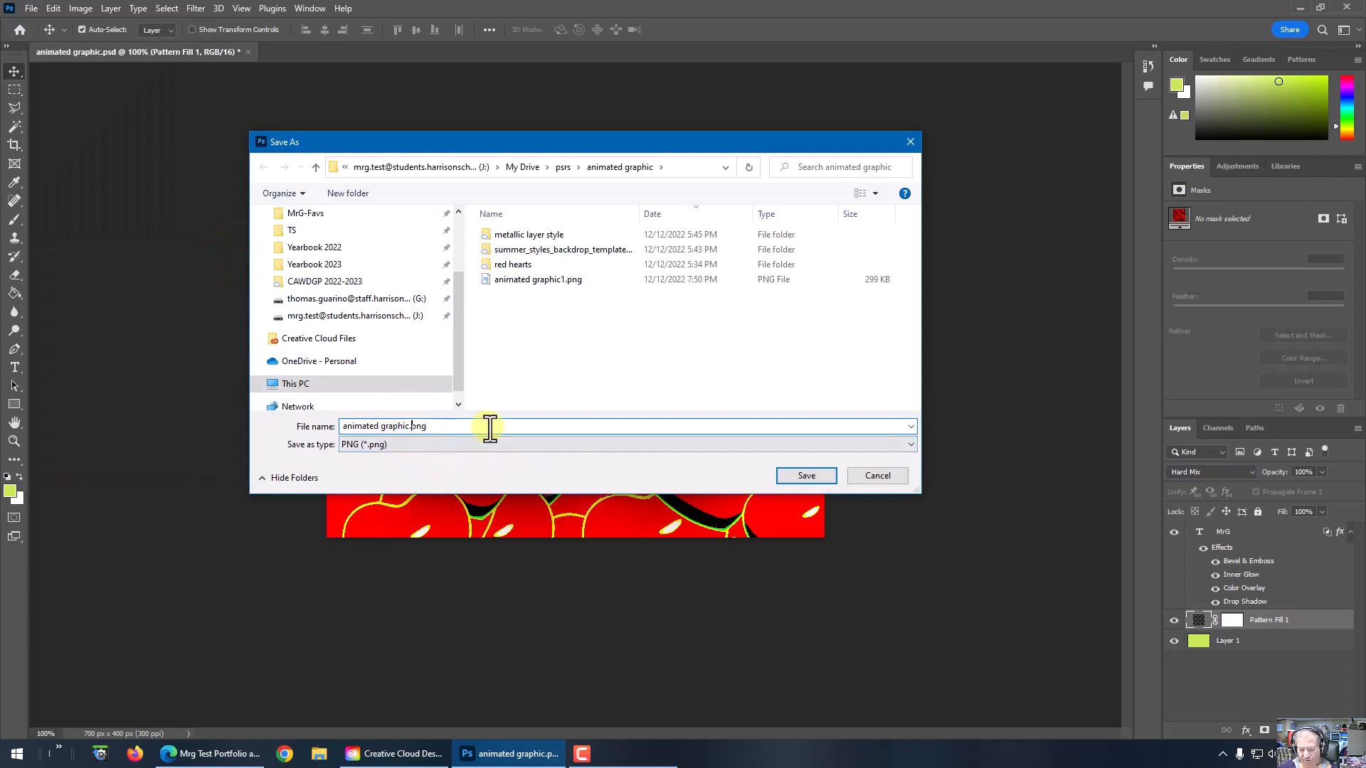
pyautogui.click(818, 476)
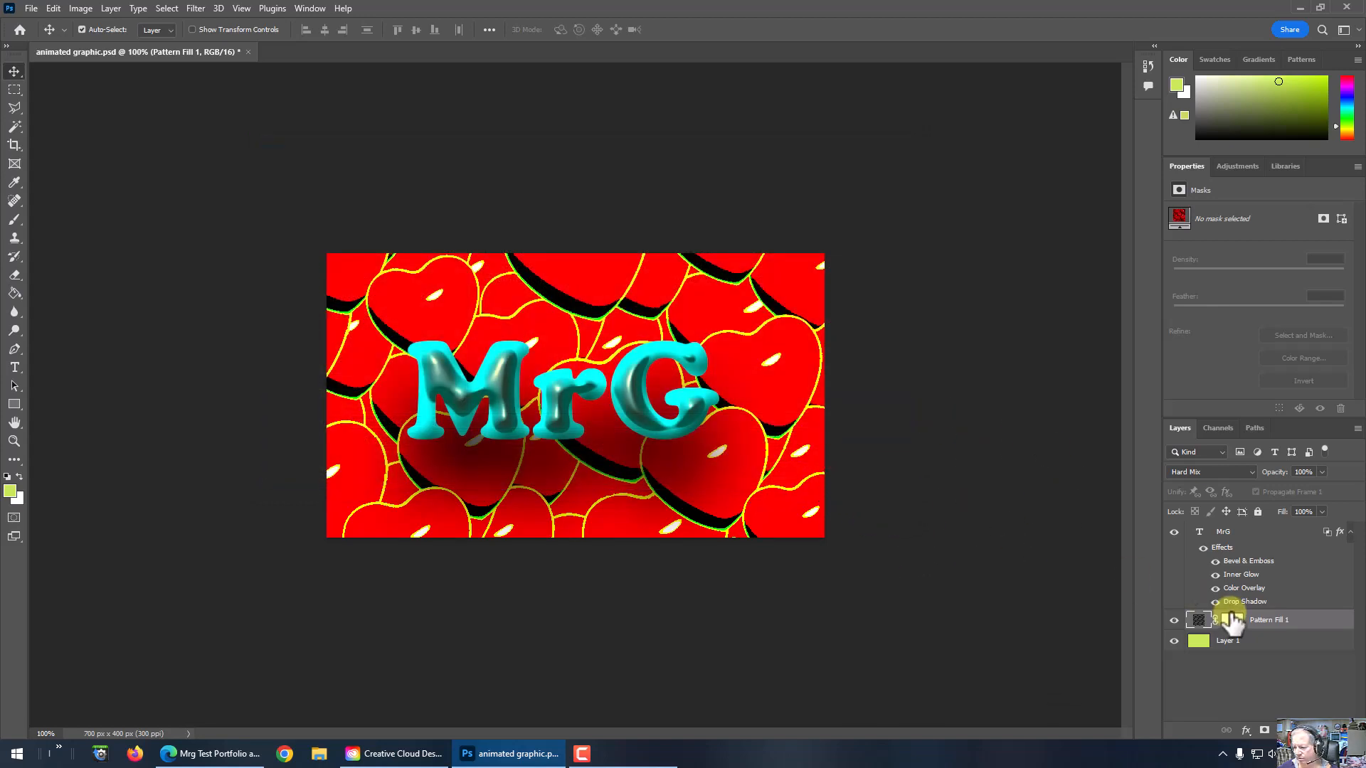
# Step: Set the blend mode of the Pattern Fill 1 layer to Luminosity
pyautogui.click(1195, 471)
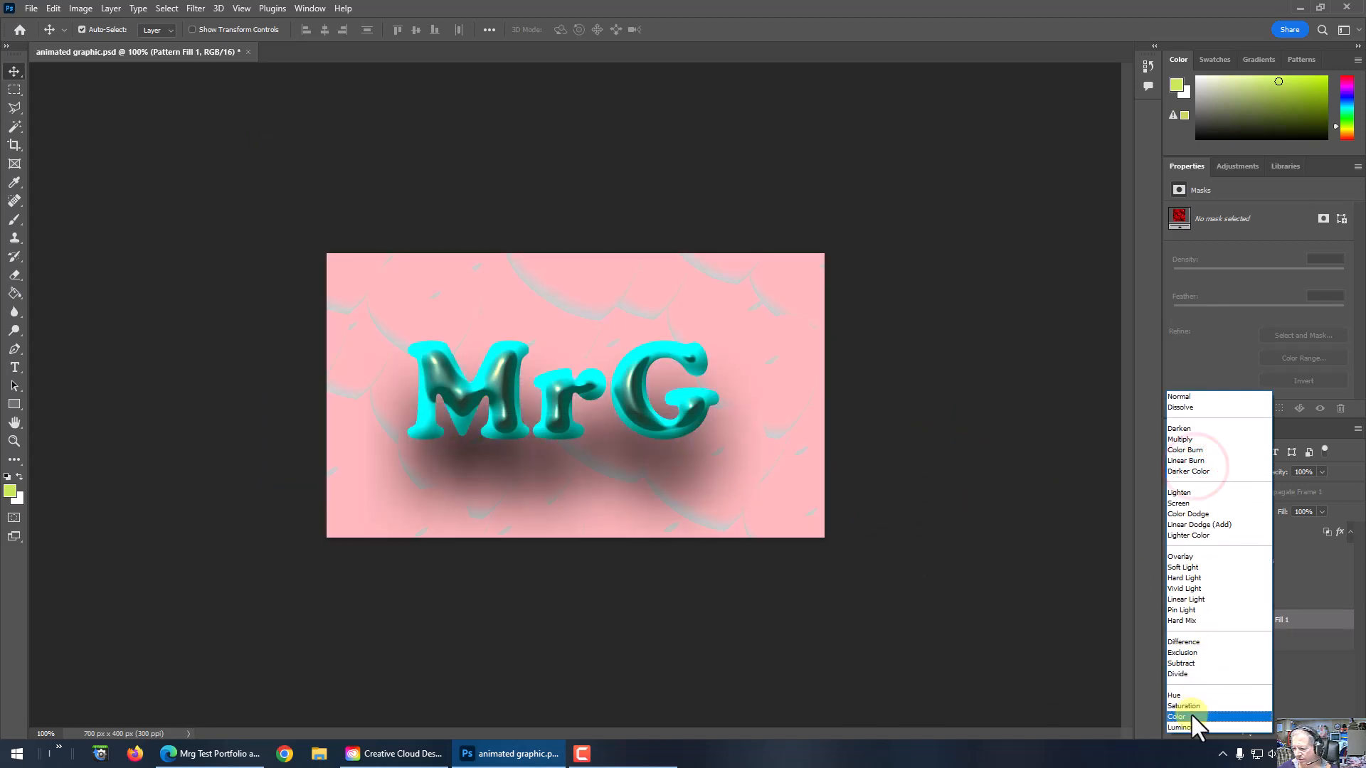
pyautogui.click(1191, 722)
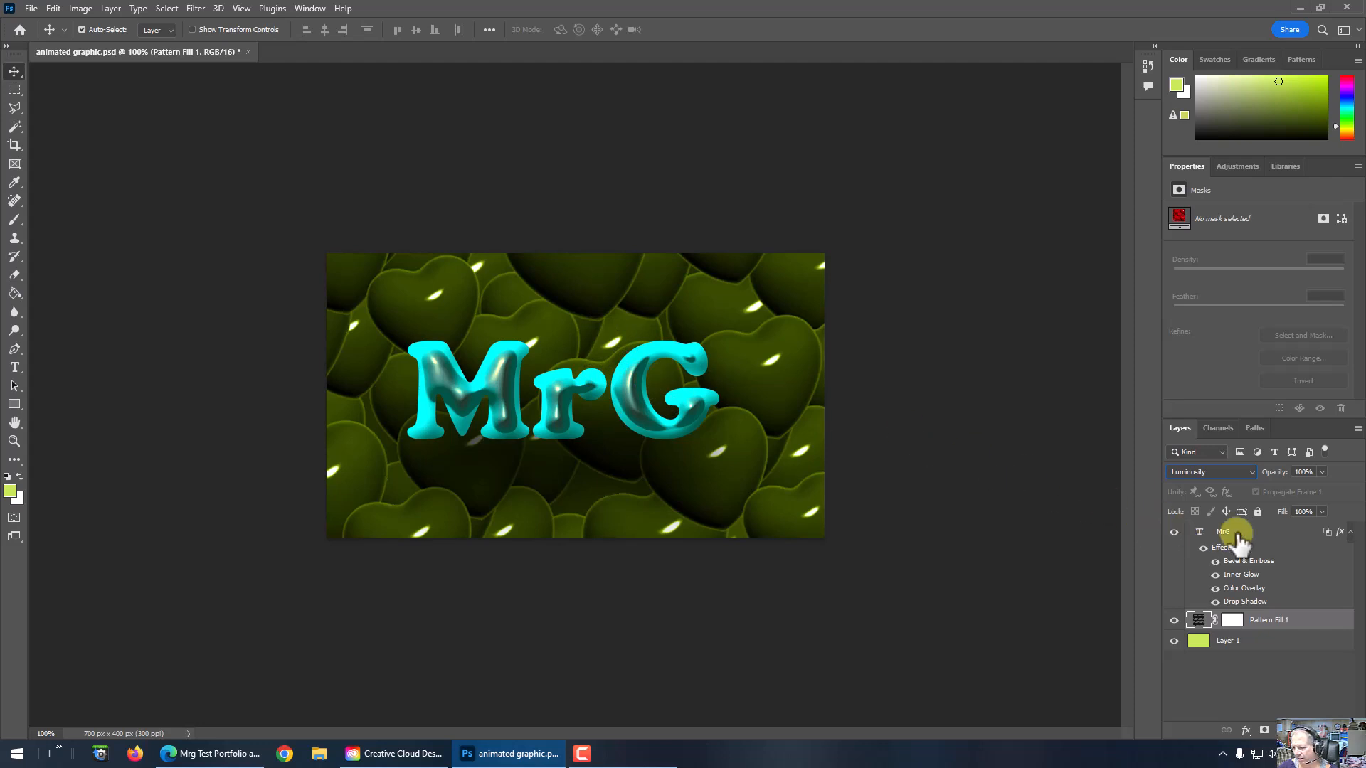
# Step: Change the Color Overlay of the MrG text layer's style to magenta, f000ff
pyautogui.click(1267, 535)
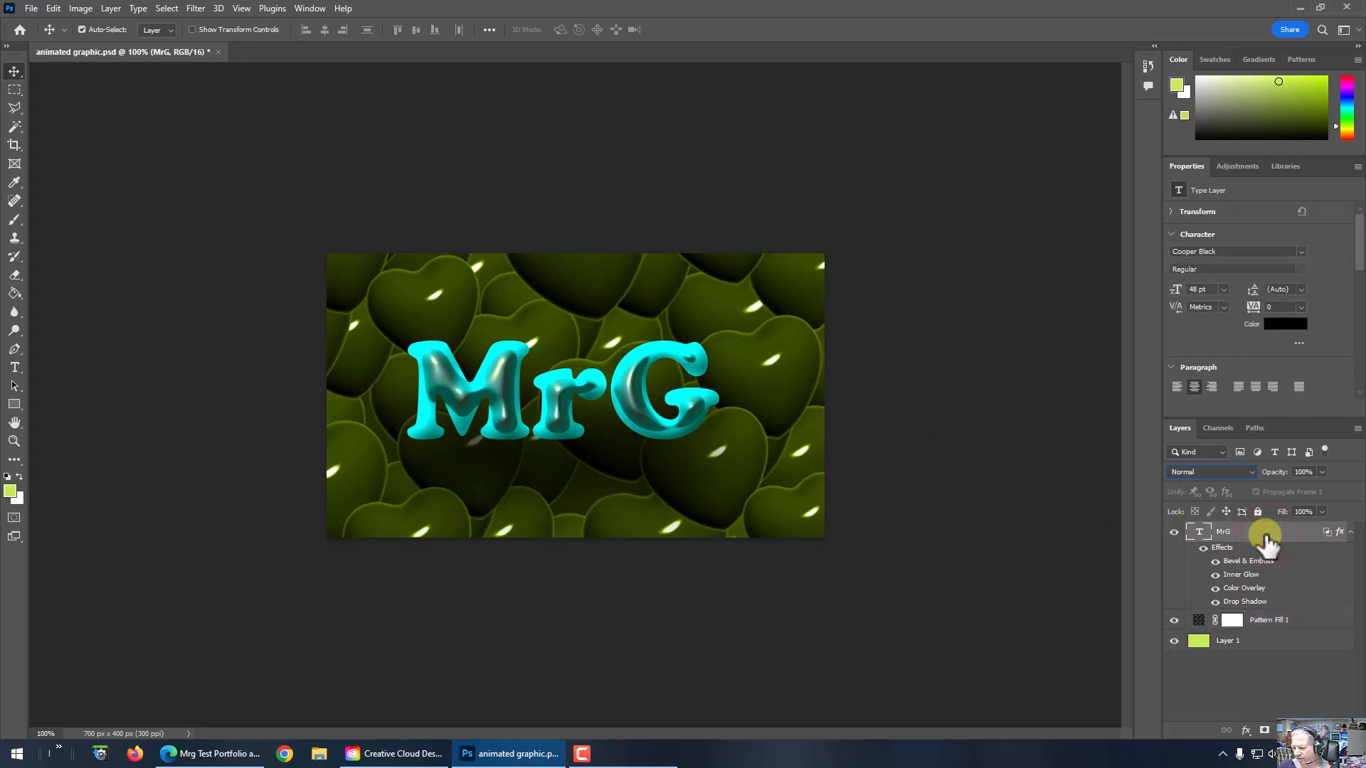
pyautogui.doubleClick(1265, 535)
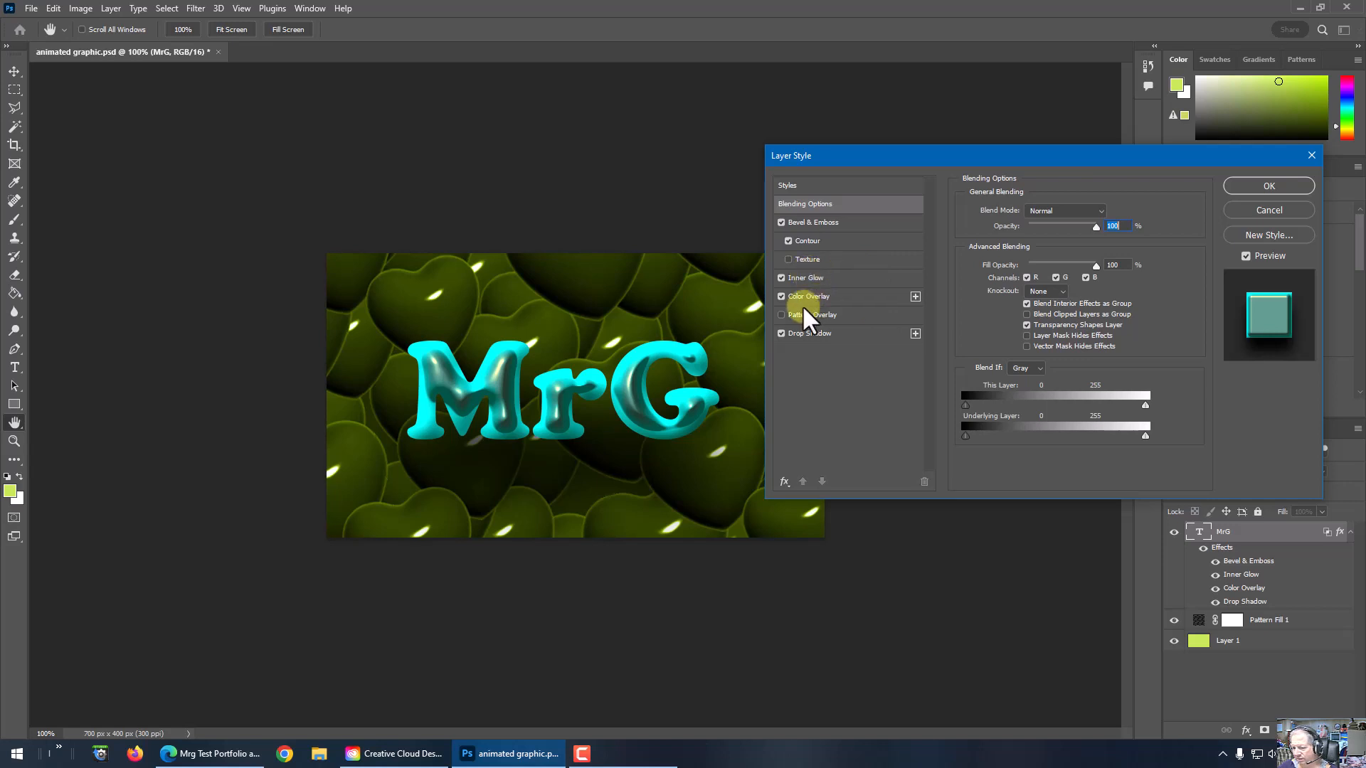
pyautogui.click(781, 314)
pyautogui.click(781, 314)
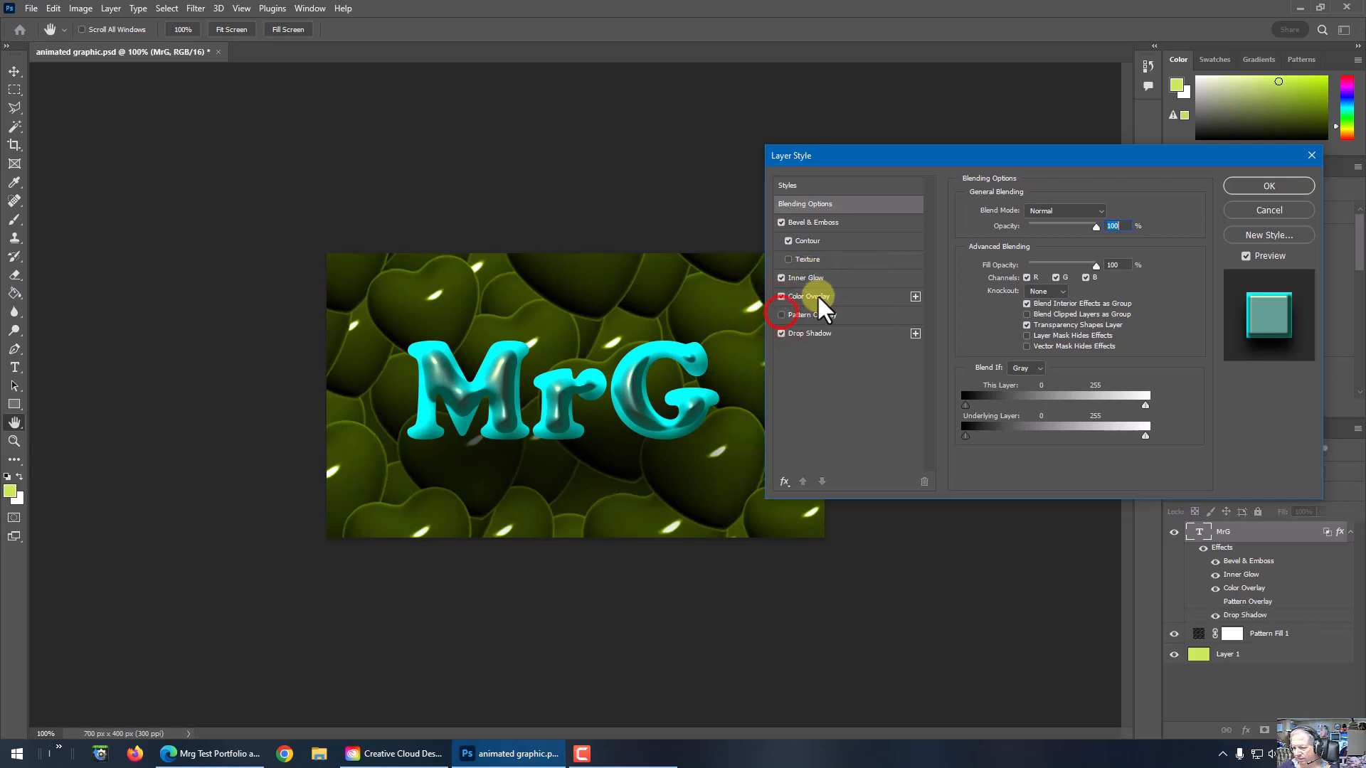
pyautogui.click(840, 293)
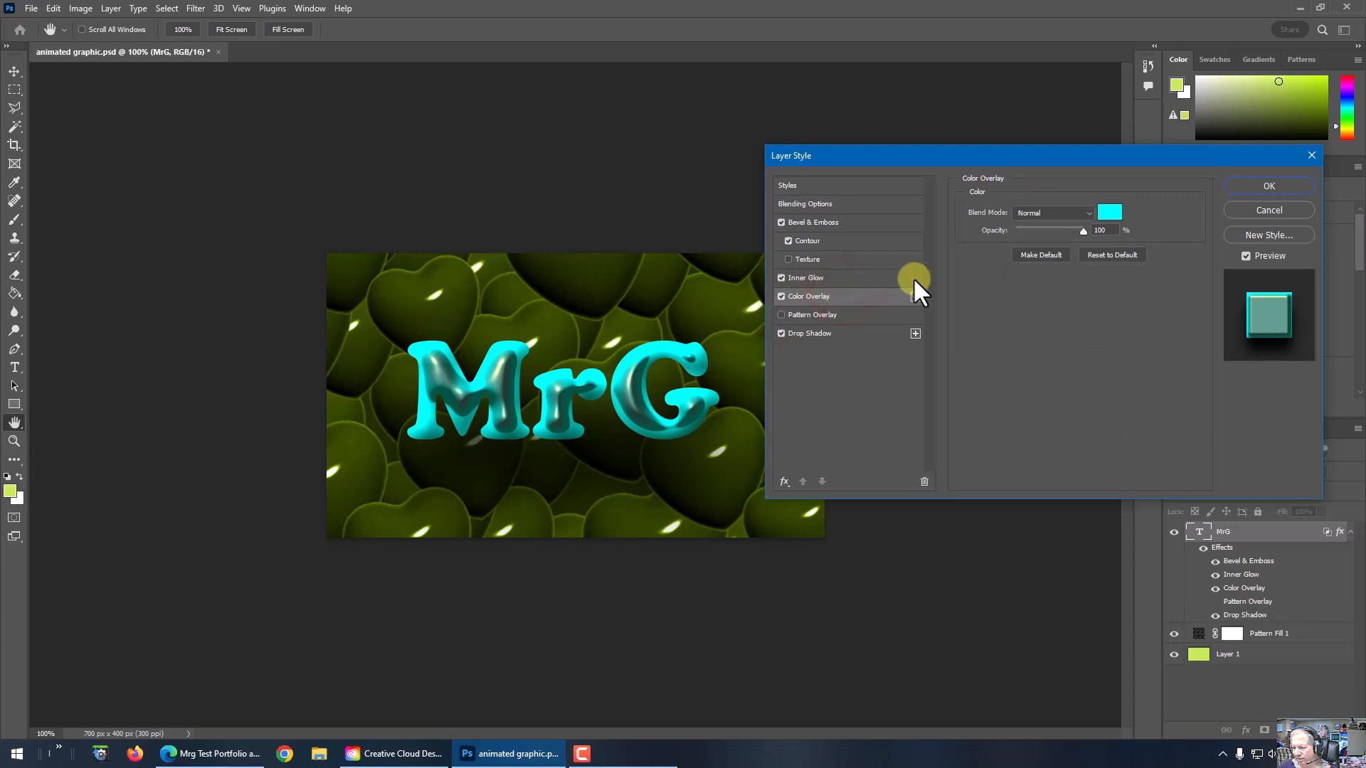
pyautogui.click(1117, 205)
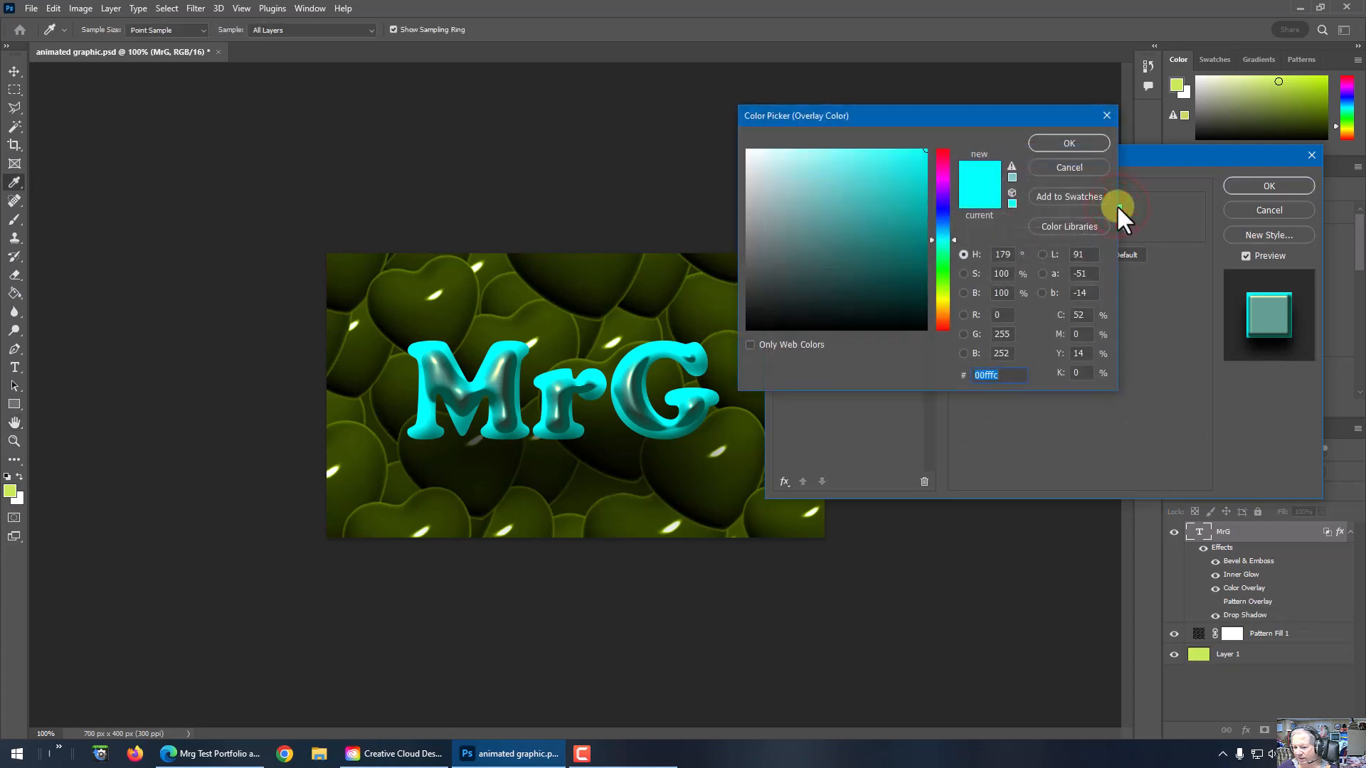
pyautogui.click(944, 180)
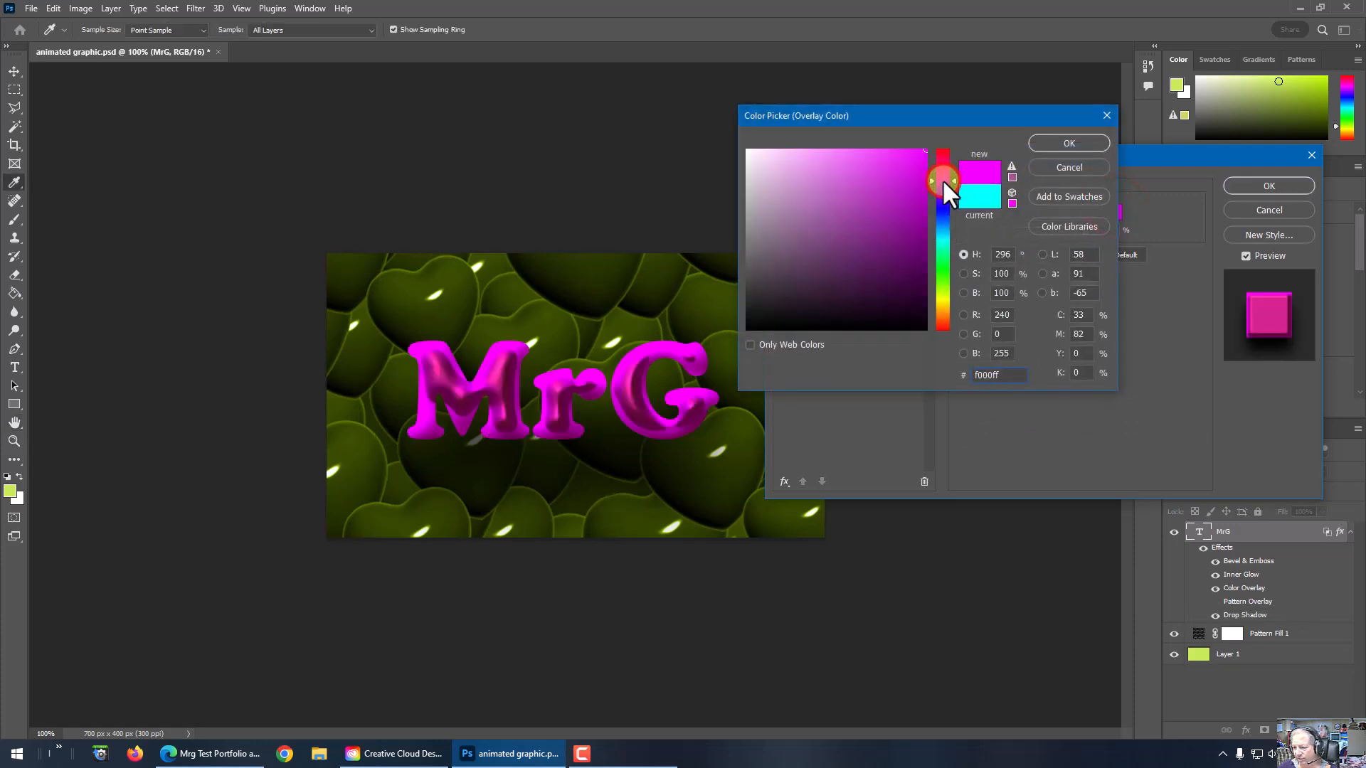
pyautogui.click(1070, 143)
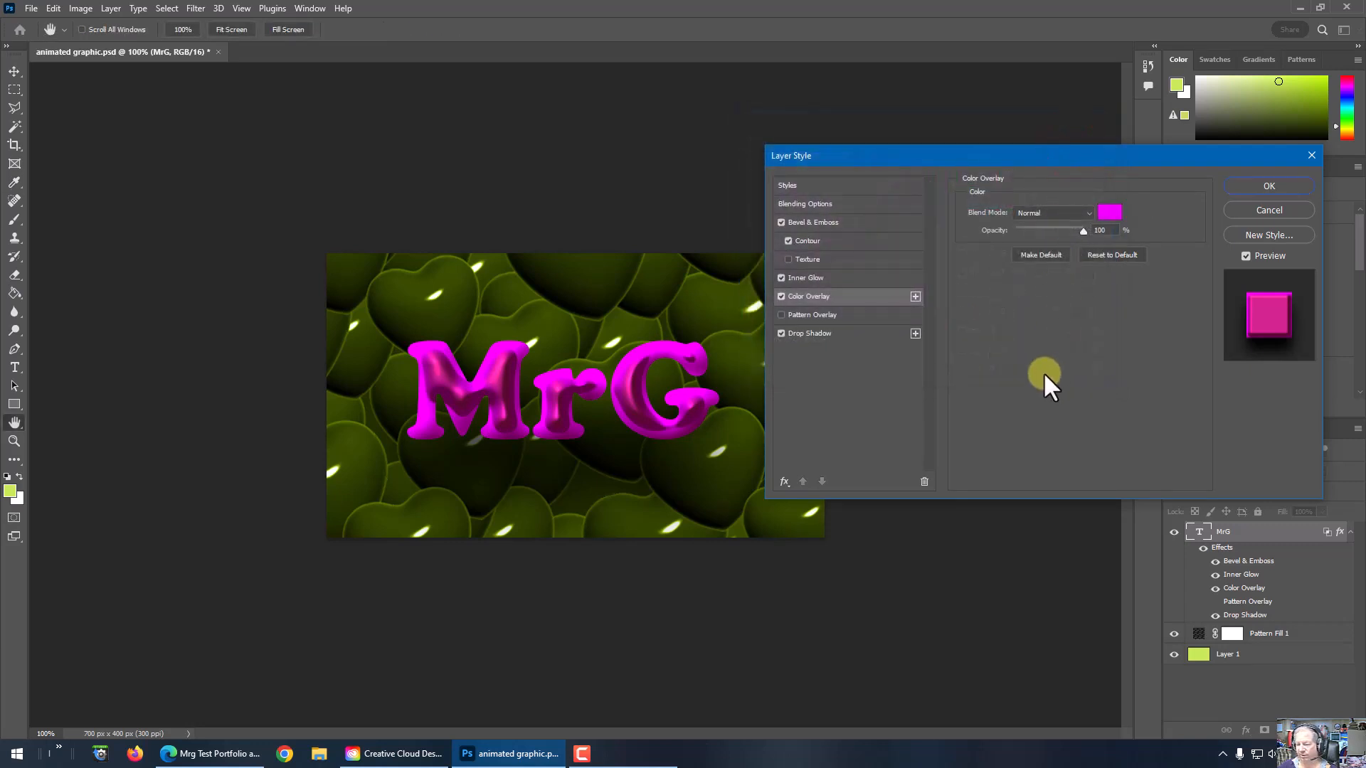
pyautogui.click(1266, 183)
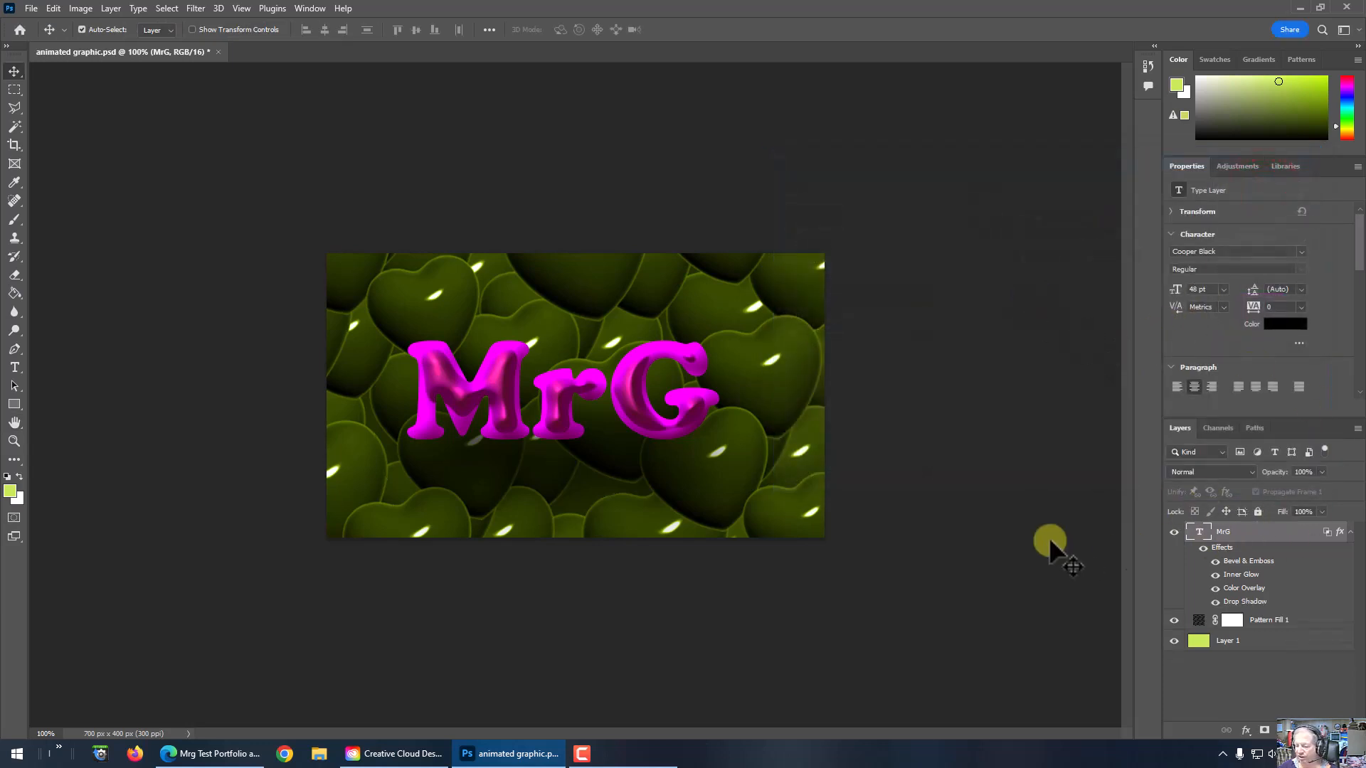
# Step: Quick-export the image as animated graphic3.png in the animated graphic folder
pyautogui.click(34, 7)
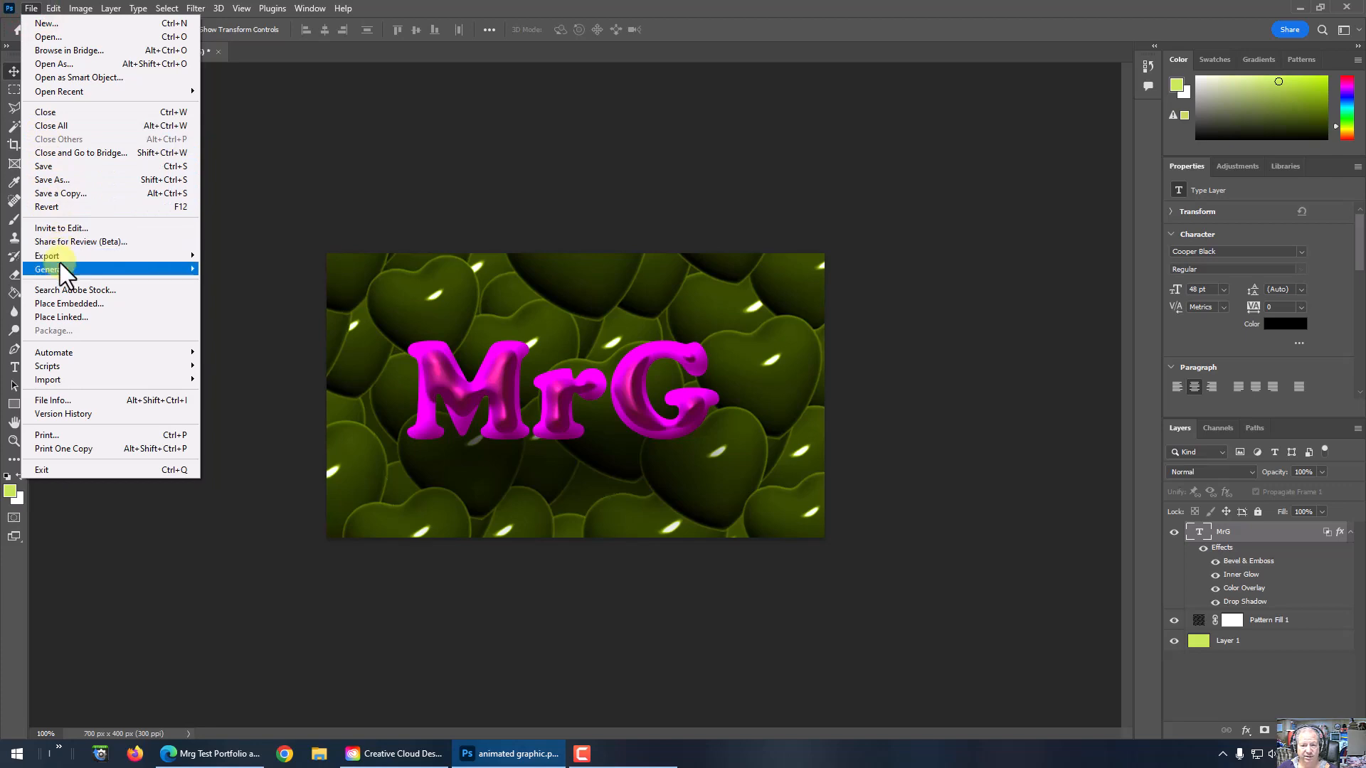
pyautogui.moveTo(60, 254)
pyautogui.click(223, 251)
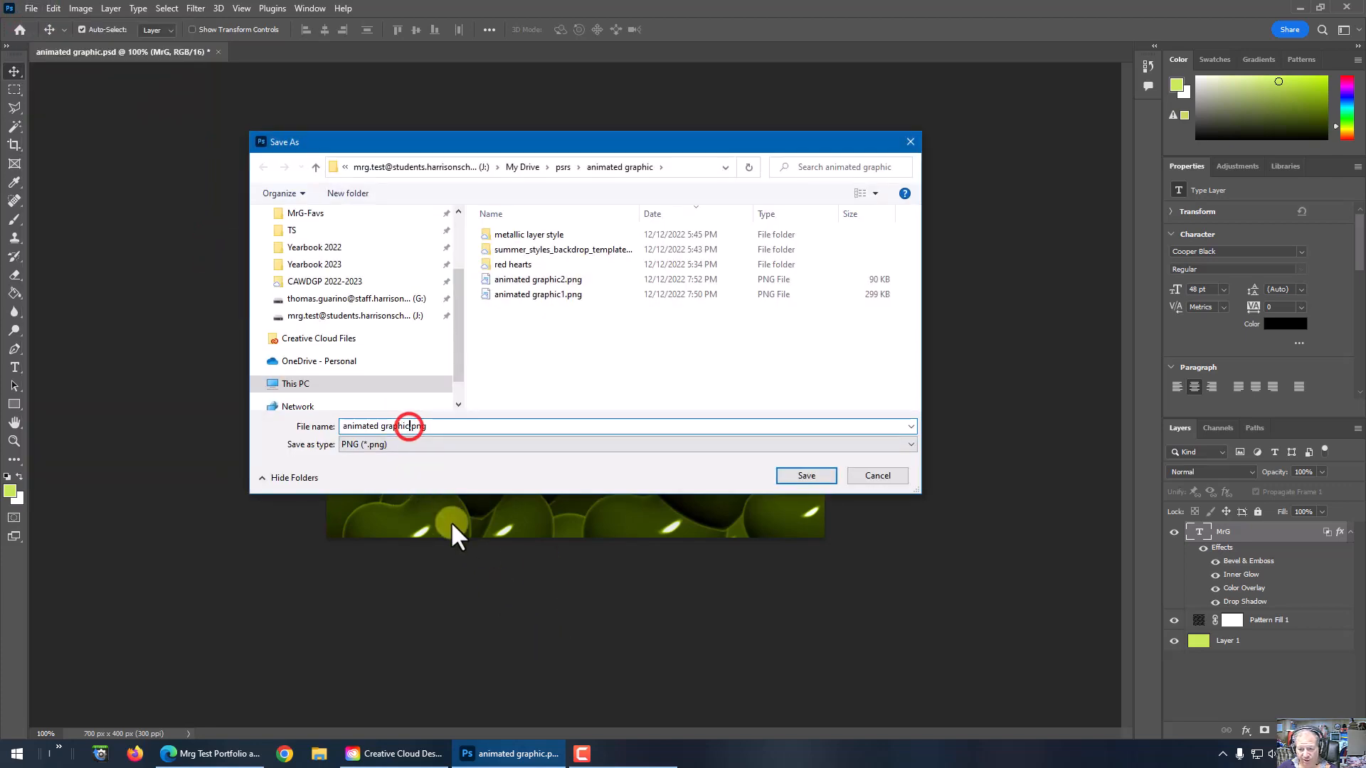
pyautogui.write('3')
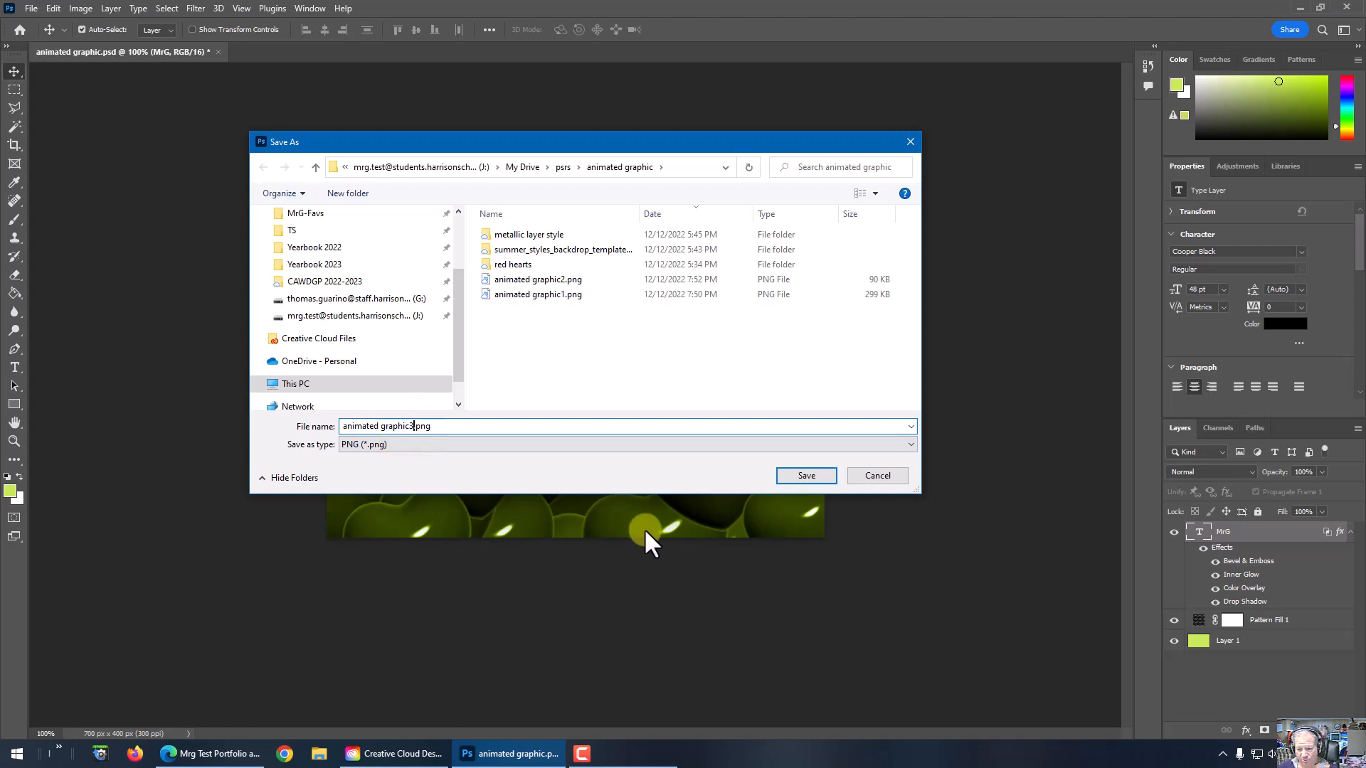
pyautogui.click(794, 475)
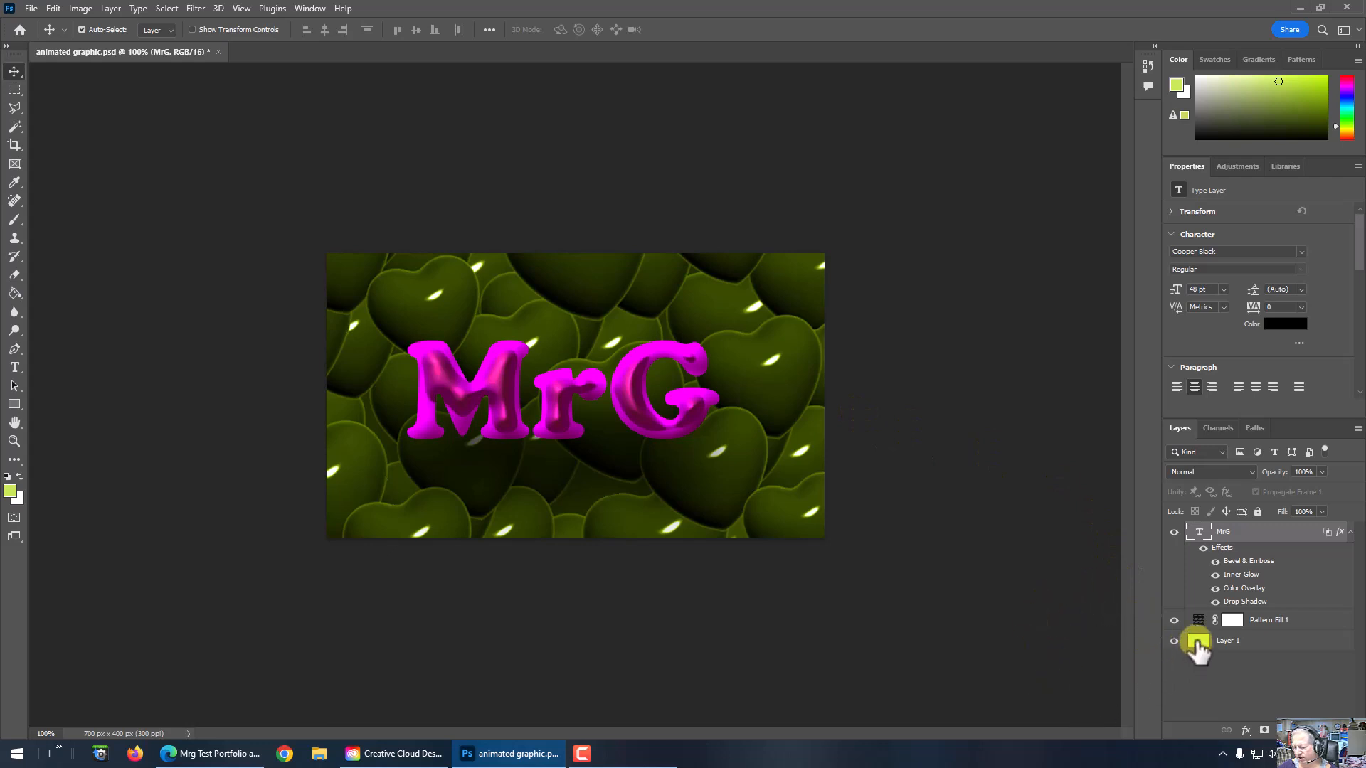
# Step: Set the foreground colour to purple and fill Layer 1 with it using the Paint Bucket
pyautogui.click(1245, 643)
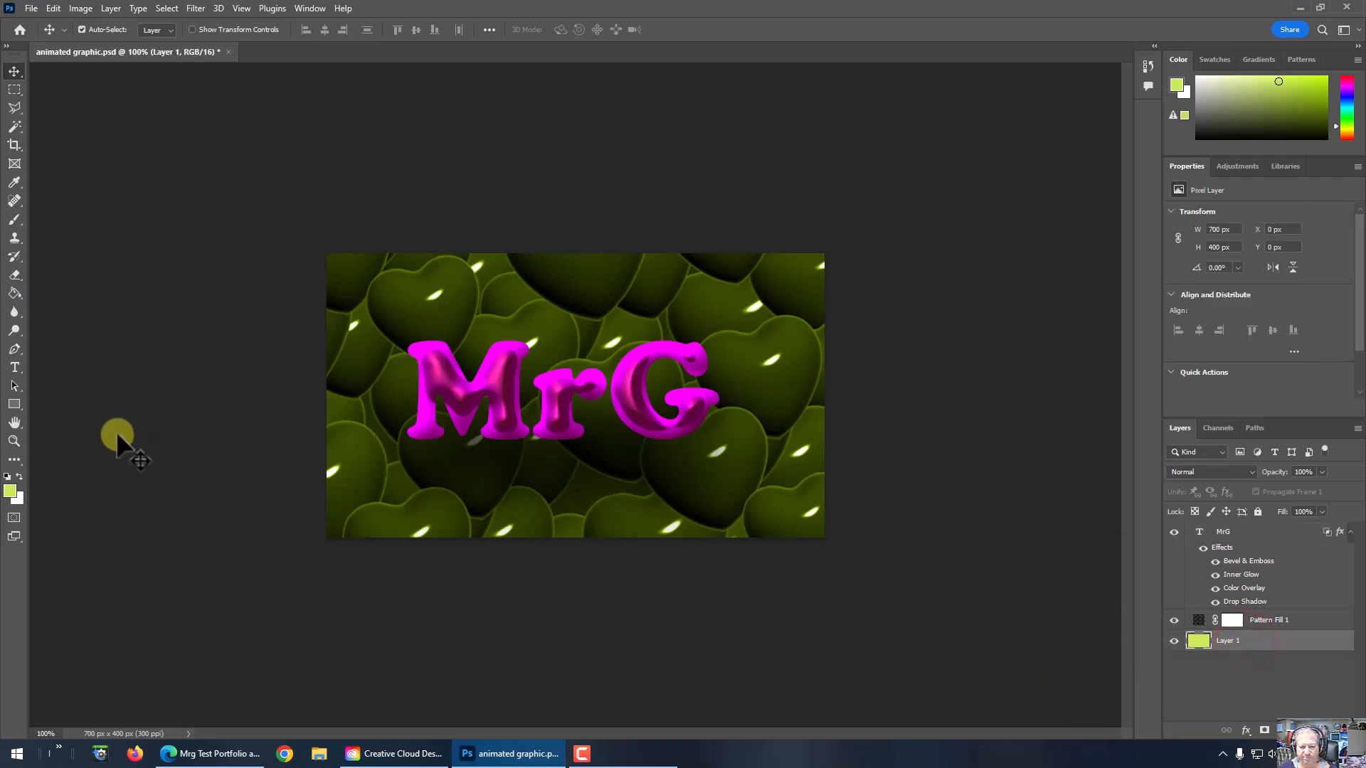
pyautogui.click(12, 293)
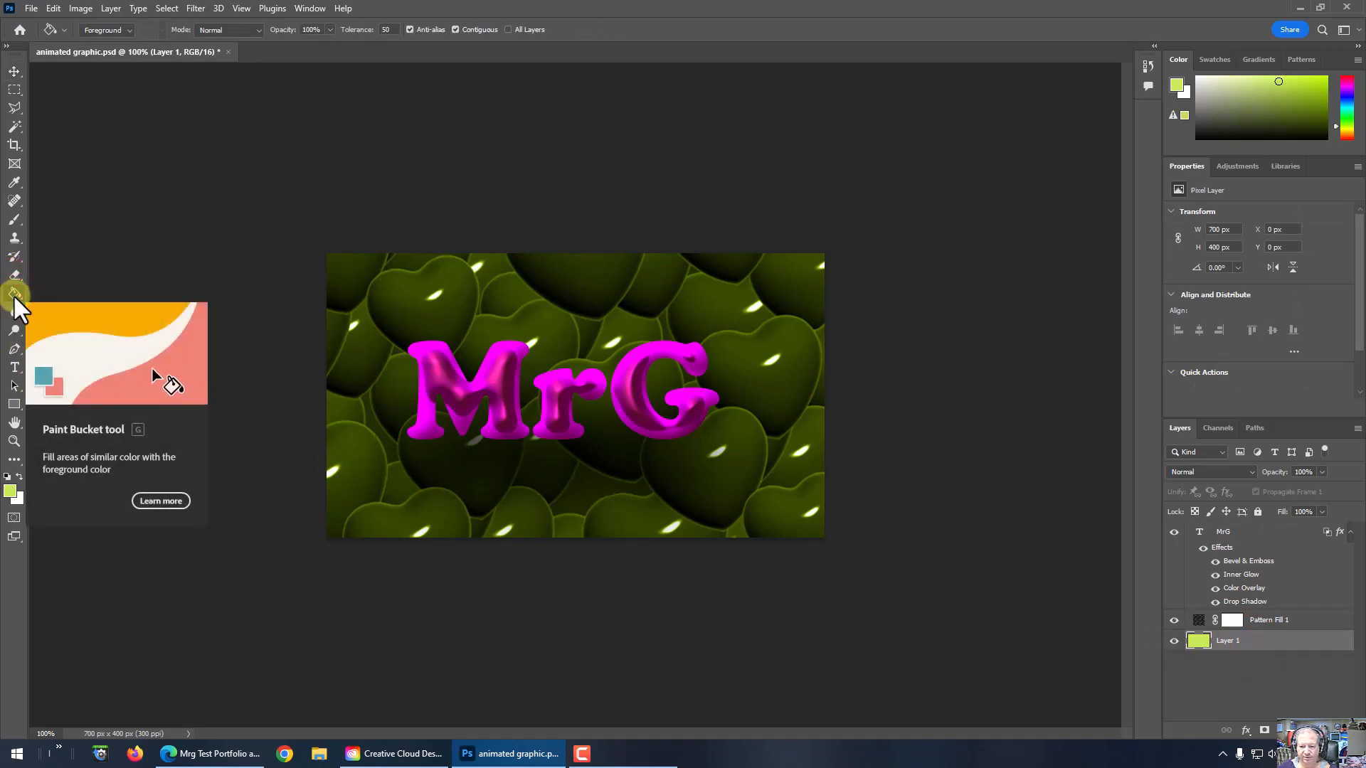
pyautogui.click(10, 491)
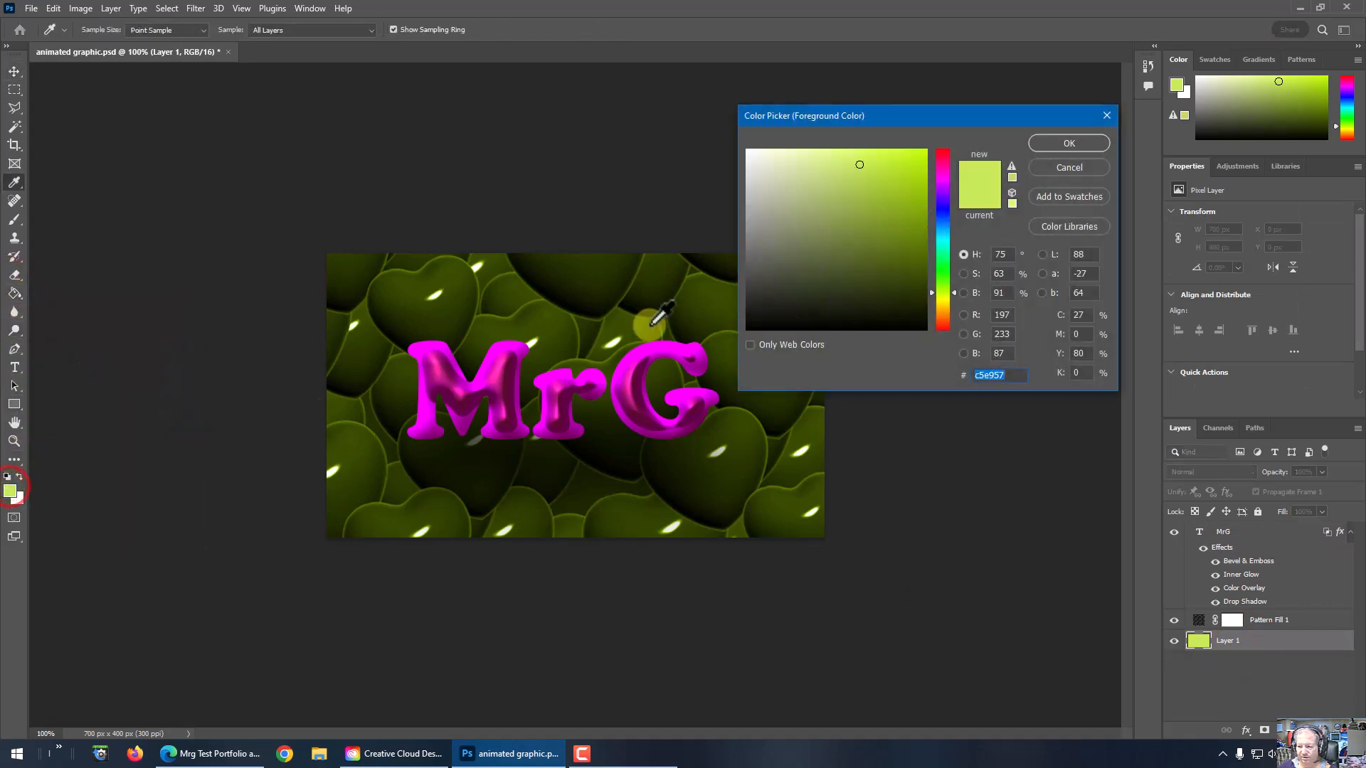
pyautogui.click(940, 217)
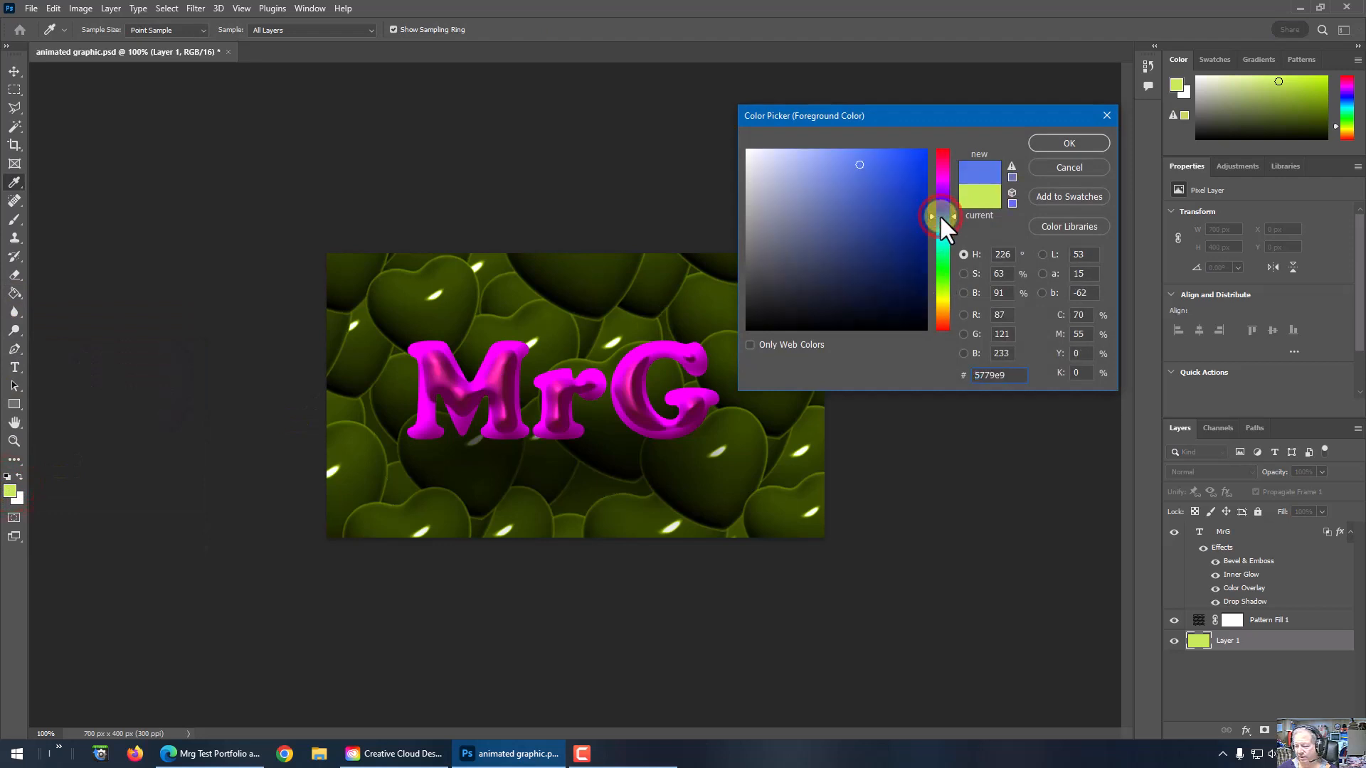
pyautogui.click(941, 189)
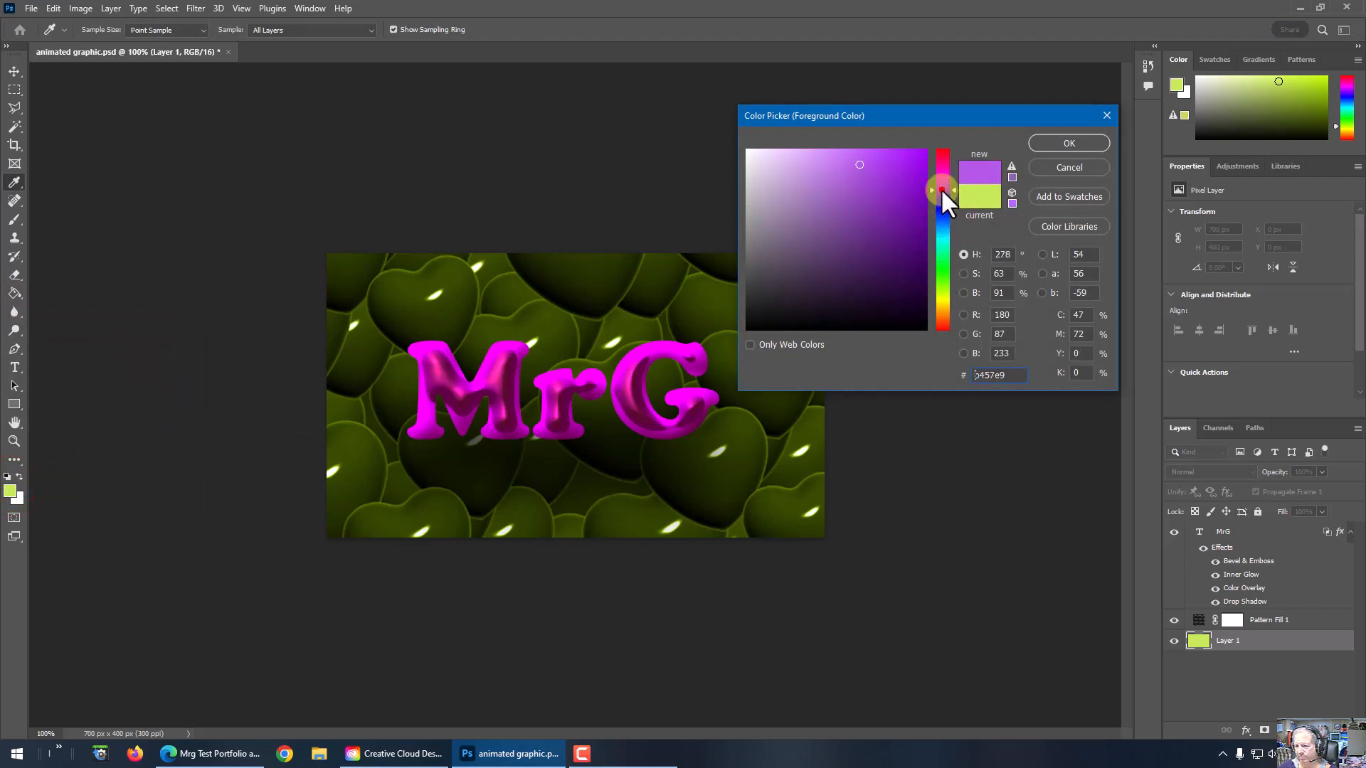
pyautogui.click(938, 195)
pyautogui.click(1053, 143)
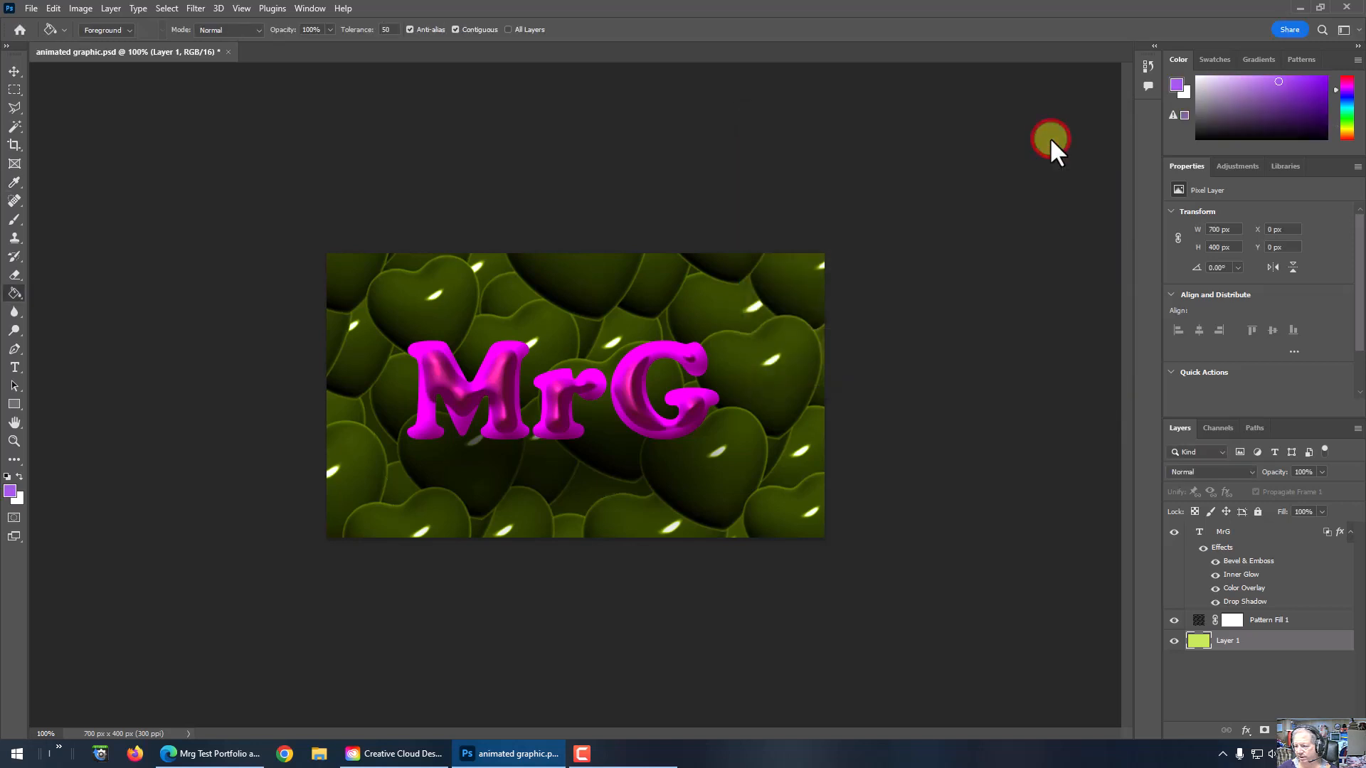
pyautogui.press('g')
pyautogui.click(663, 457)
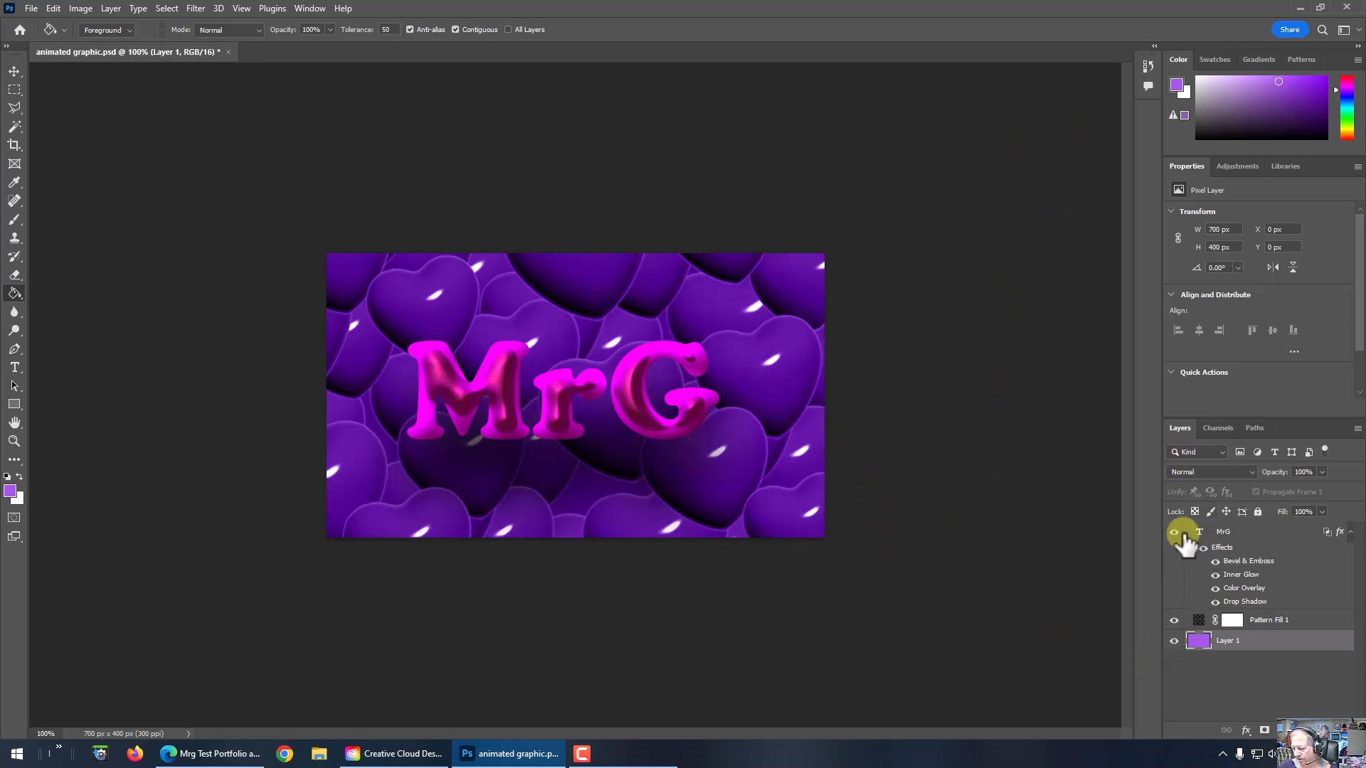
pyautogui.click(1190, 469)
pyautogui.click(1190, 469)
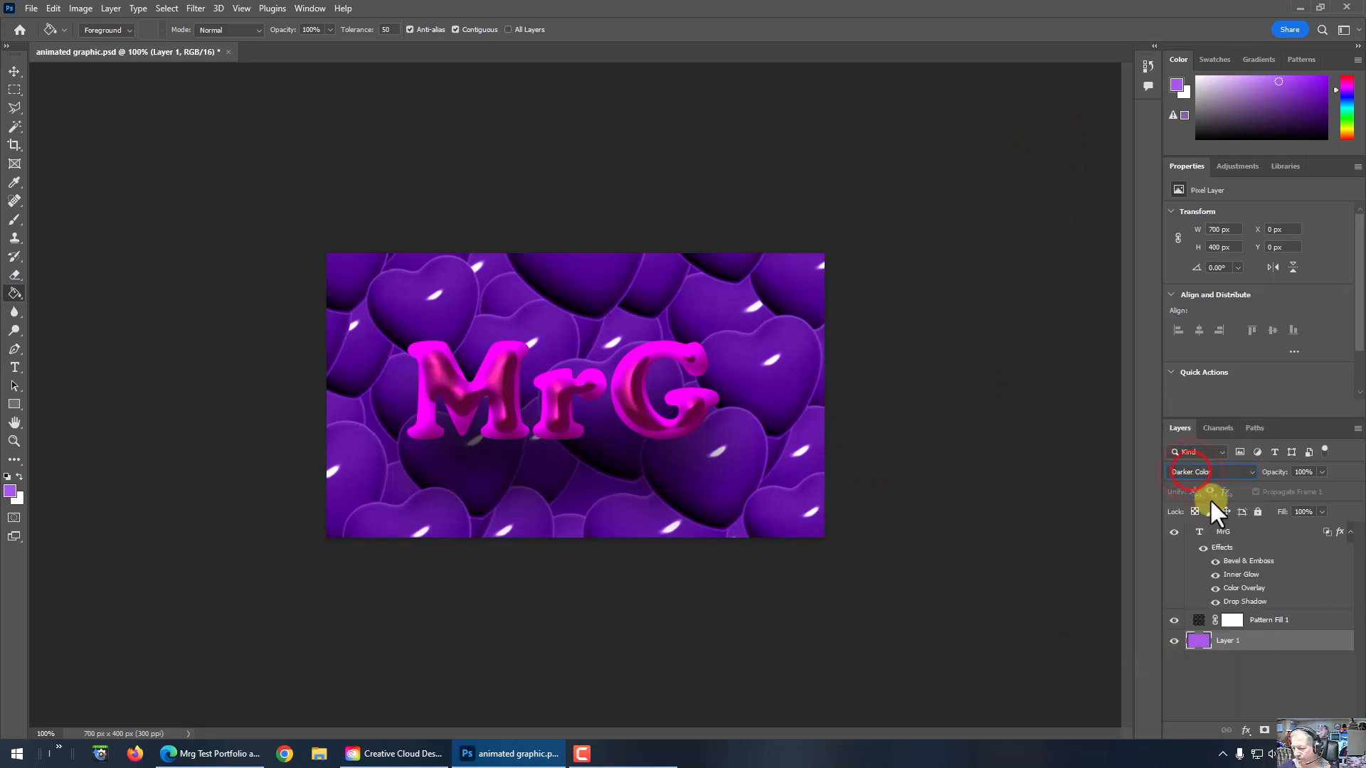
pyautogui.click(1204, 472)
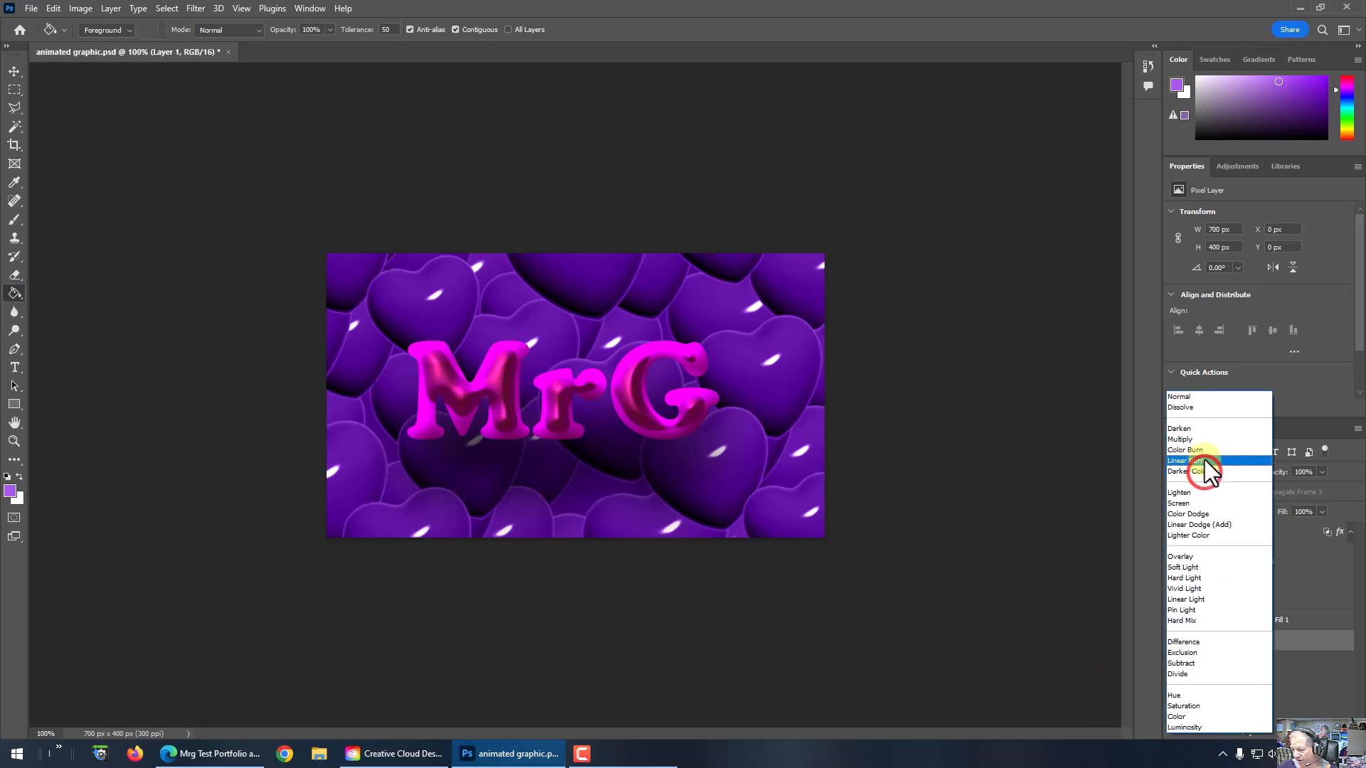
pyautogui.click(1201, 396)
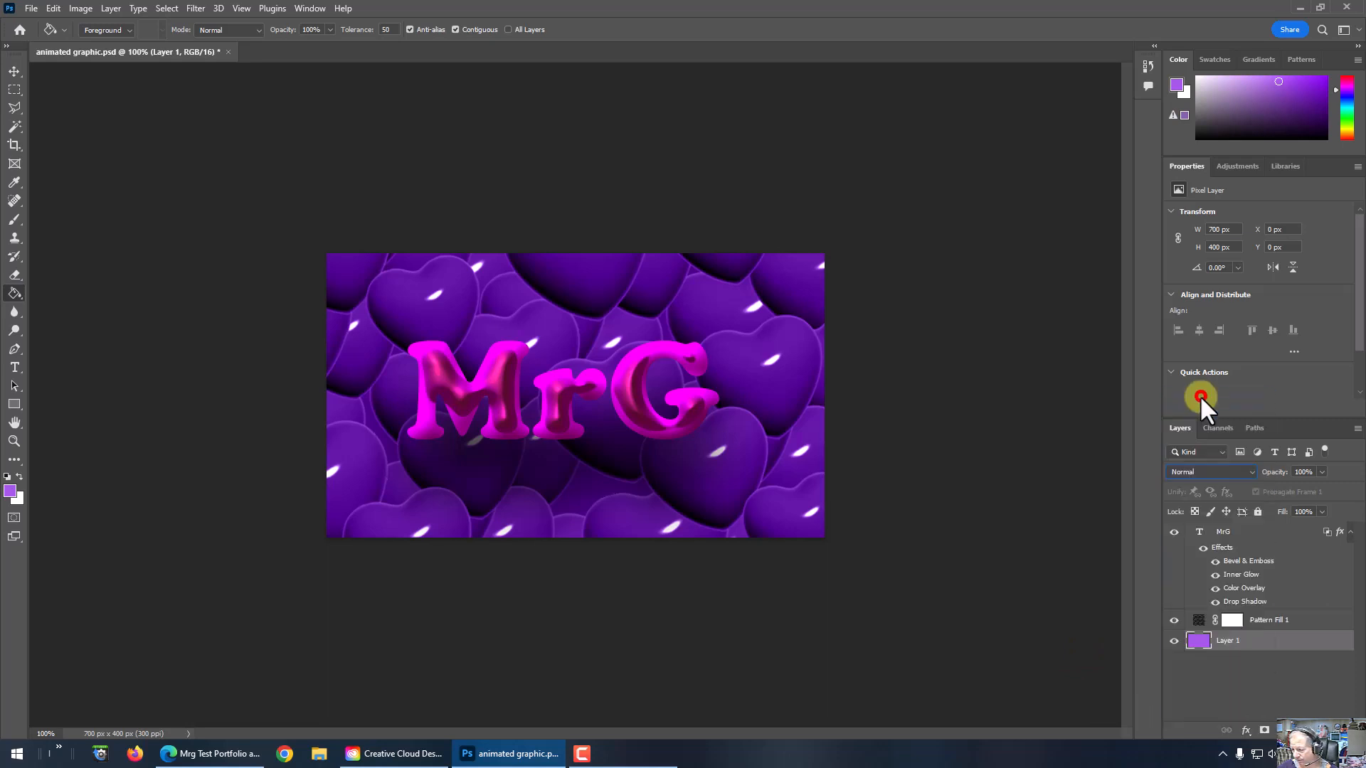
# Step: Select the Pattern Fill 1 layer and set its blend mode to Difference
pyautogui.click(1279, 620)
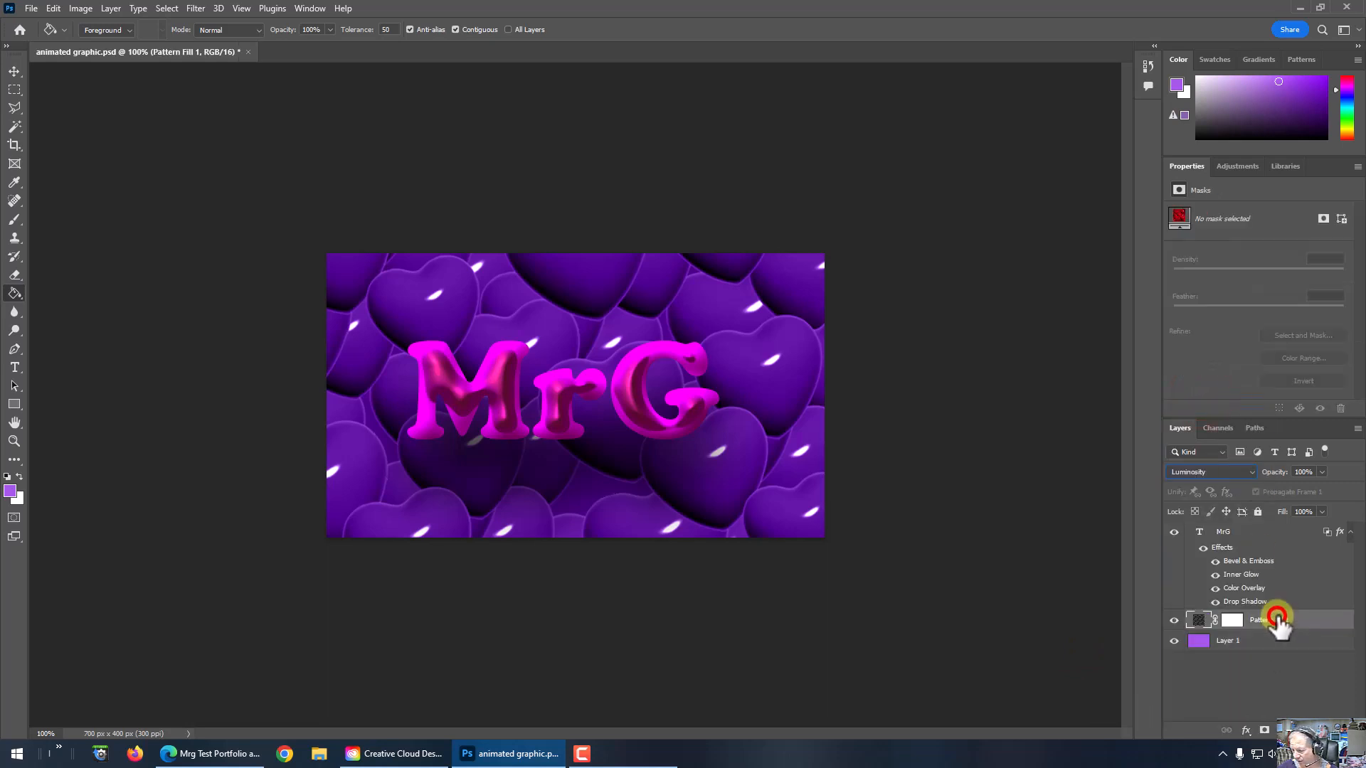
pyautogui.click(1211, 468)
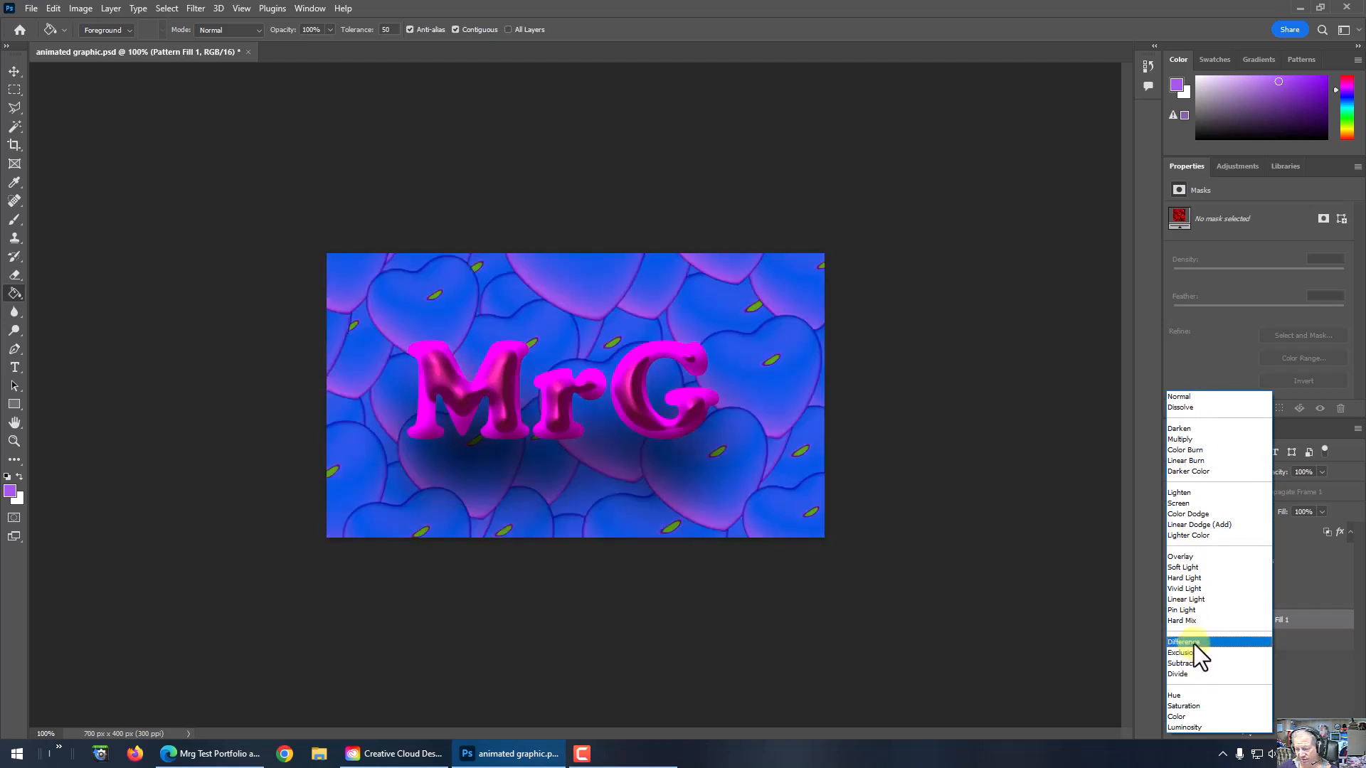
pyautogui.click(1194, 644)
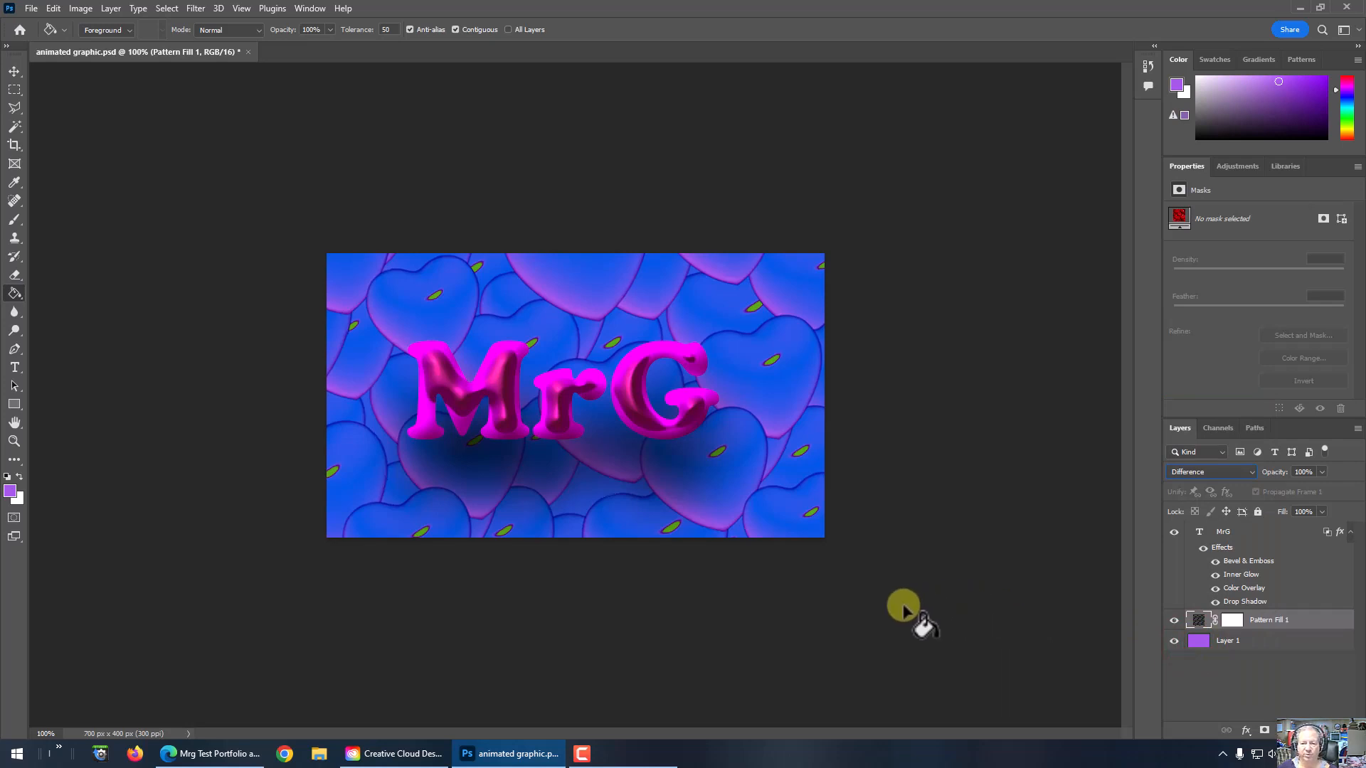
# Step: Quick-export the Difference version as animated graphic4.png in the animated graphic folder
pyautogui.click(30, 9)
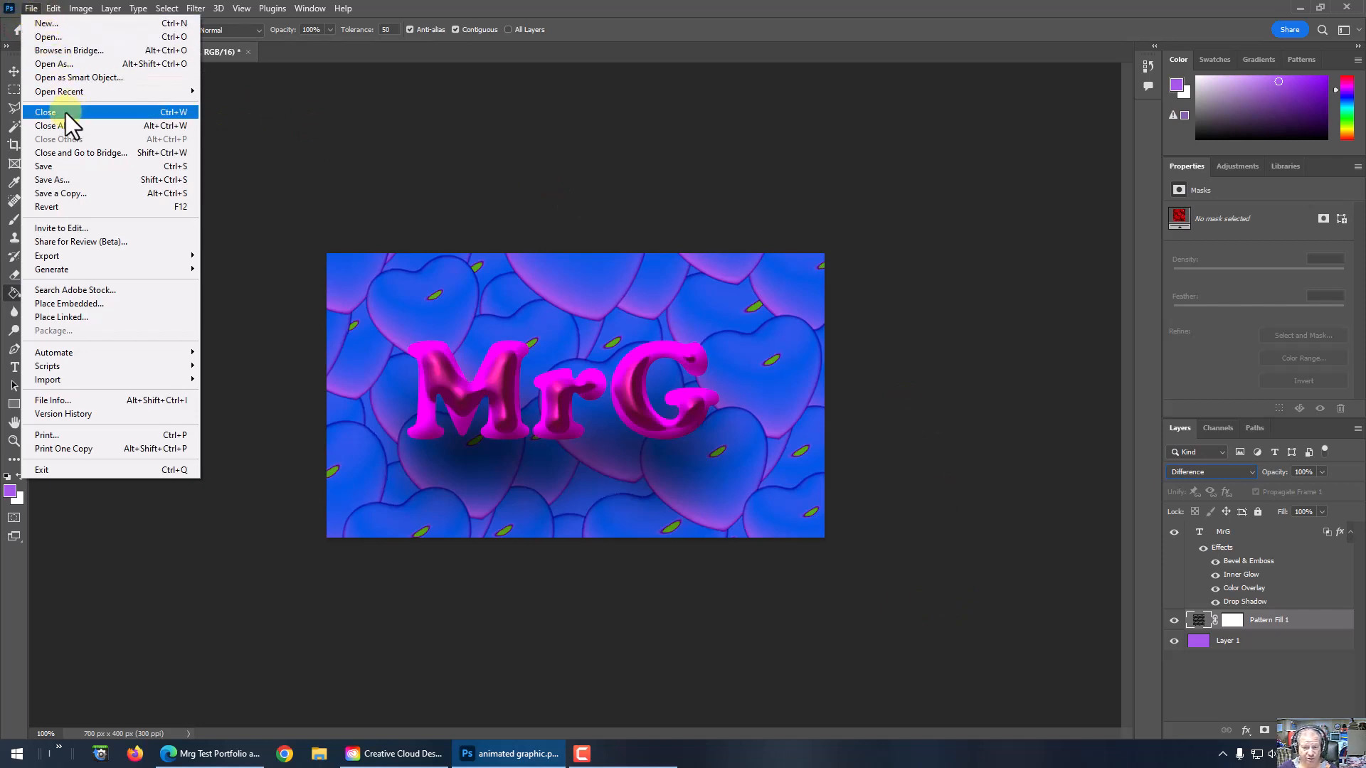
pyautogui.moveTo(59, 257)
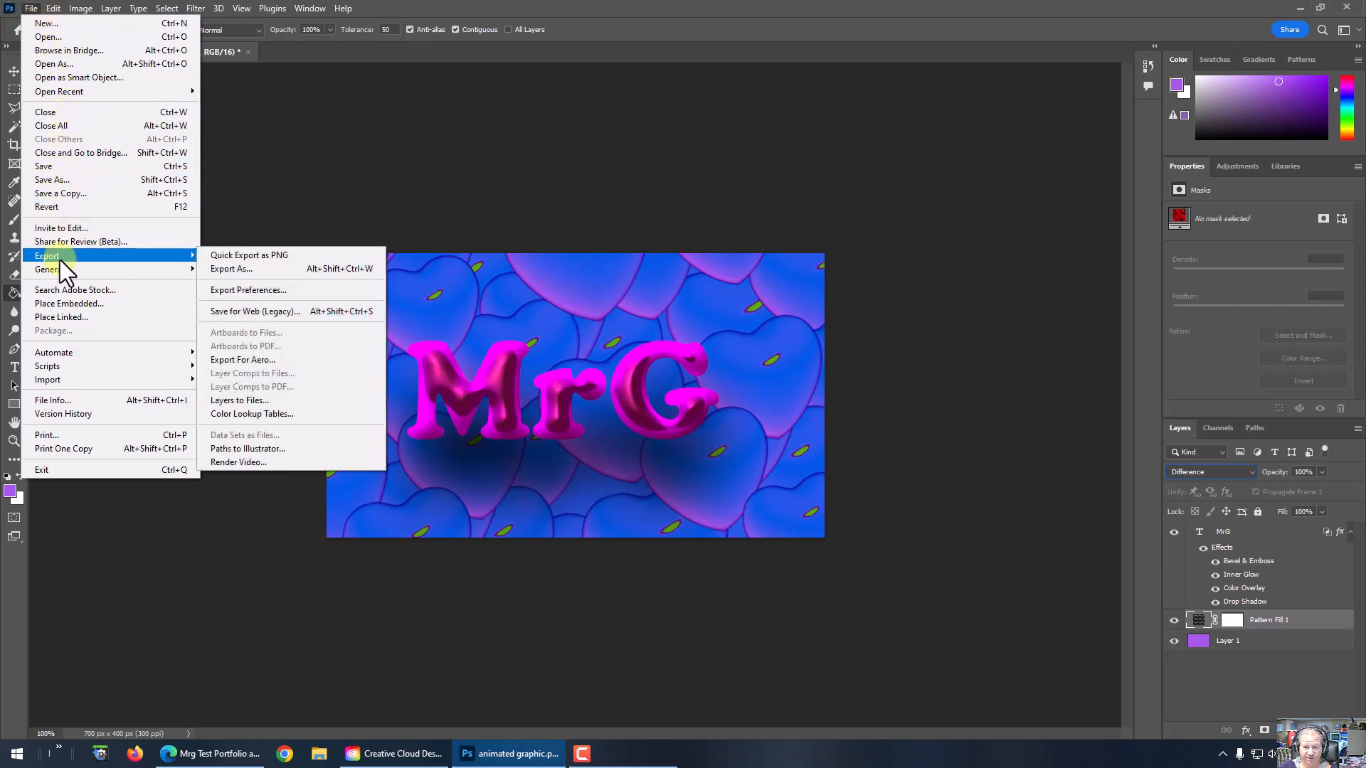
pyautogui.click(241, 254)
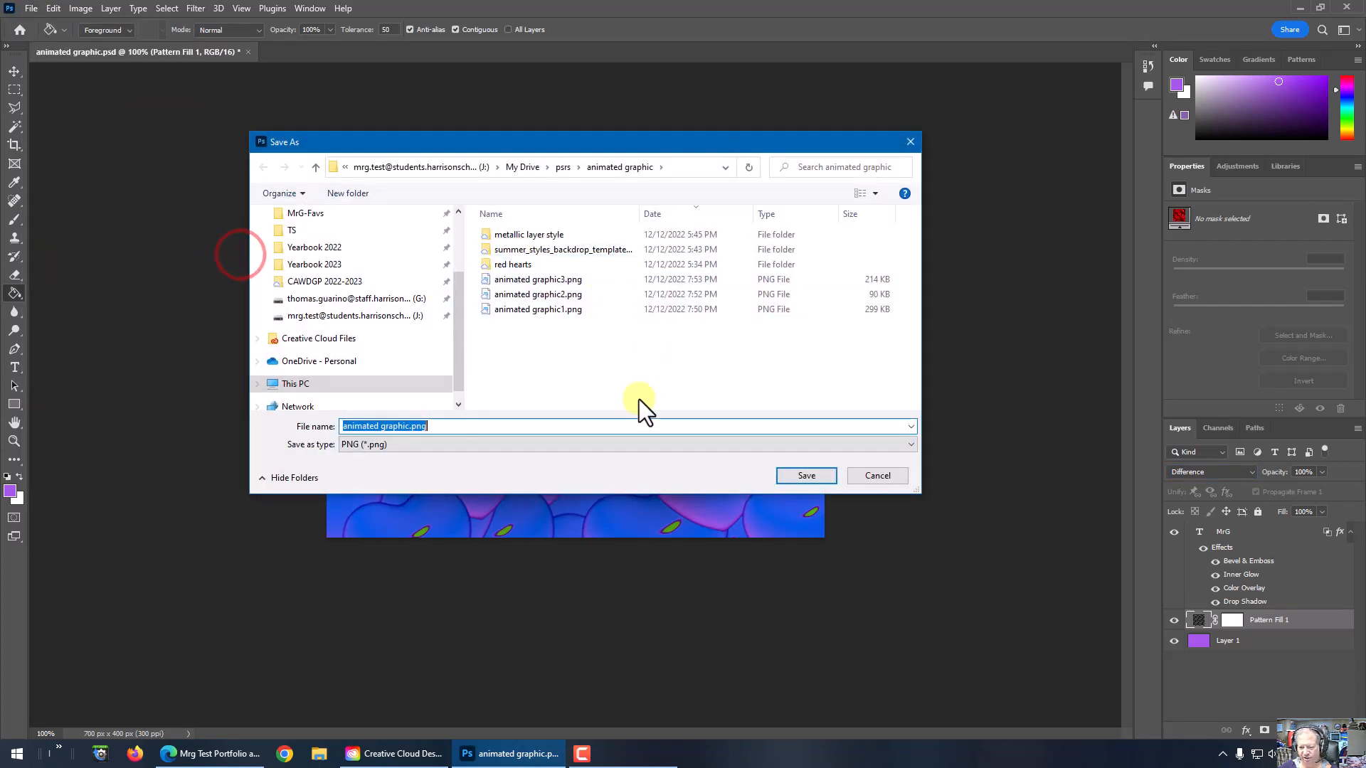
pyautogui.click(412, 425)
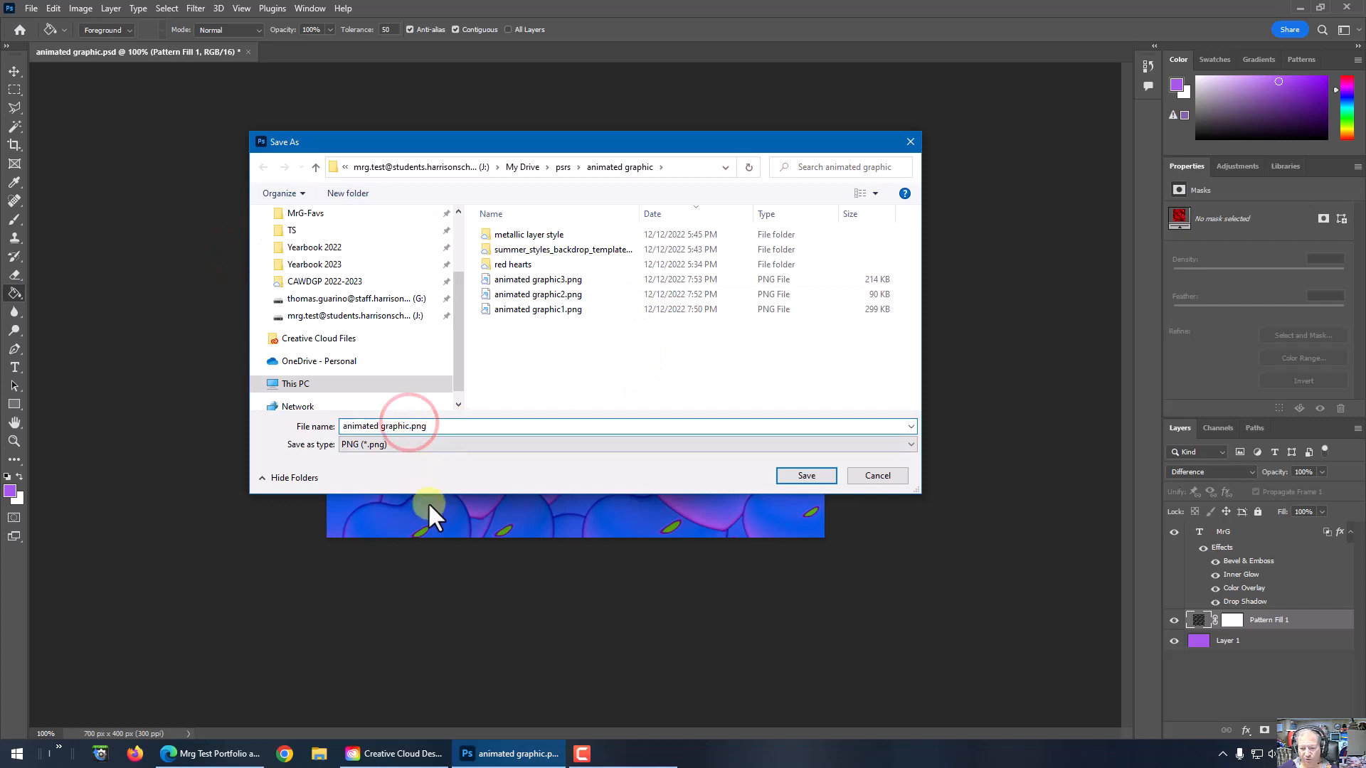
pyautogui.write('4')
pyautogui.click(792, 475)
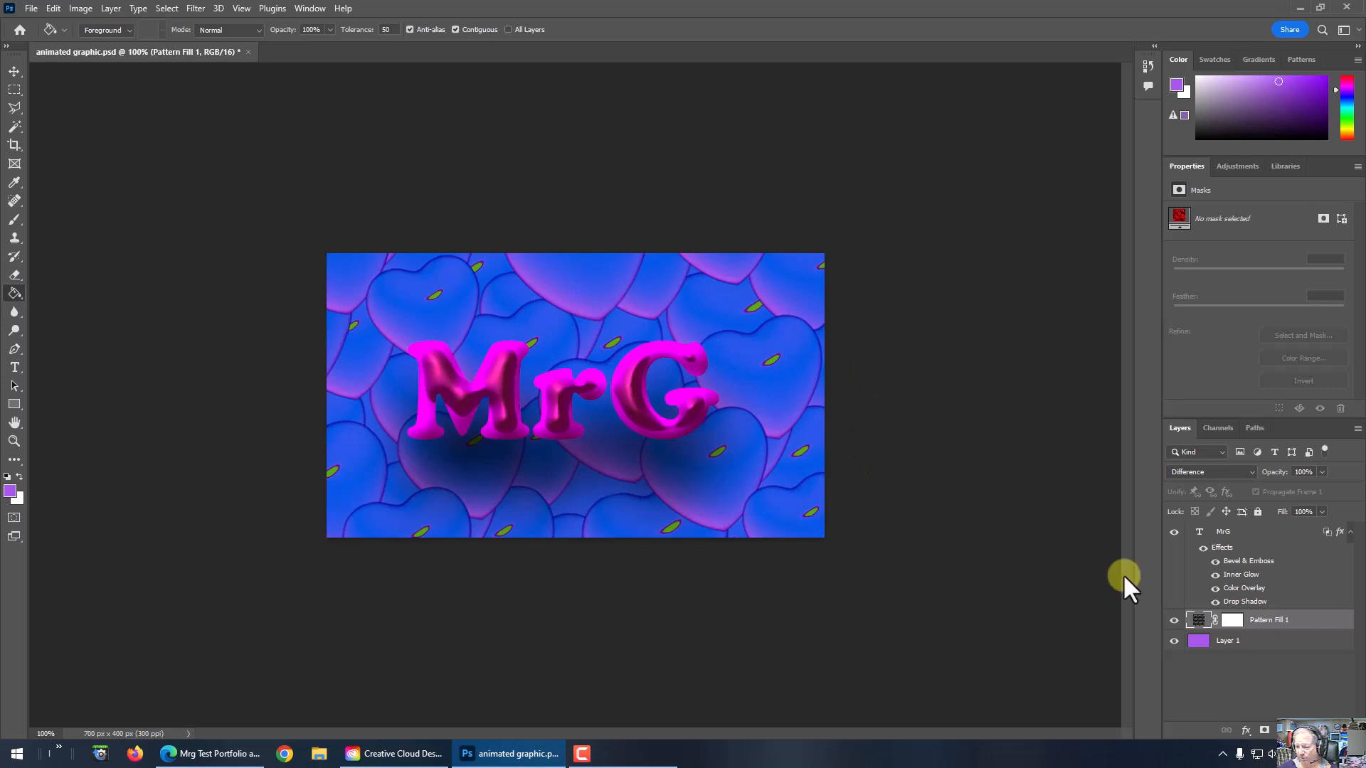
# Step: Close the document without saving its changes and reopen animated graphic.psd from the recent files
pyautogui.click(248, 52)
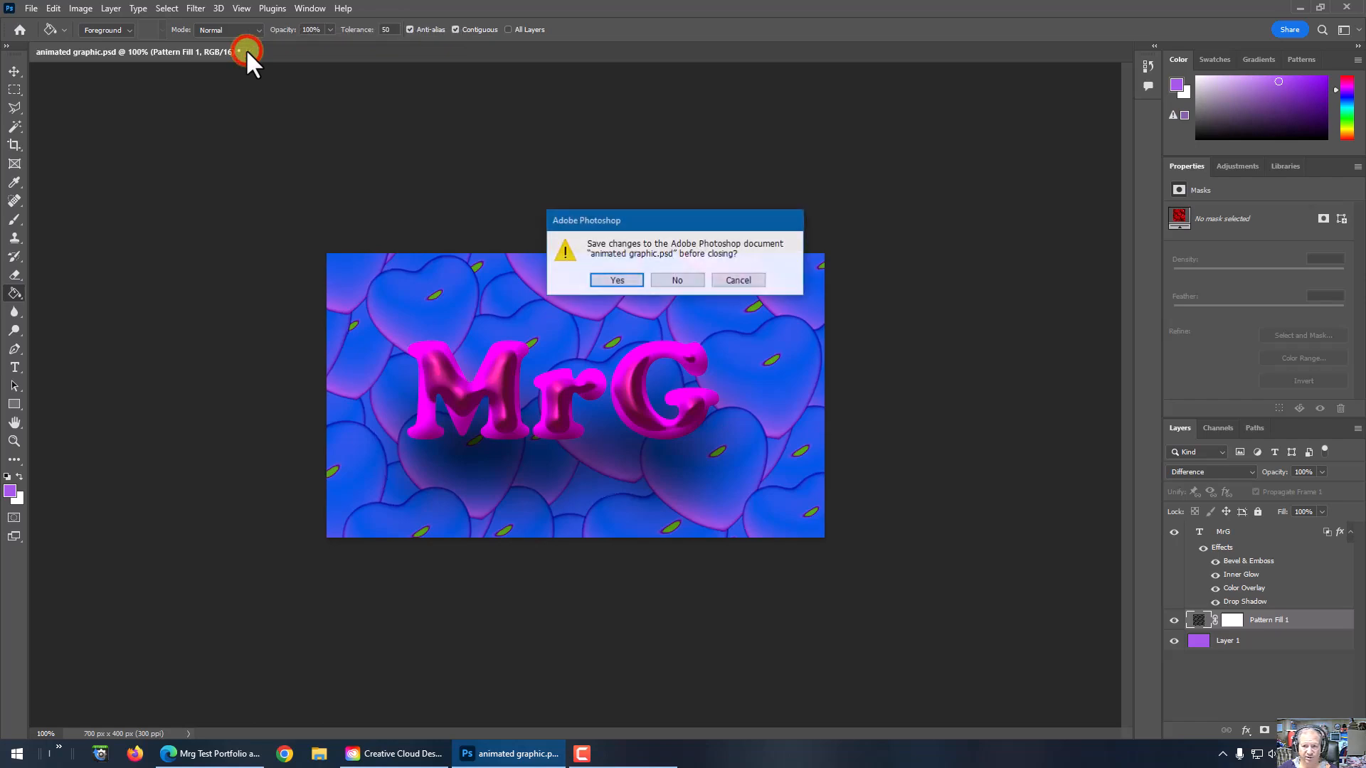
pyautogui.click(676, 279)
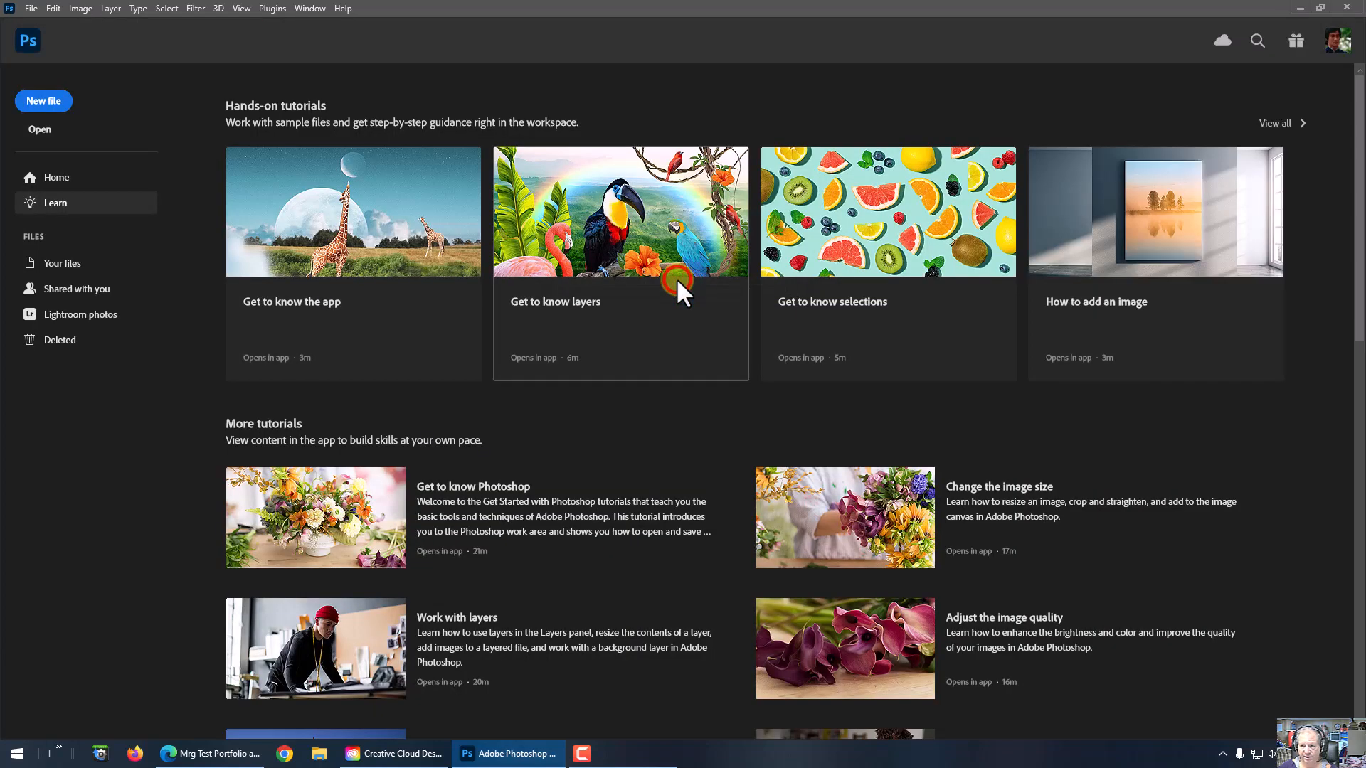
pyautogui.click(31, 8)
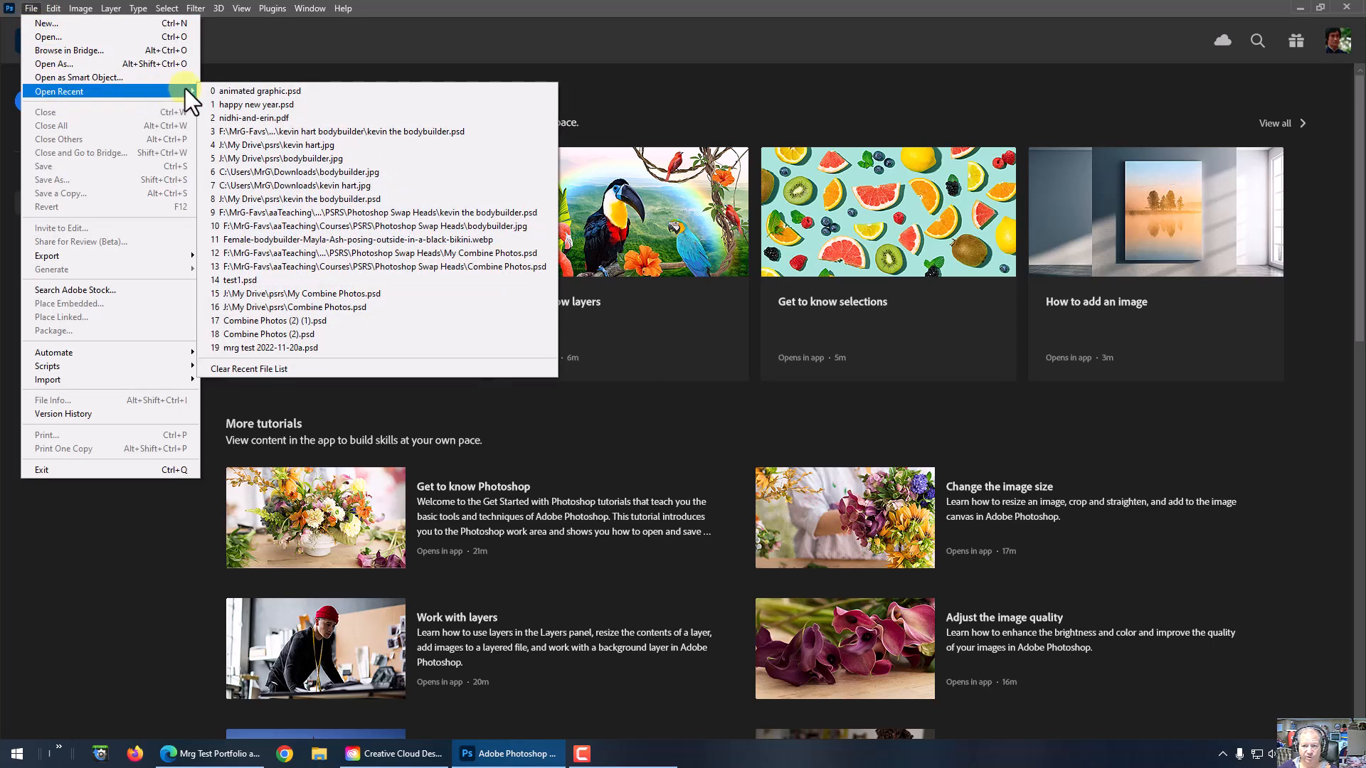
pyautogui.click(213, 91)
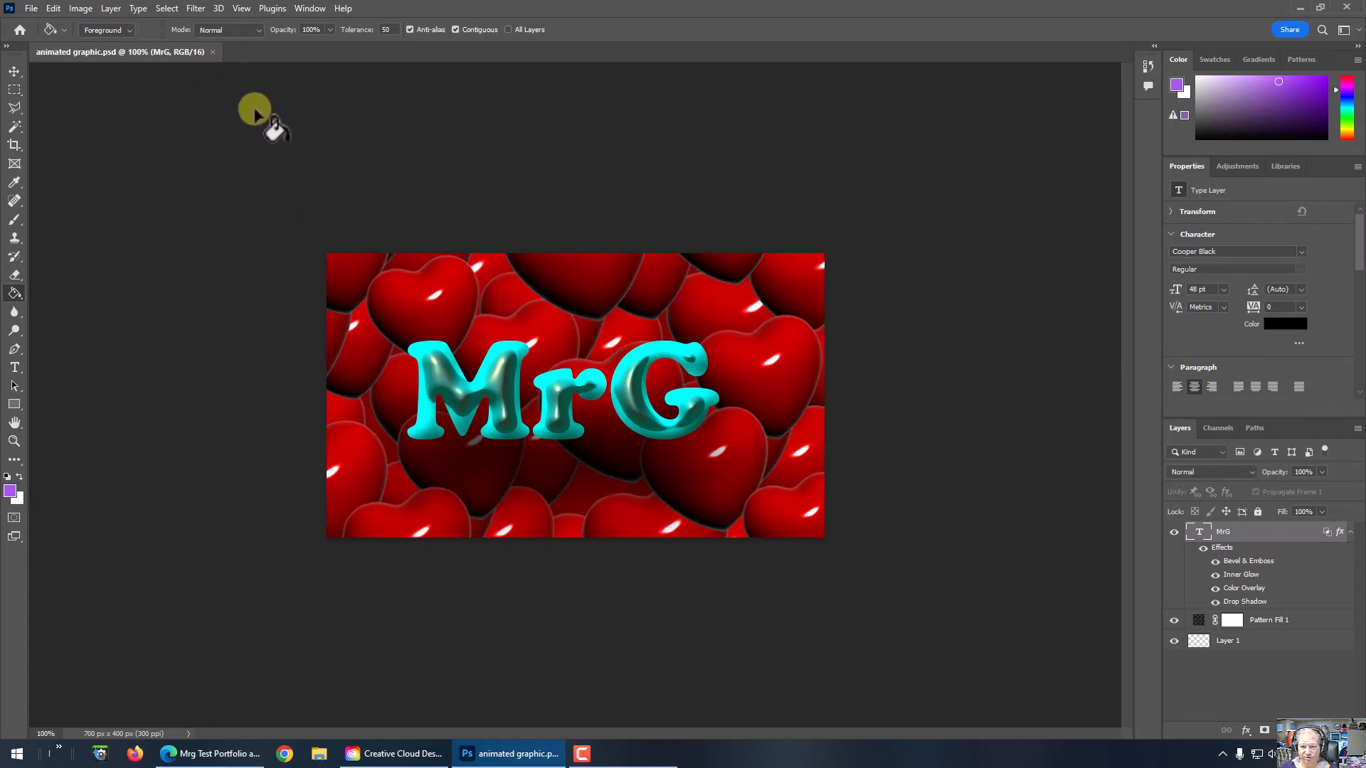
# Step: Close animated graphic.psd, start Load Files into Stack, and browse for the source files
pyautogui.click(212, 51)
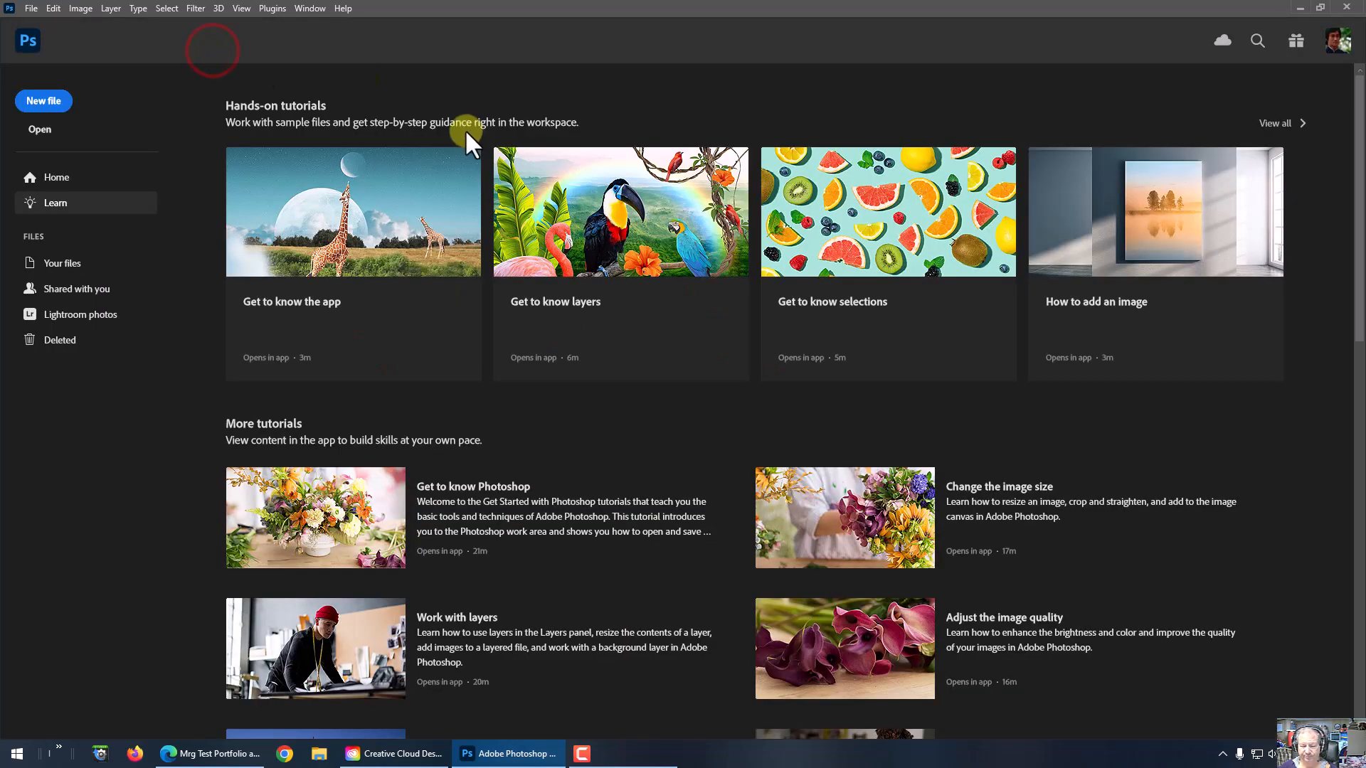
pyautogui.click(32, 8)
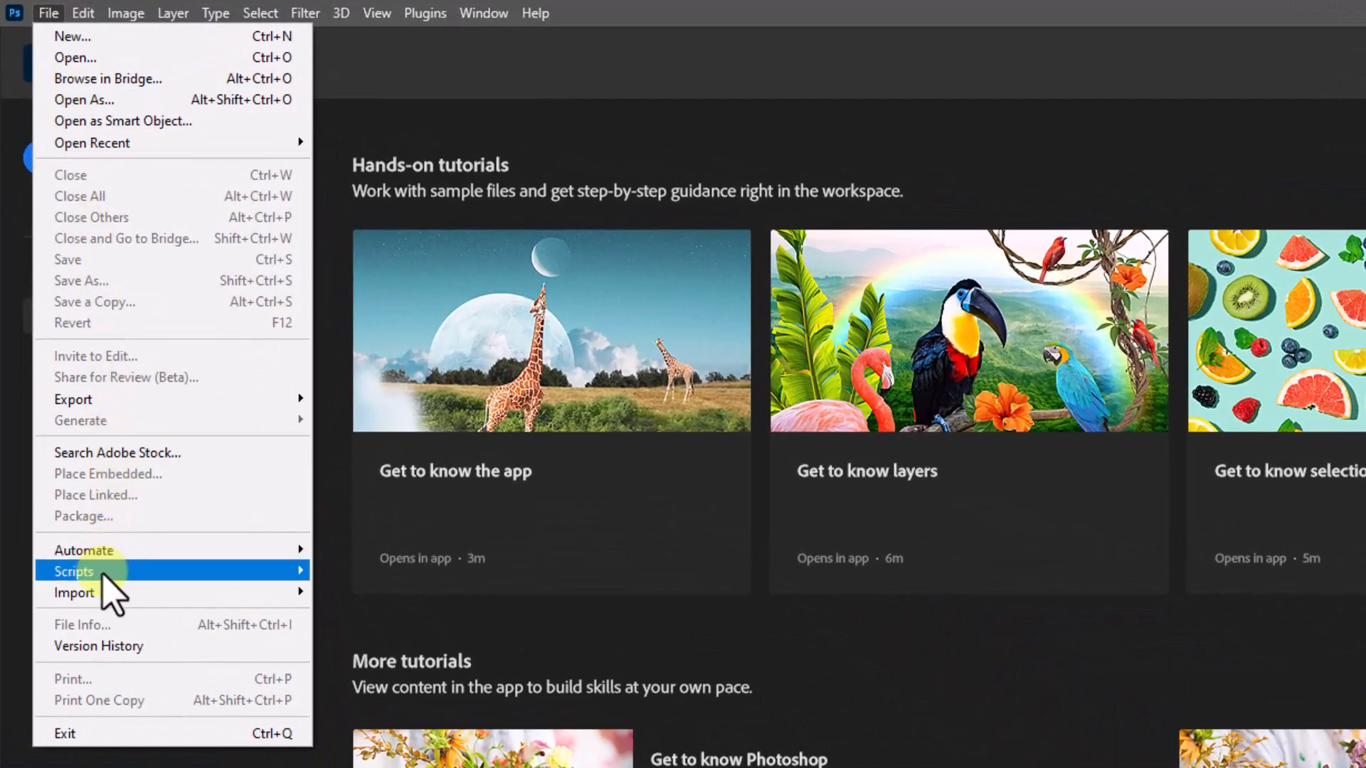
pyautogui.moveTo(102, 572)
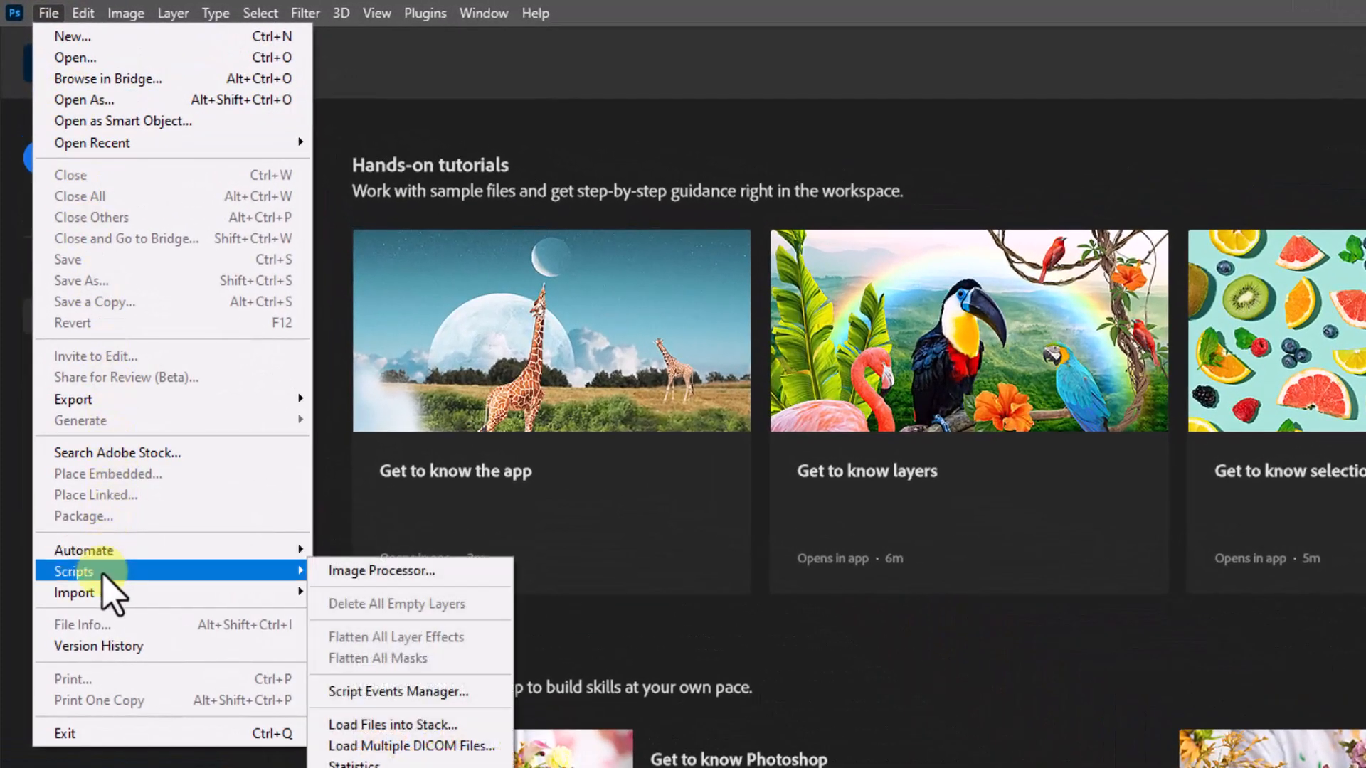
pyautogui.click(399, 725)
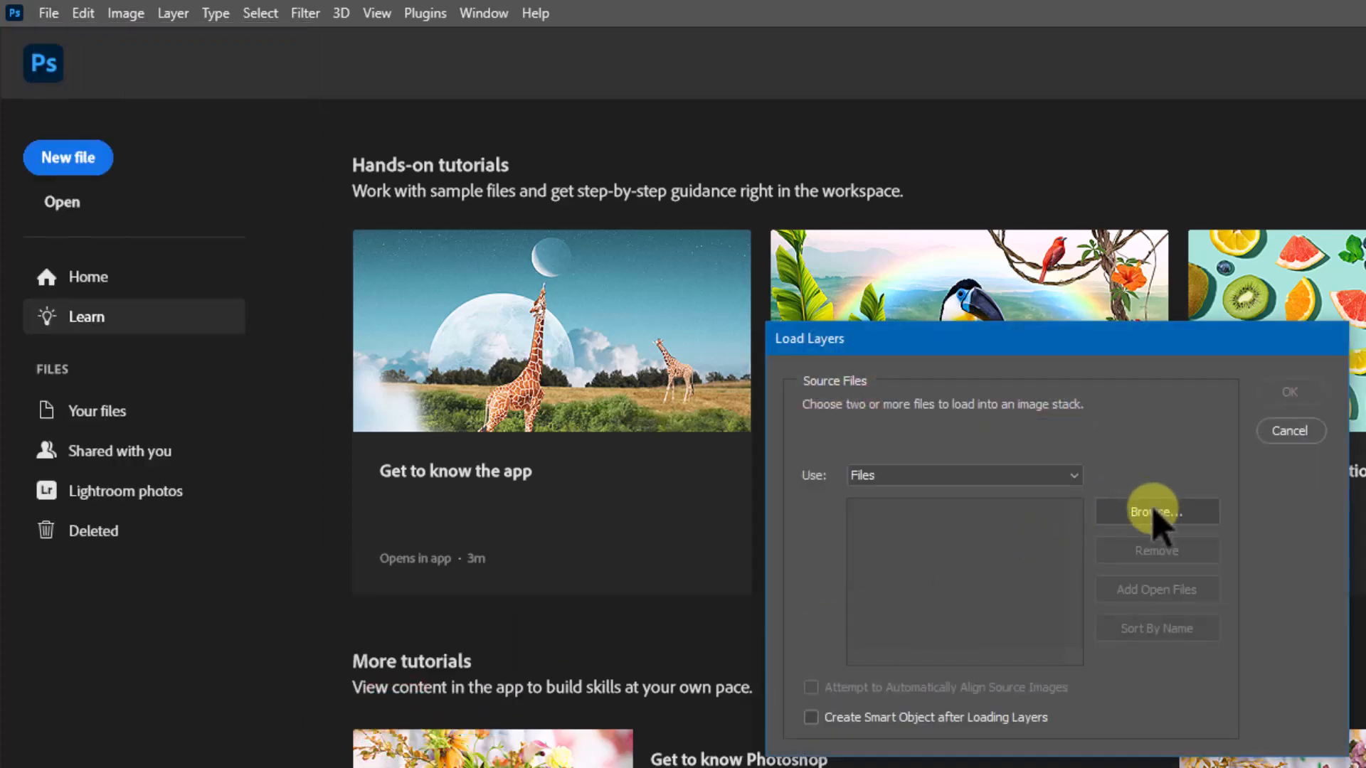
pyautogui.click(1154, 513)
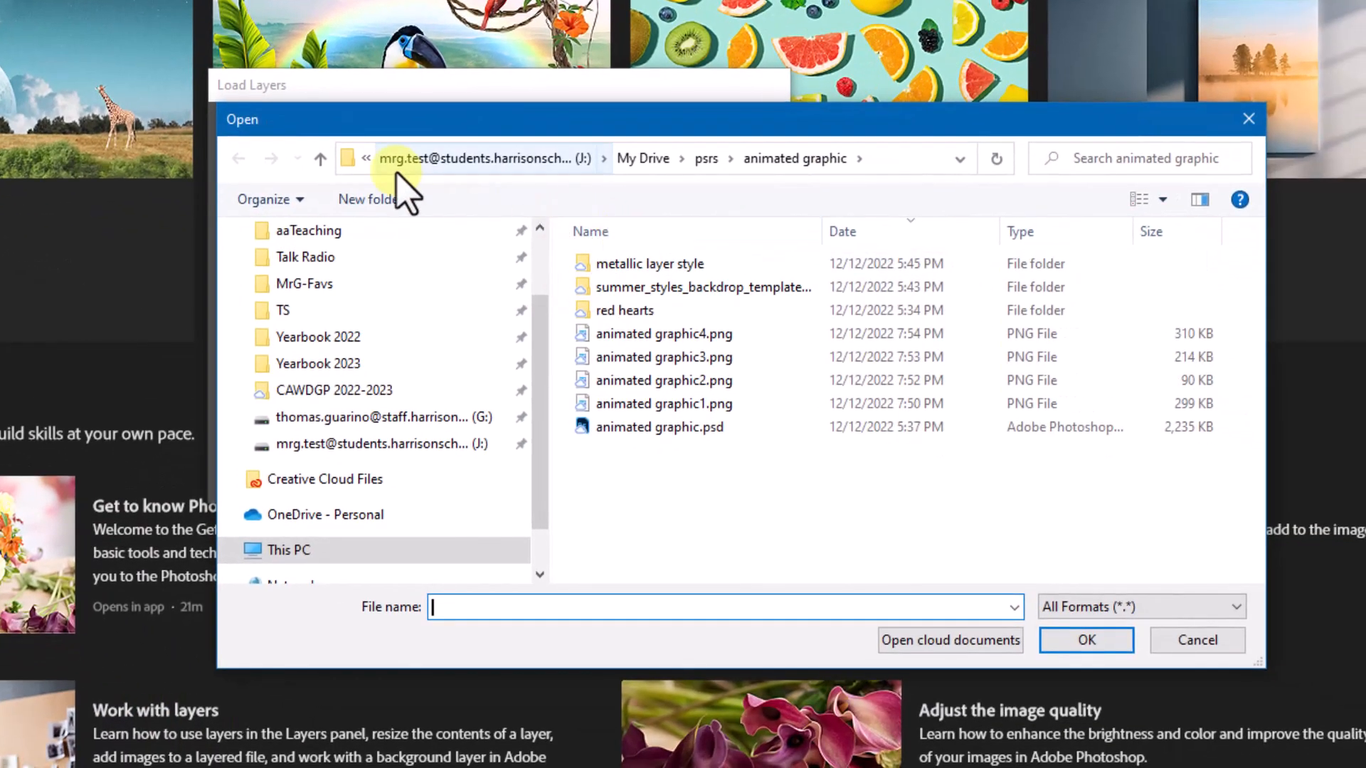
pyautogui.click(710, 404)
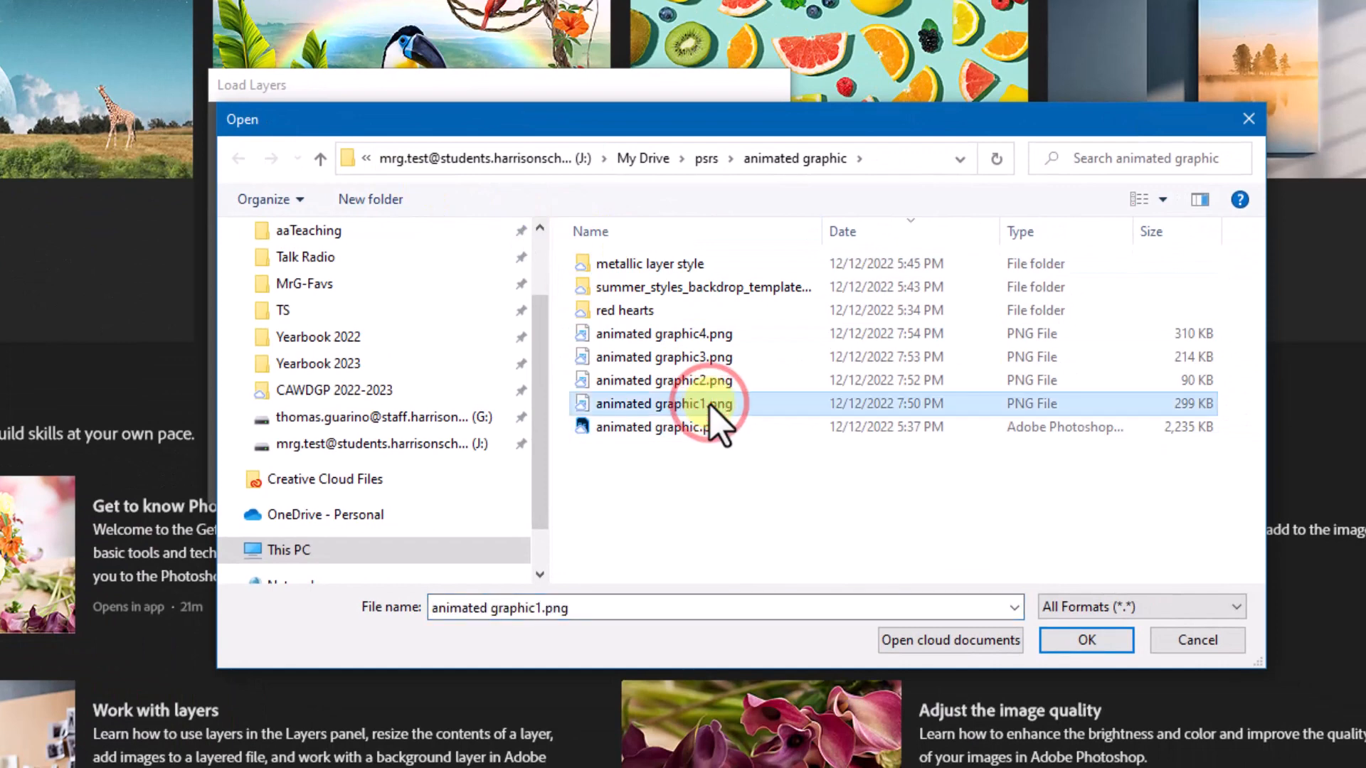
pyautogui.keyDown('shift'); pyautogui.click(711, 335); pyautogui.keyUp('shift')
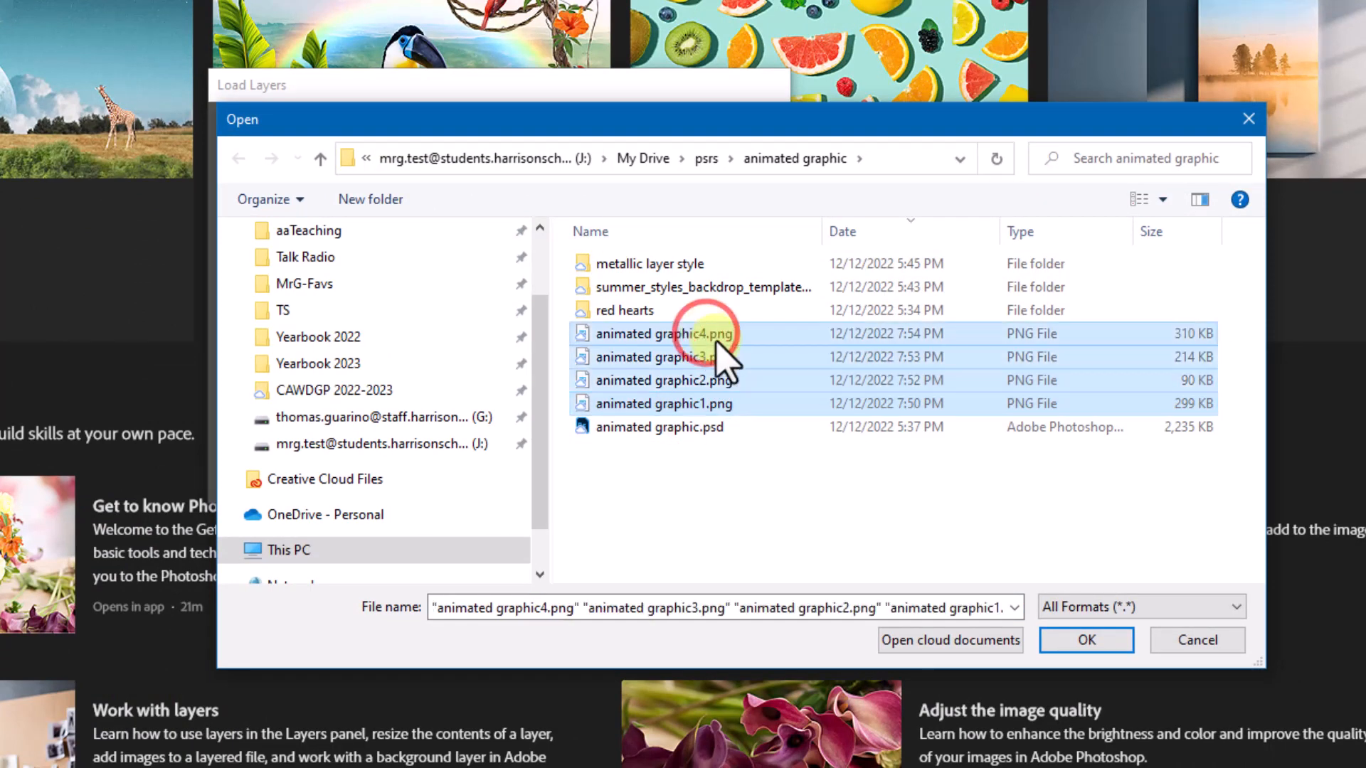
pyautogui.click(740, 403)
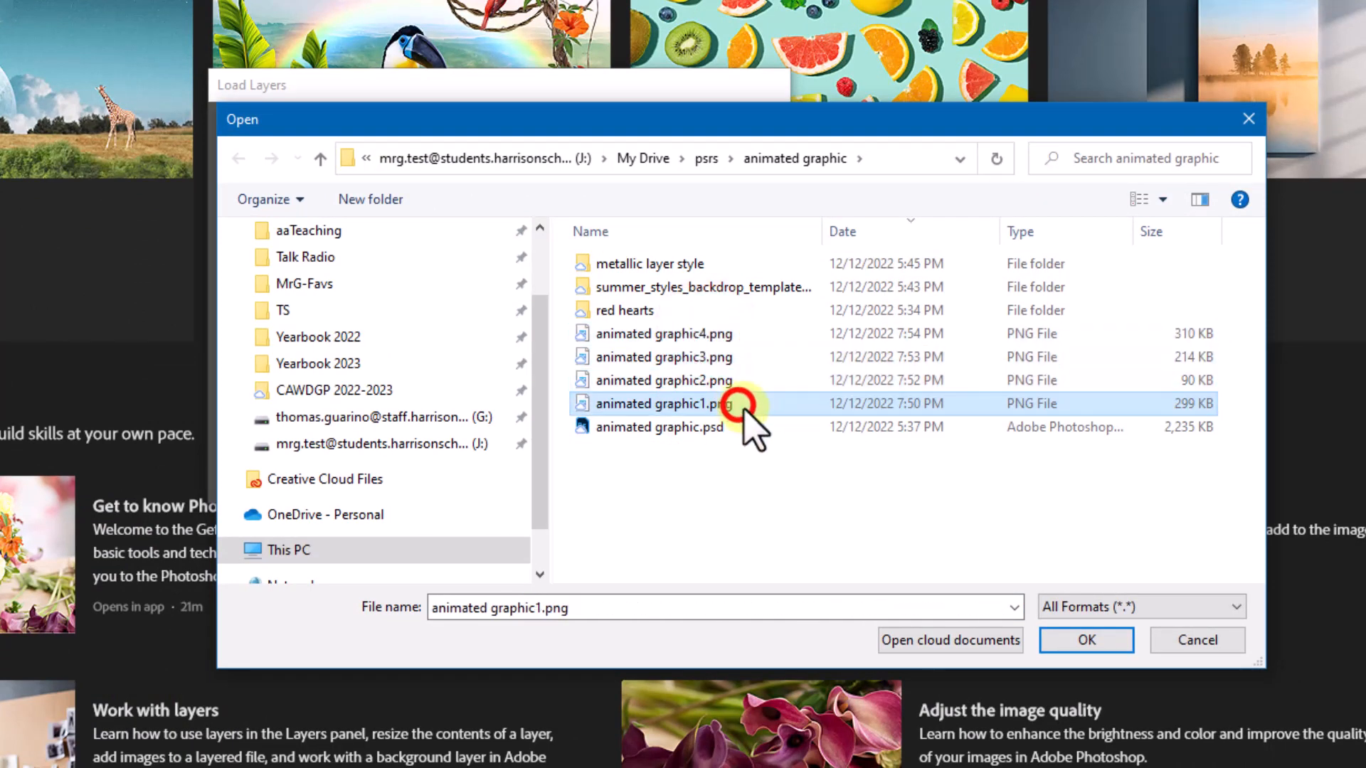
pyautogui.click(722, 334)
pyautogui.keyDown('ctrl'); pyautogui.click(726, 356); pyautogui.keyUp('ctrl')
pyautogui.keyDown('ctrl'); pyautogui.click(720, 380); pyautogui.keyUp('ctrl')
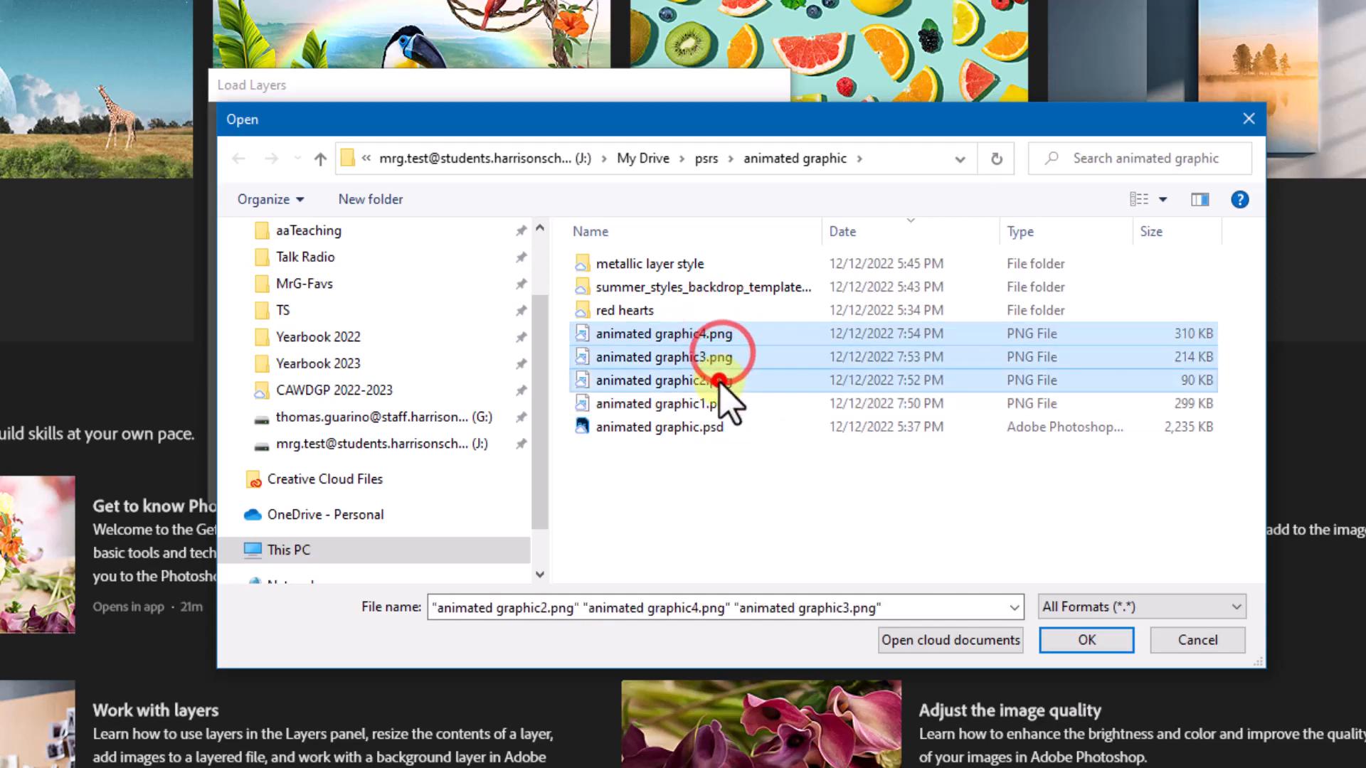
pyautogui.keyDown('ctrl'); pyautogui.click(722, 402); pyautogui.keyUp('ctrl')
pyautogui.keyDown('ctrl'); pyautogui.click(710, 359); pyautogui.keyUp('ctrl')
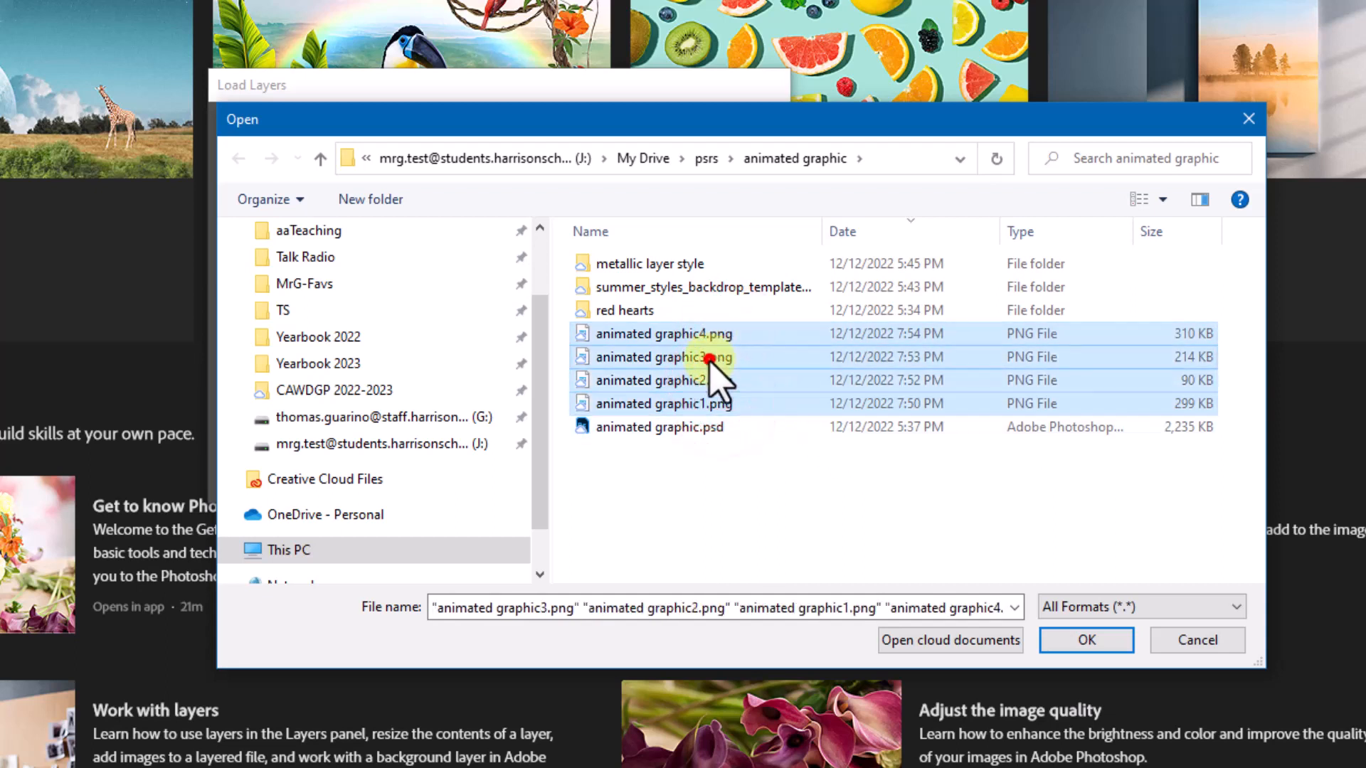
pyautogui.click(713, 336)
pyautogui.hotkey('shift', 'Down')
pyautogui.hotkey('shift', 'Down')
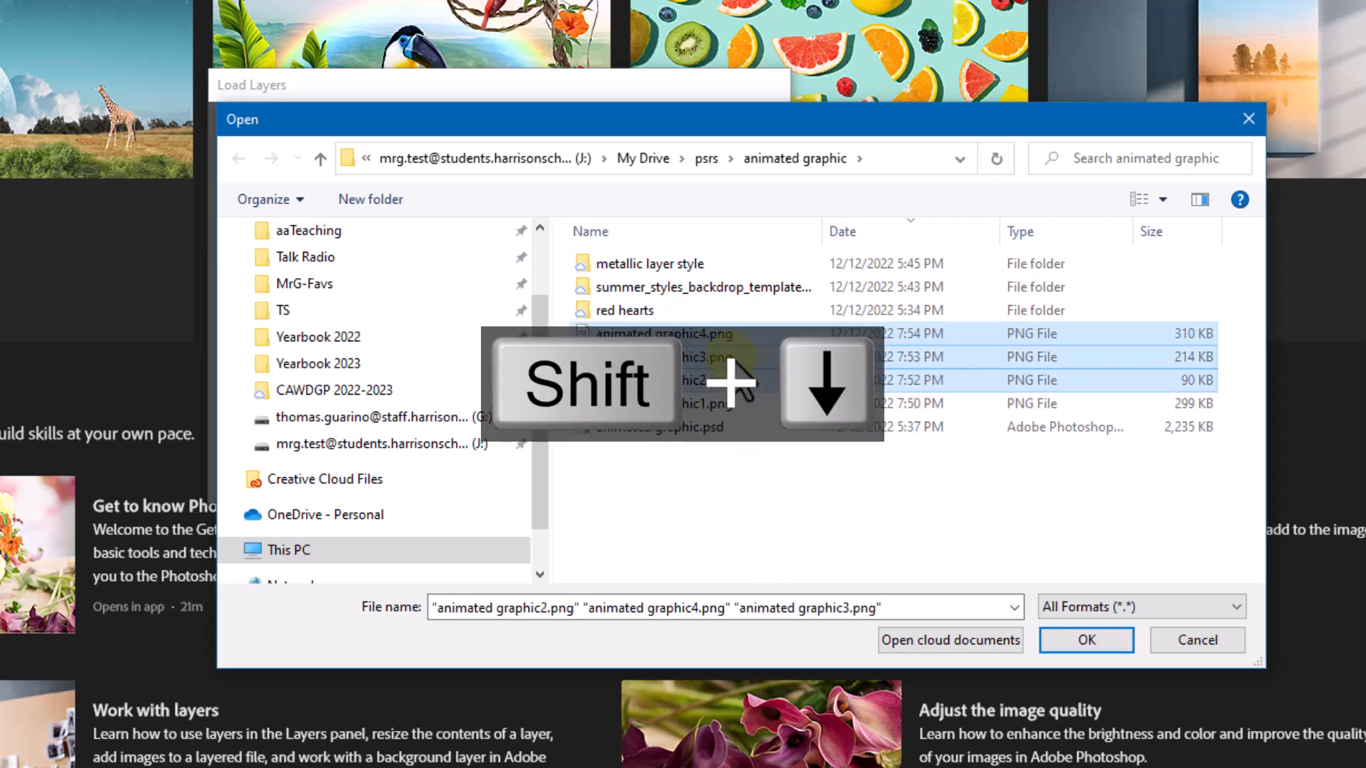
pyautogui.hotkey('shift', 'Down')
pyautogui.click(759, 479)
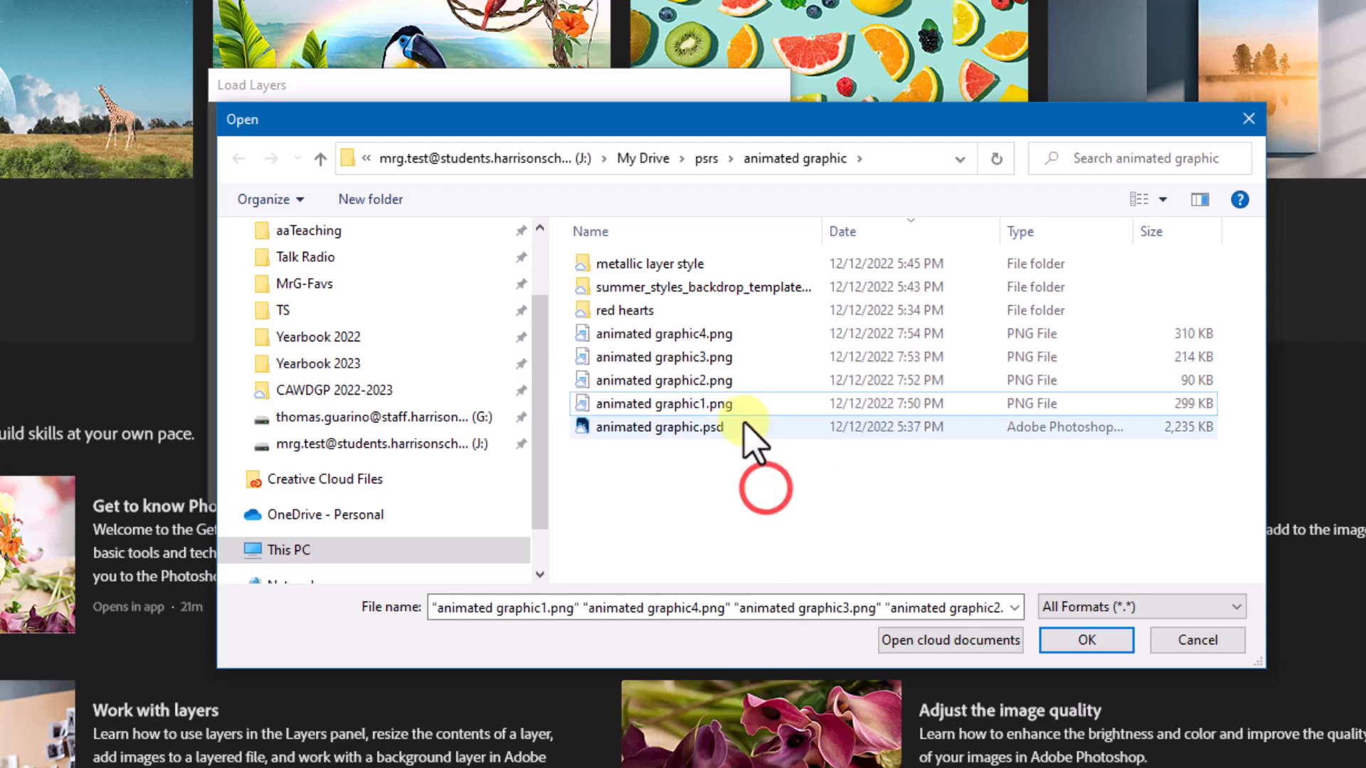
pyautogui.click(719, 402)
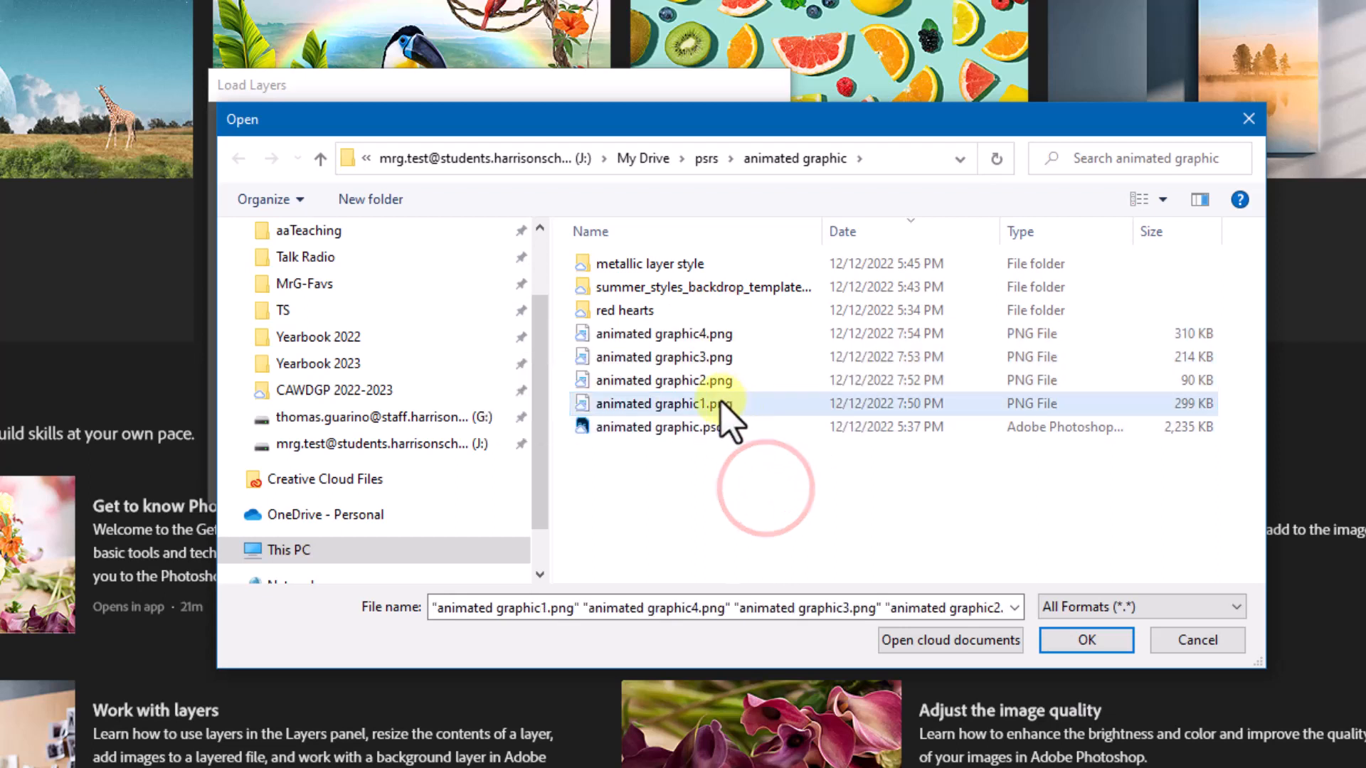
pyautogui.keyDown('ctrl'); pyautogui.click(713, 355); pyautogui.keyUp('ctrl')
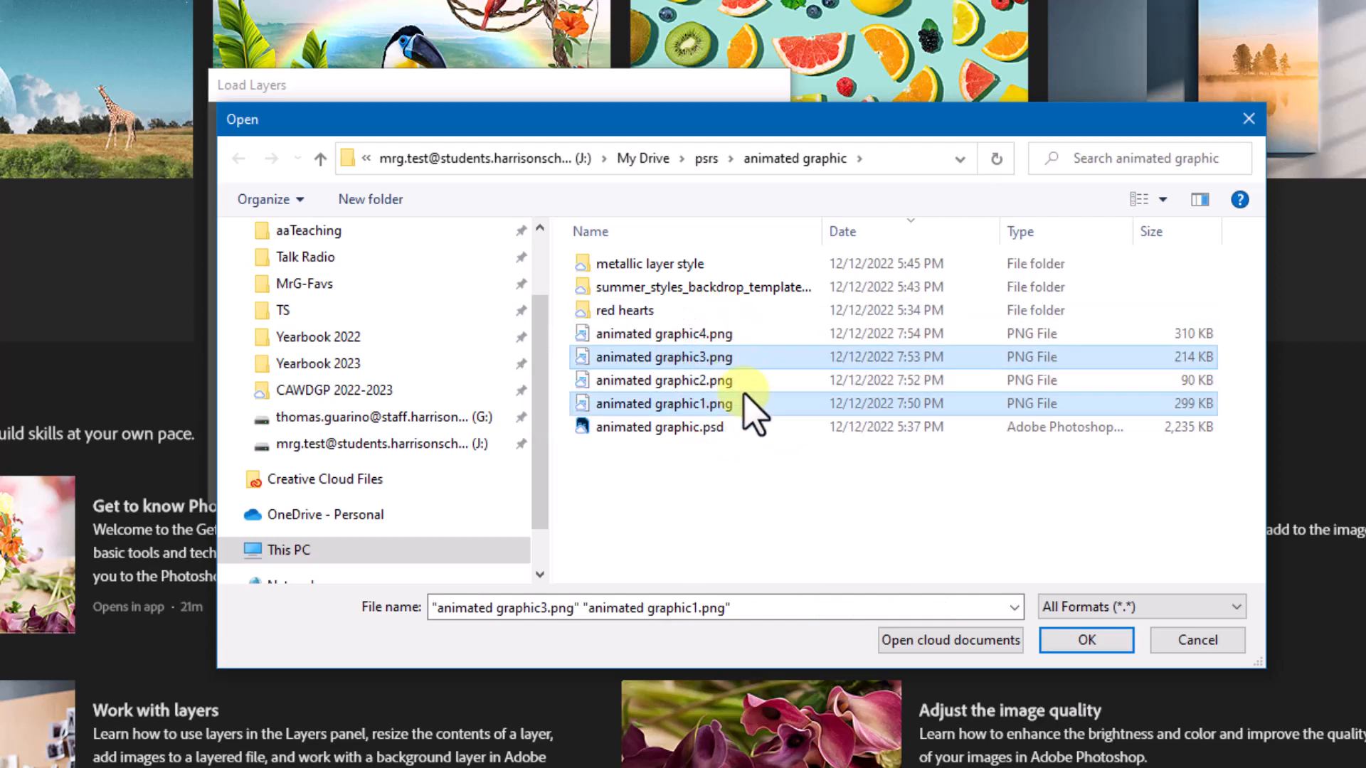
pyautogui.click(769, 467)
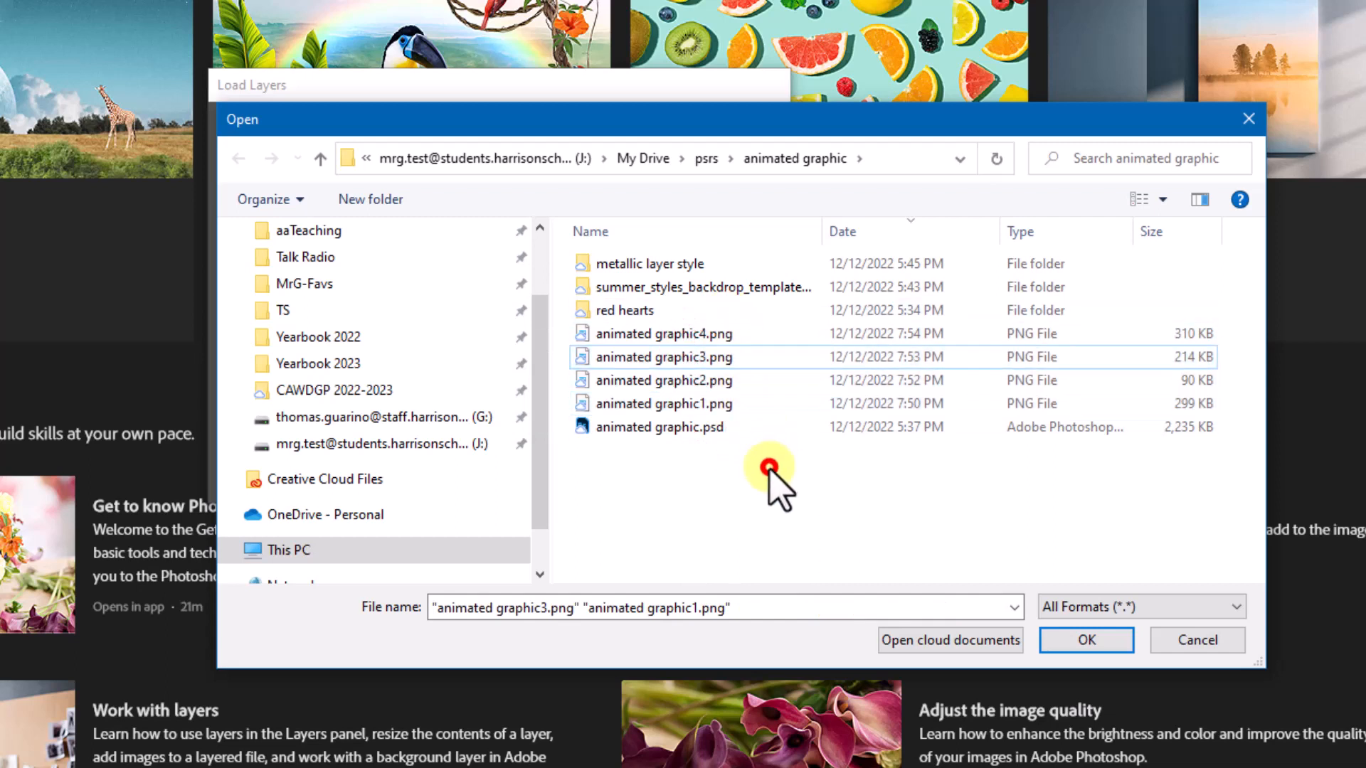
# Step: Load animated graphic1.png through animated graphic4.png as layers into one image stack
pyautogui.click(700, 335)
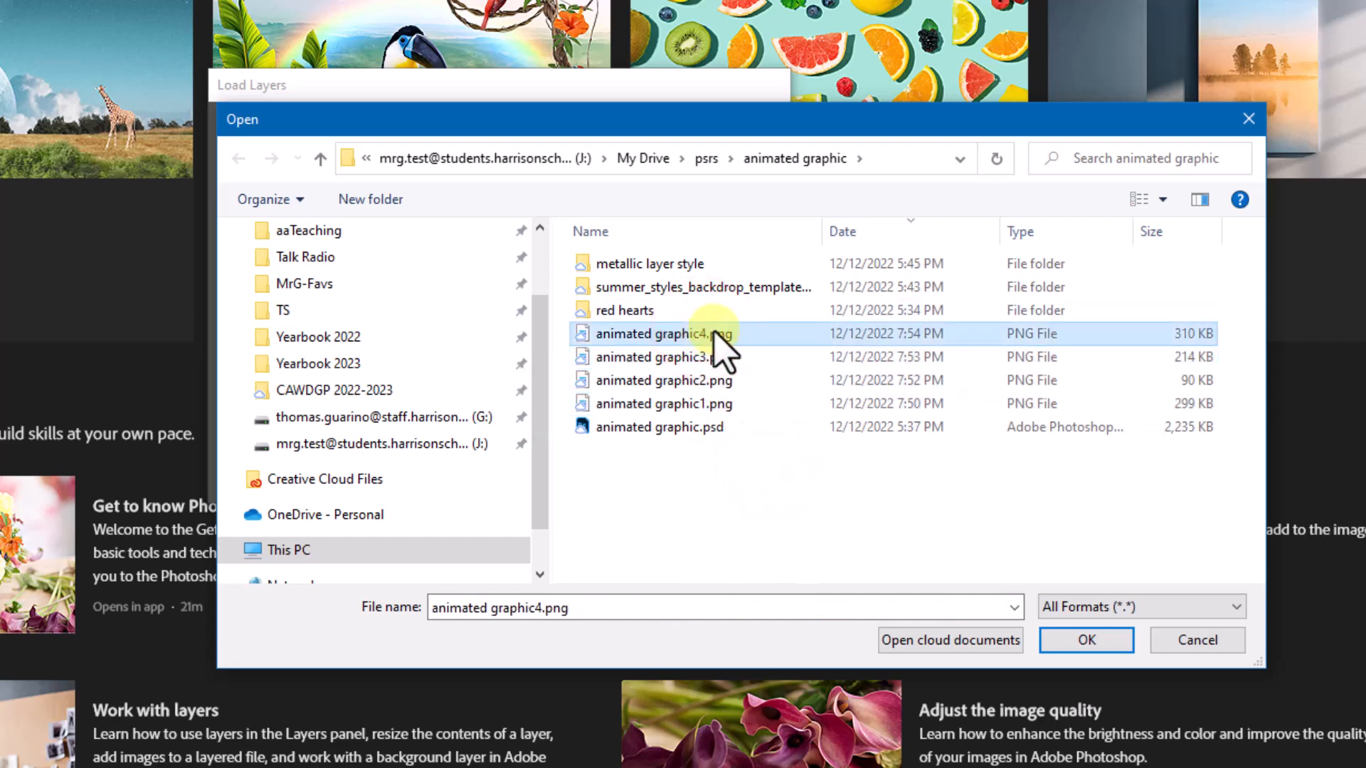
pyautogui.keyDown('shift'); pyautogui.click(705, 404); pyautogui.keyUp('shift')
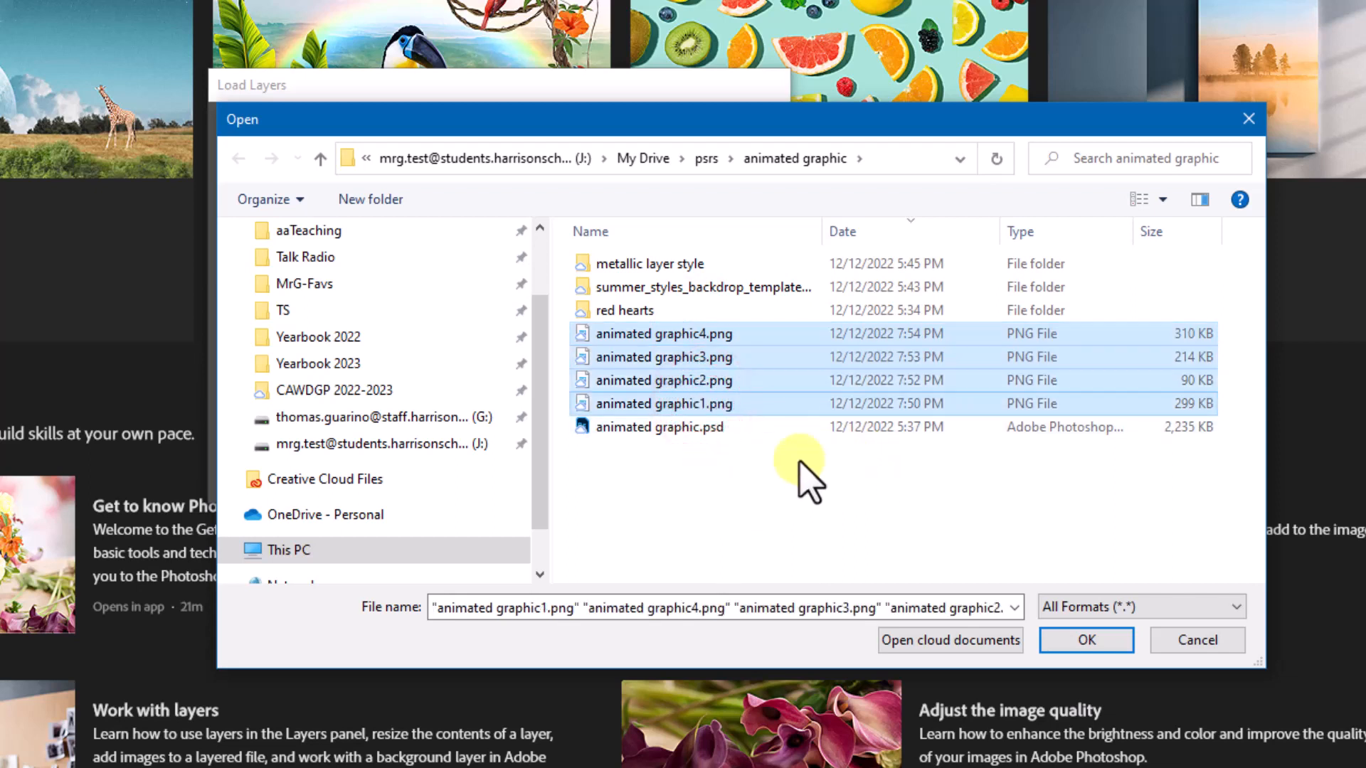
pyautogui.click(1086, 640)
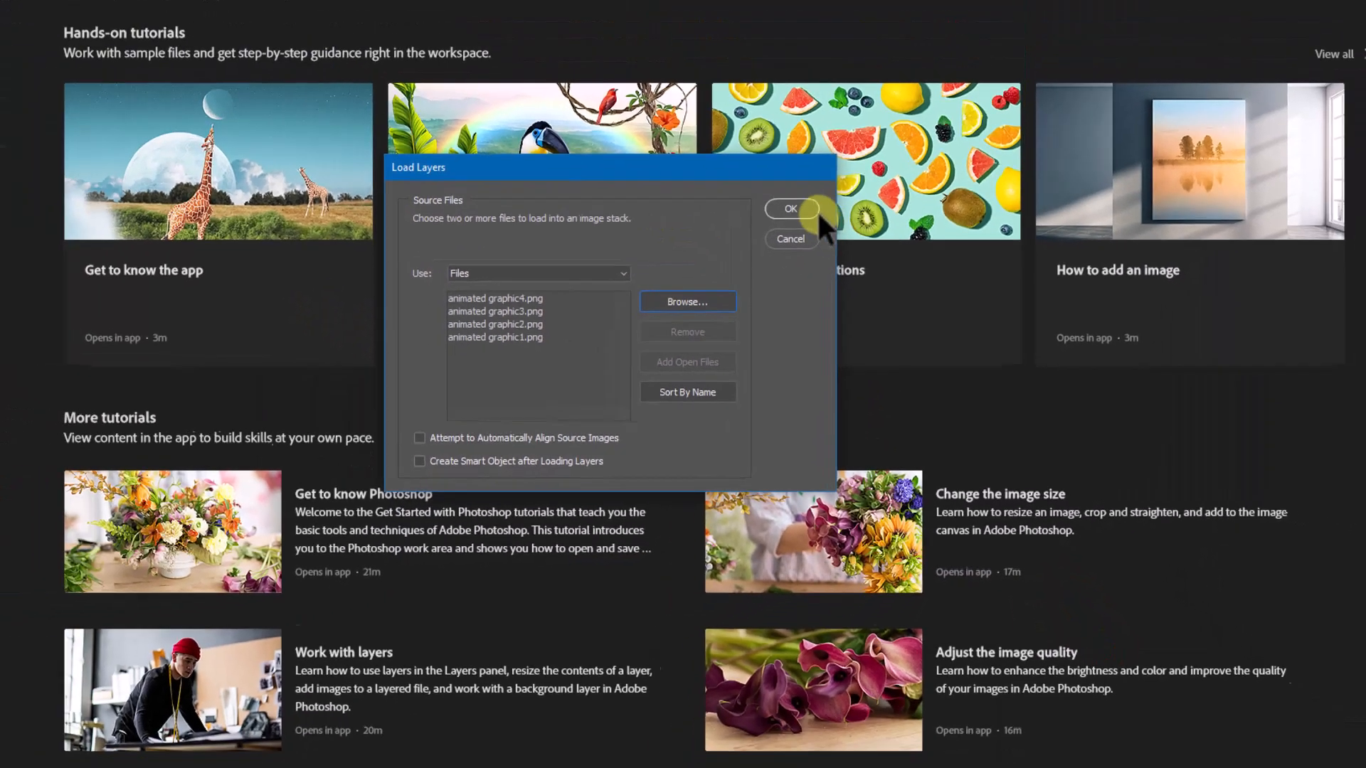
pyautogui.click(817, 210)
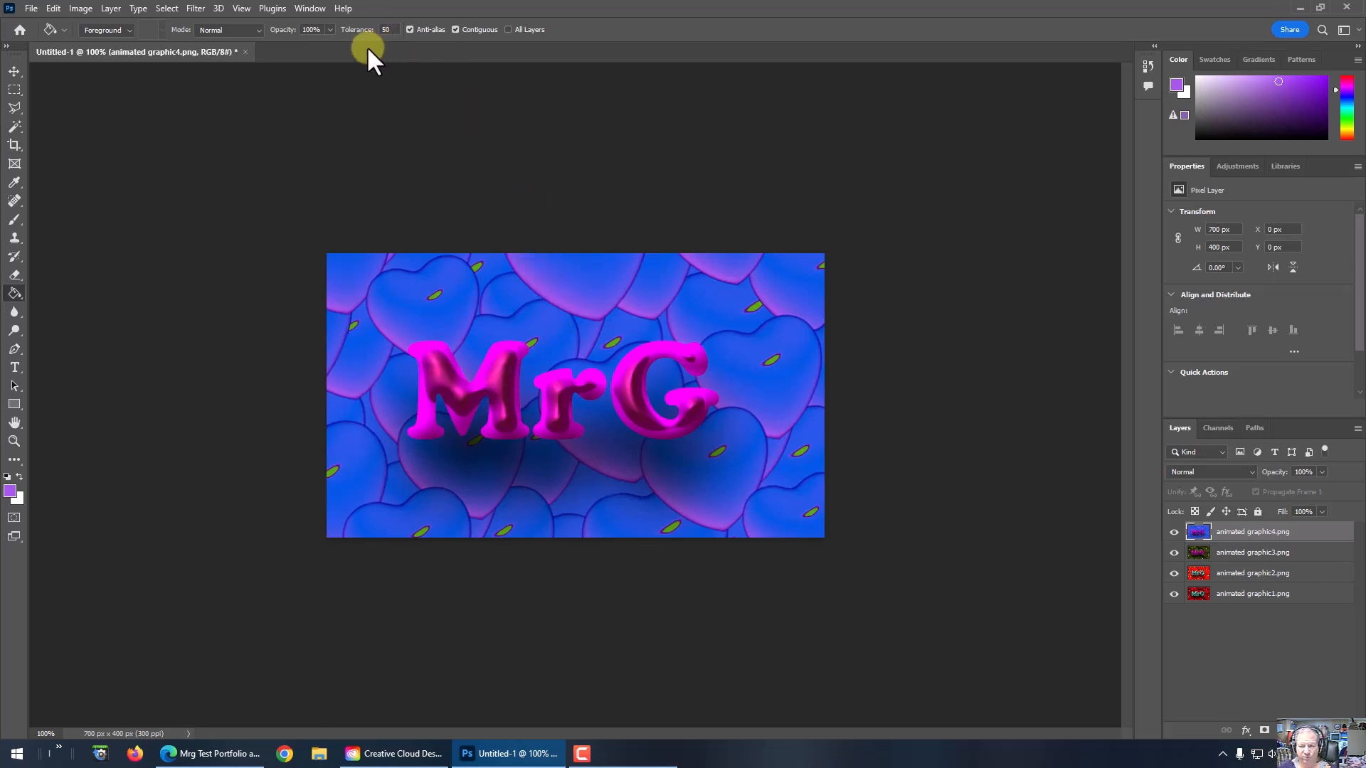
# Step: Show the Timeline below the canvas and adjust its height
pyautogui.click(321, 7)
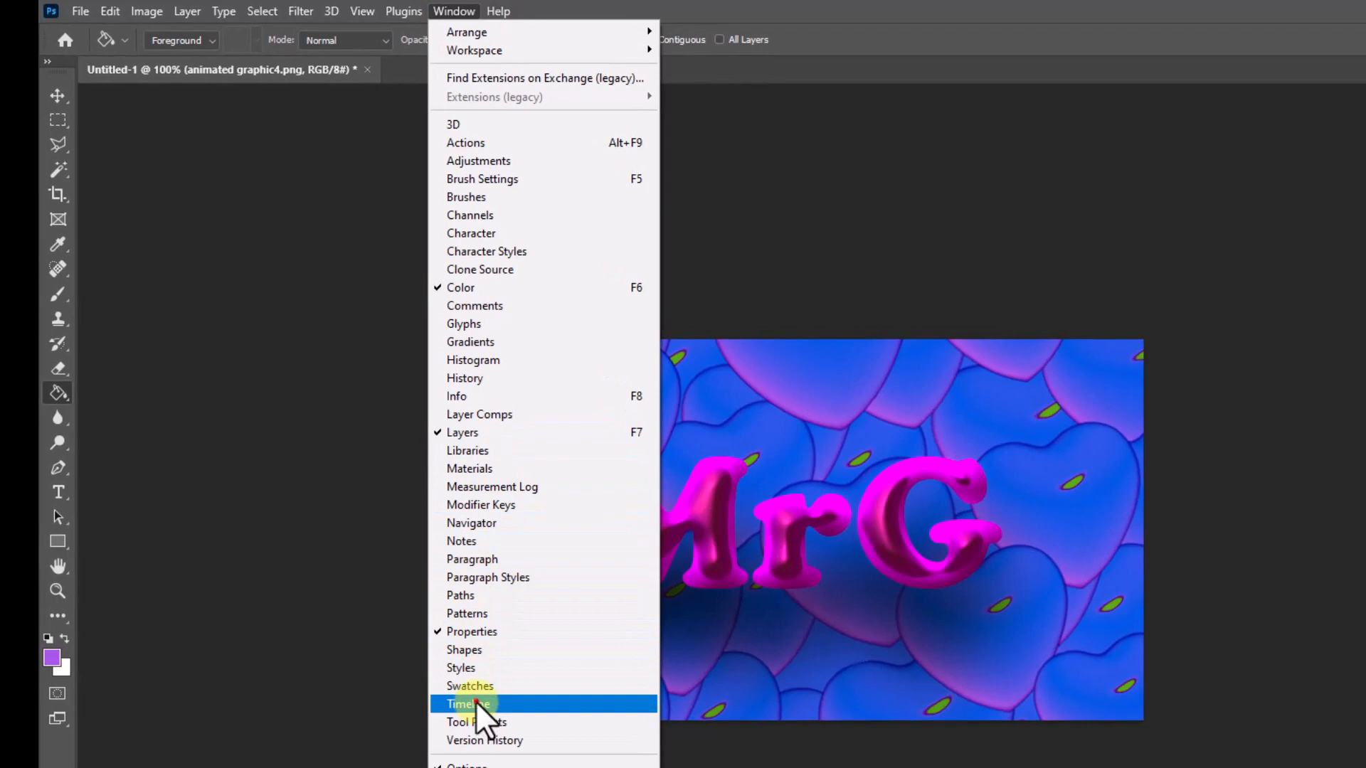
pyautogui.click(470, 704)
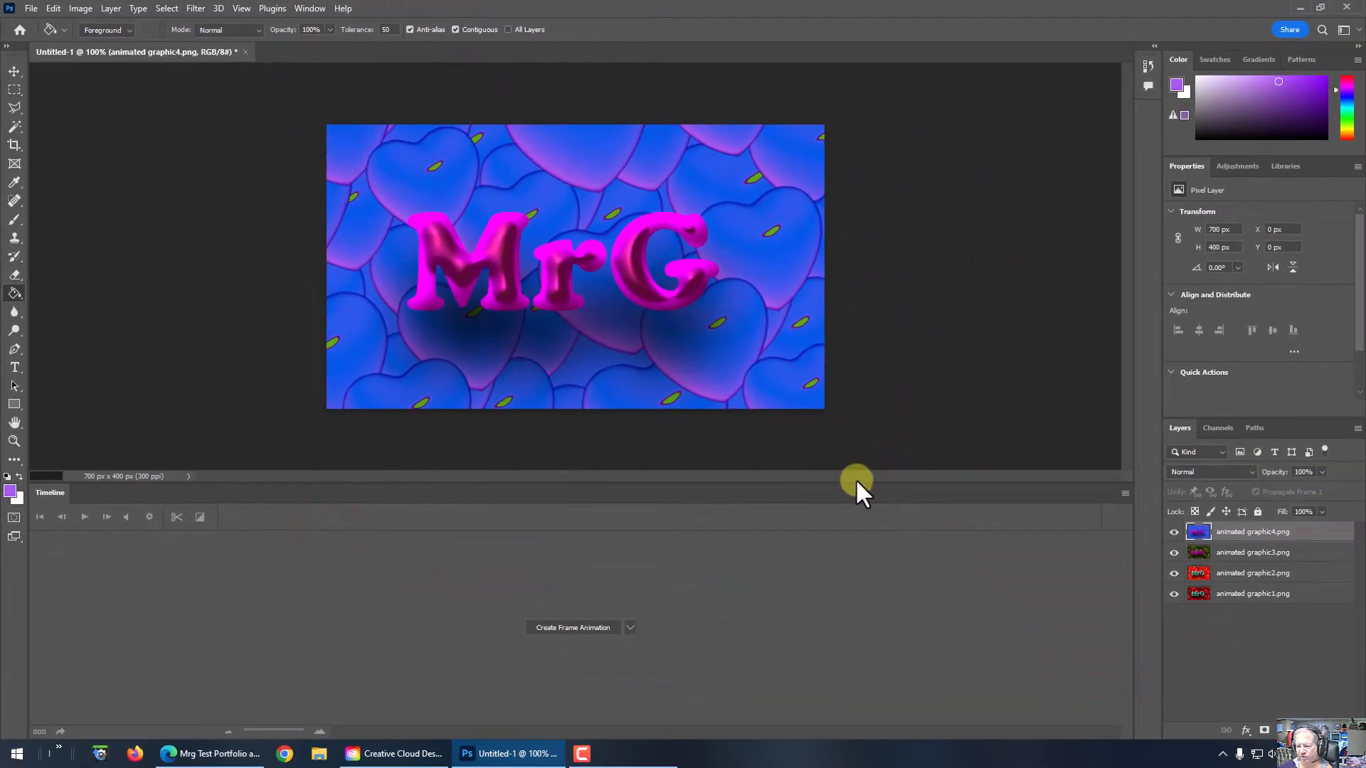
pyautogui.moveTo(857, 483); pyautogui.dragTo(855, 511)
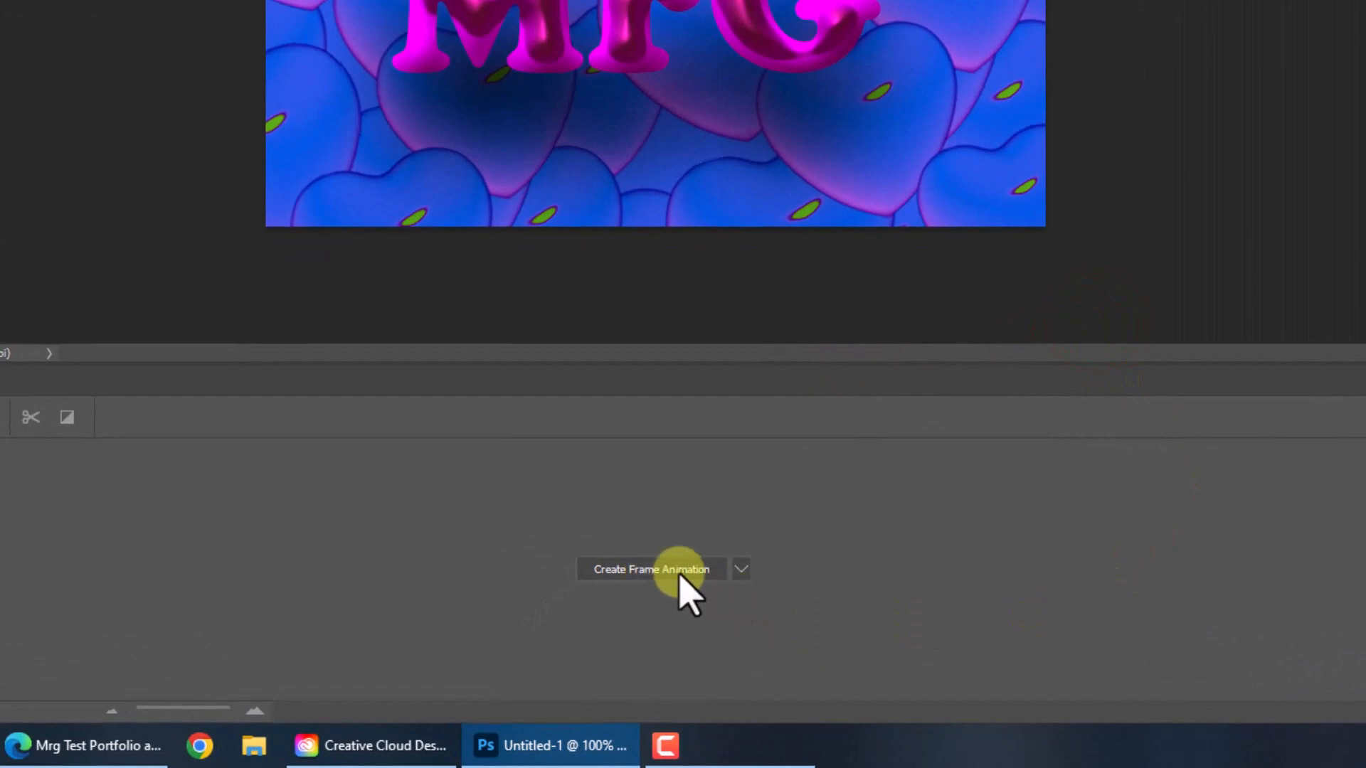
pyautogui.click(740, 569)
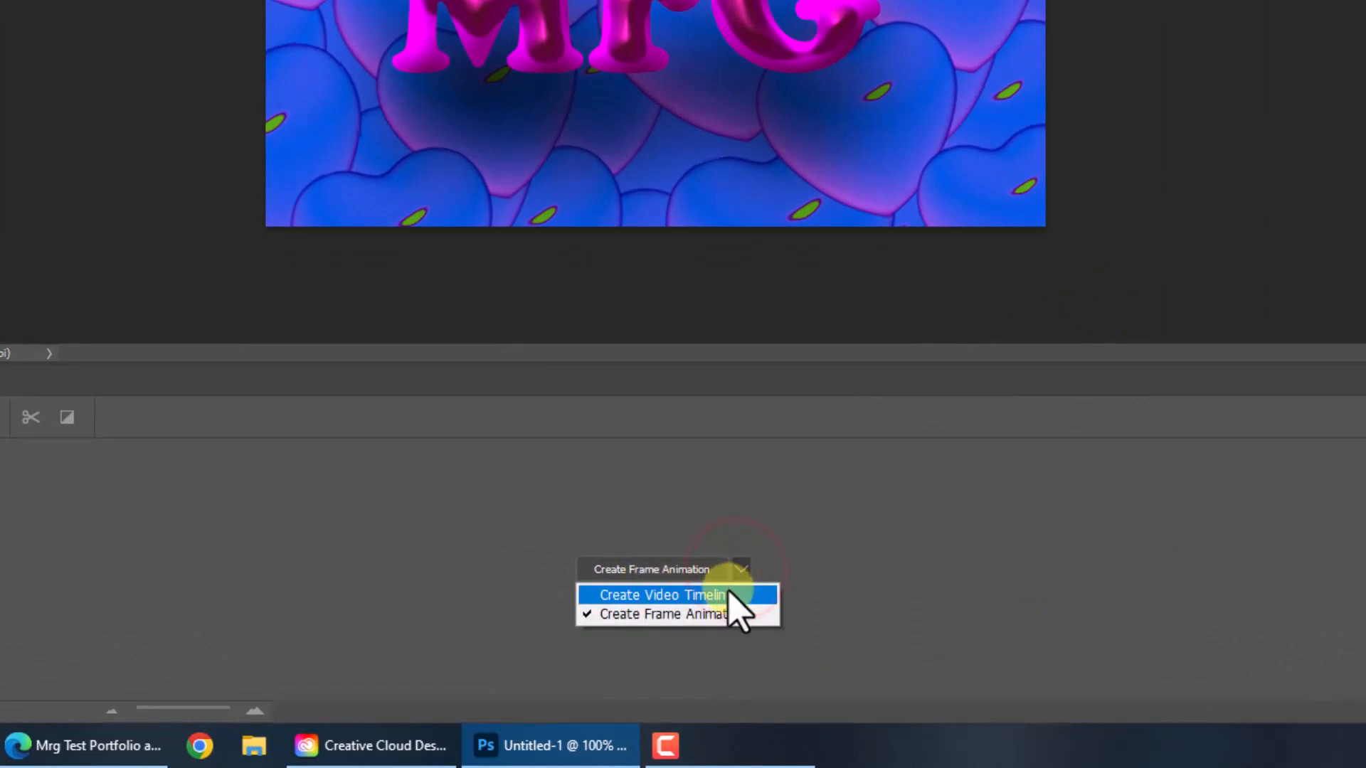
pyautogui.click(727, 591)
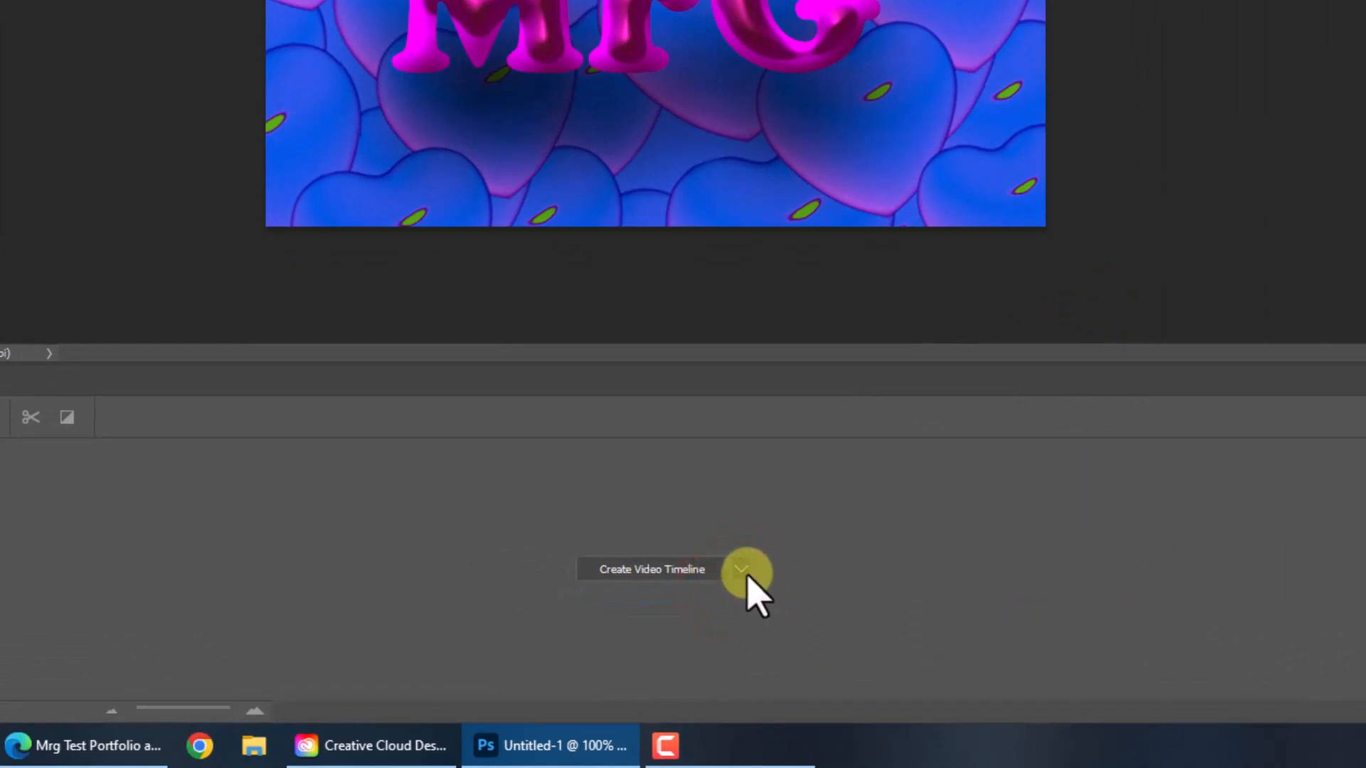
pyautogui.click(744, 574)
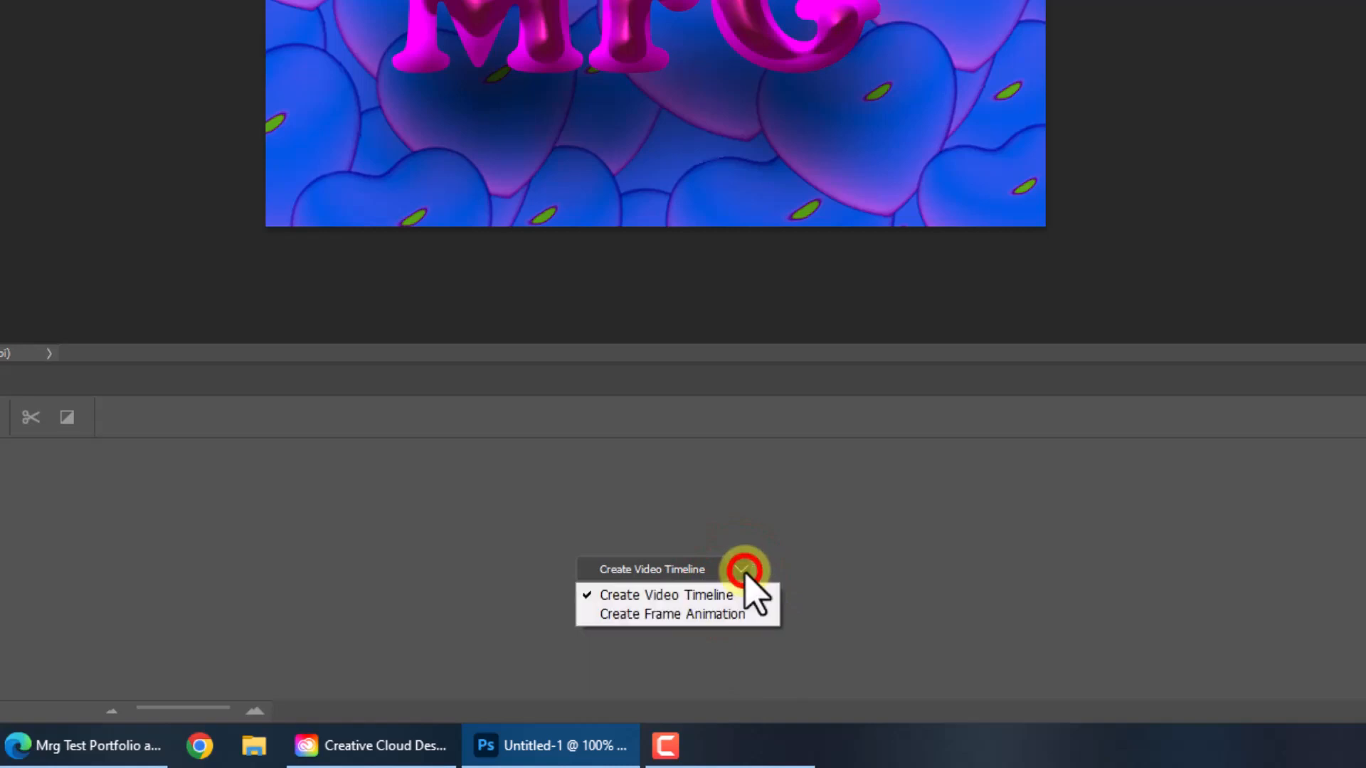
pyautogui.click(718, 614)
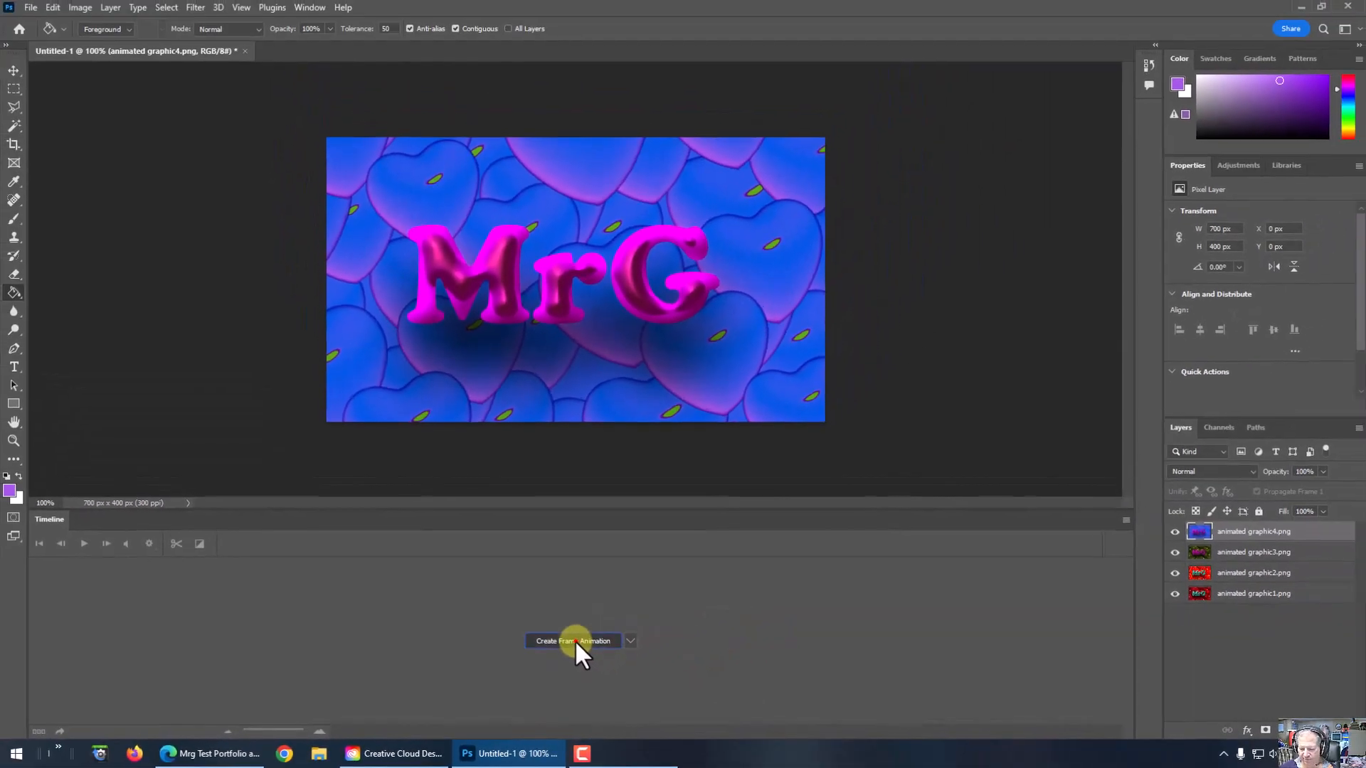
# Step: Create a frame animation with frames made from the layers, and preview its playback
pyautogui.click(575, 640)
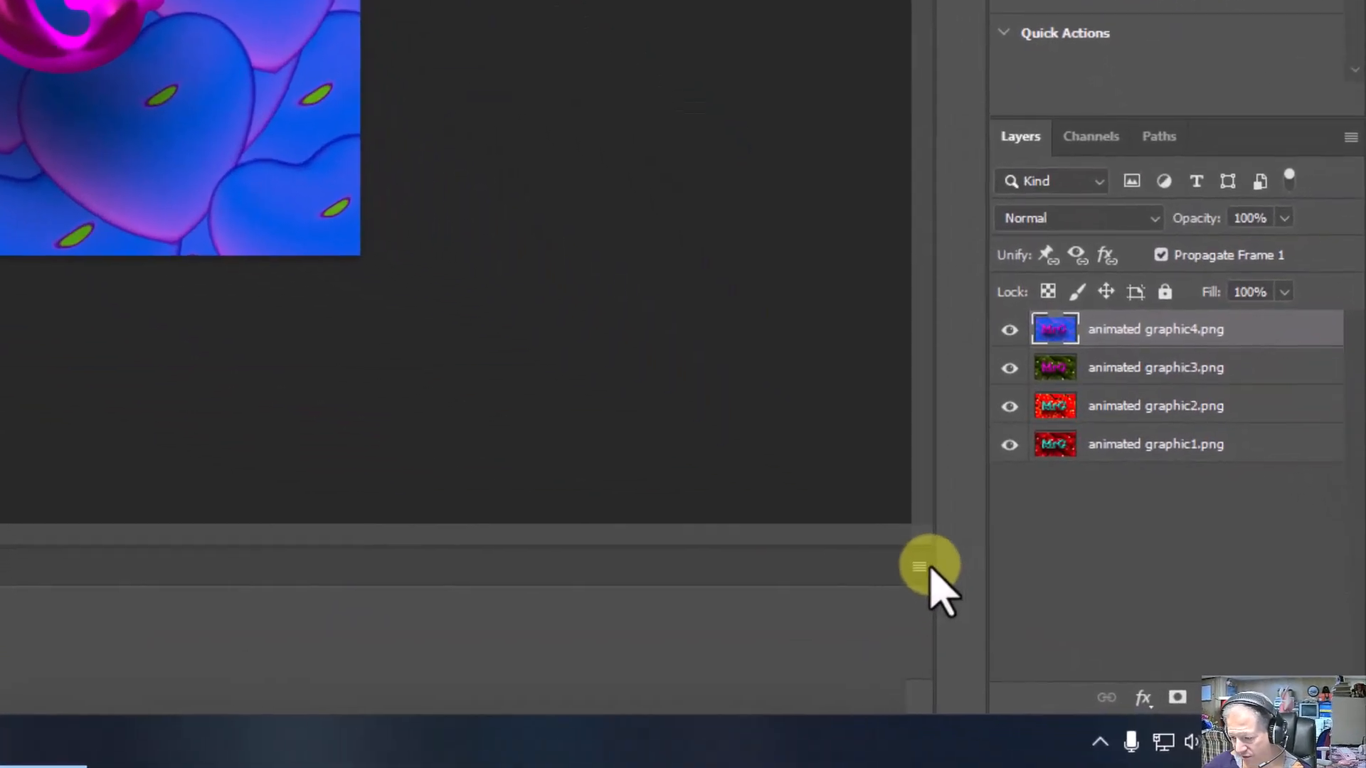
pyautogui.click(917, 567)
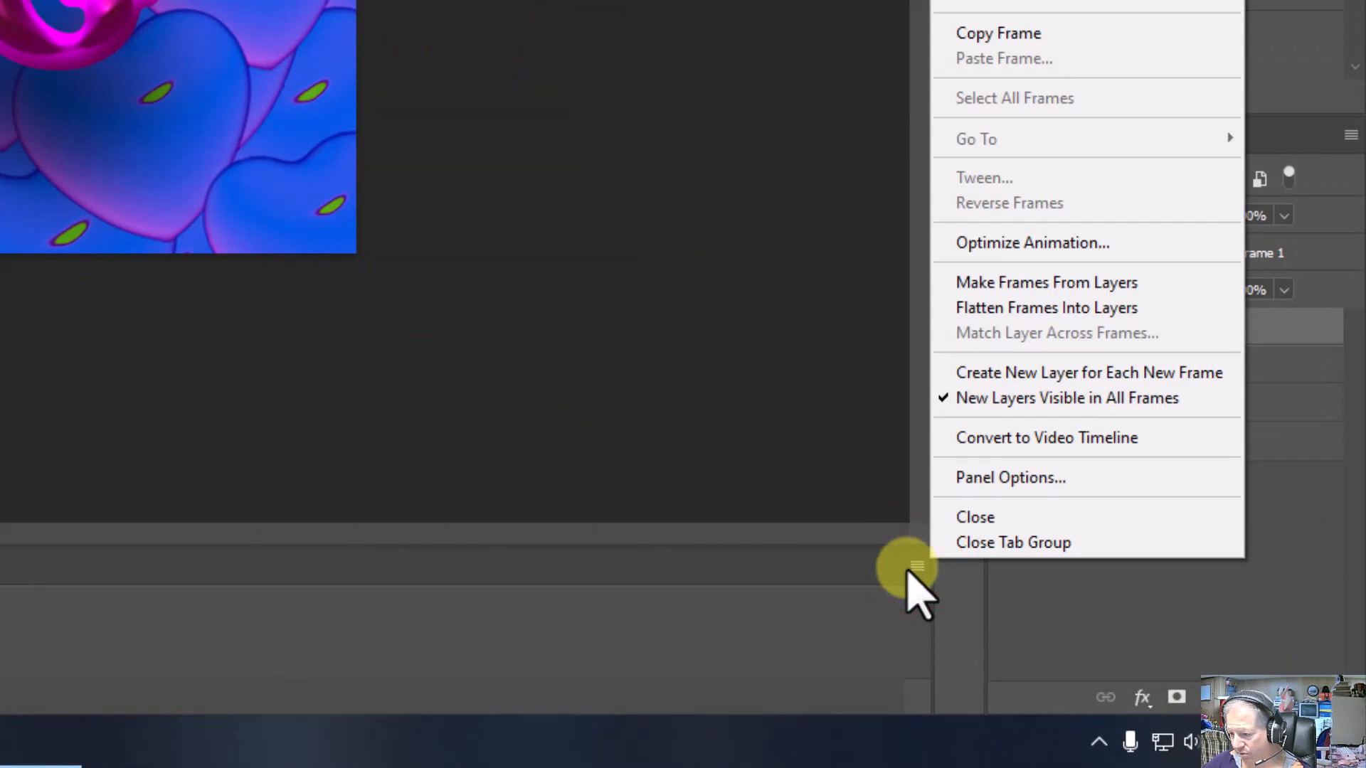
pyautogui.click(1058, 284)
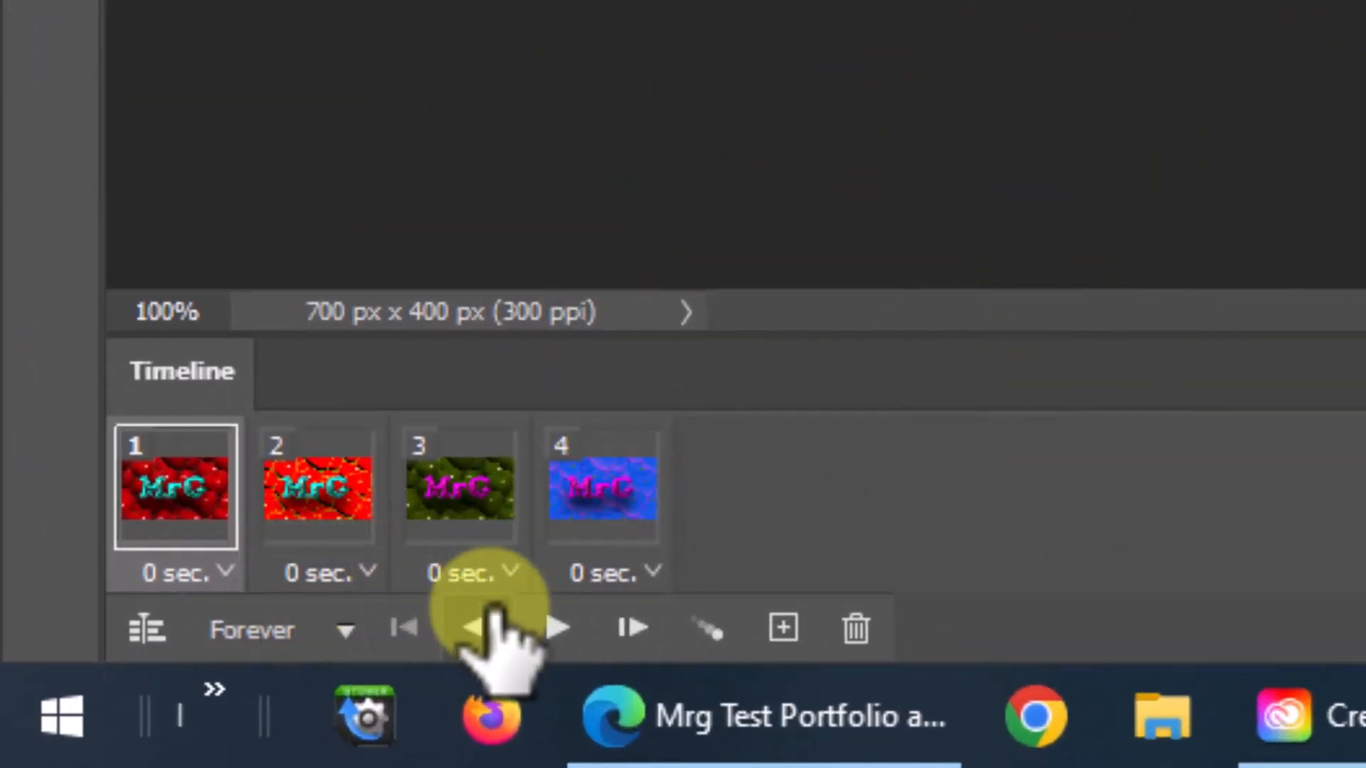
pyautogui.click(557, 627)
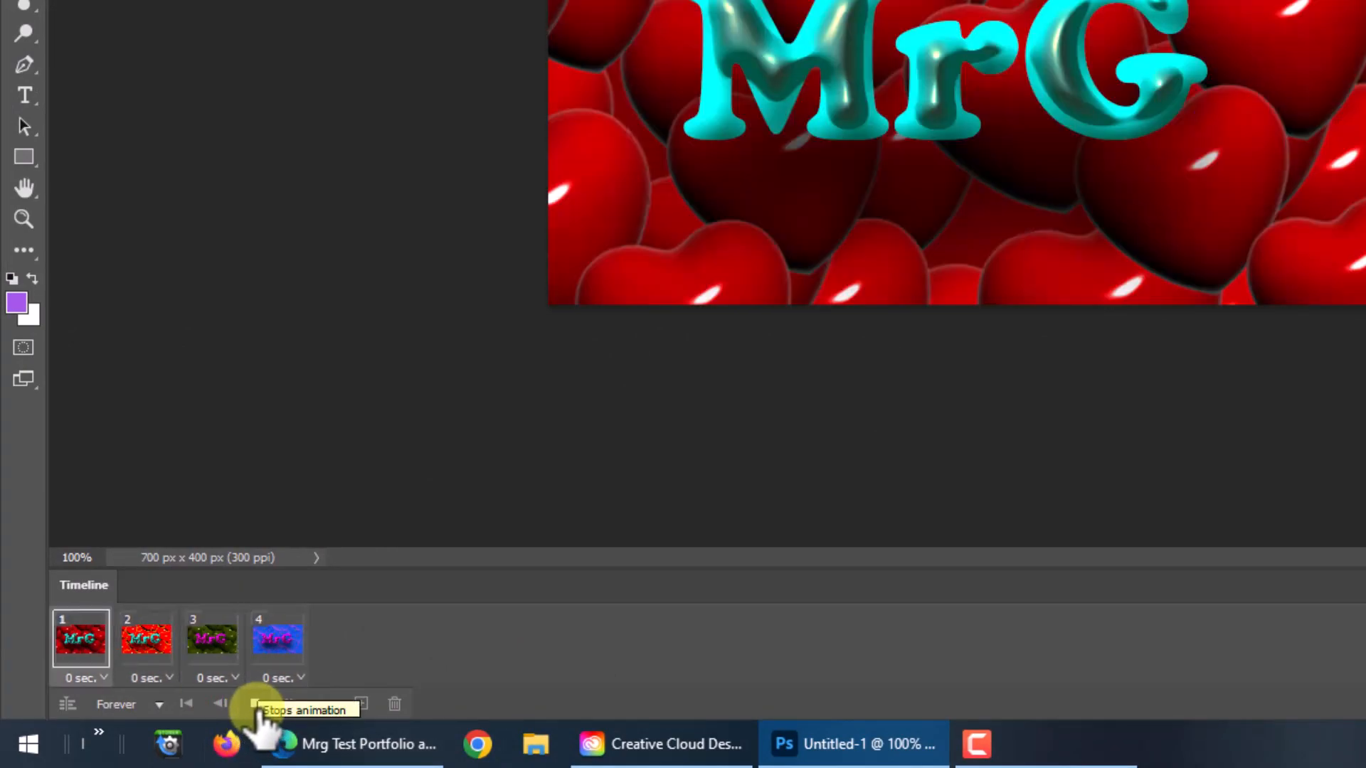
pyautogui.click(255, 705)
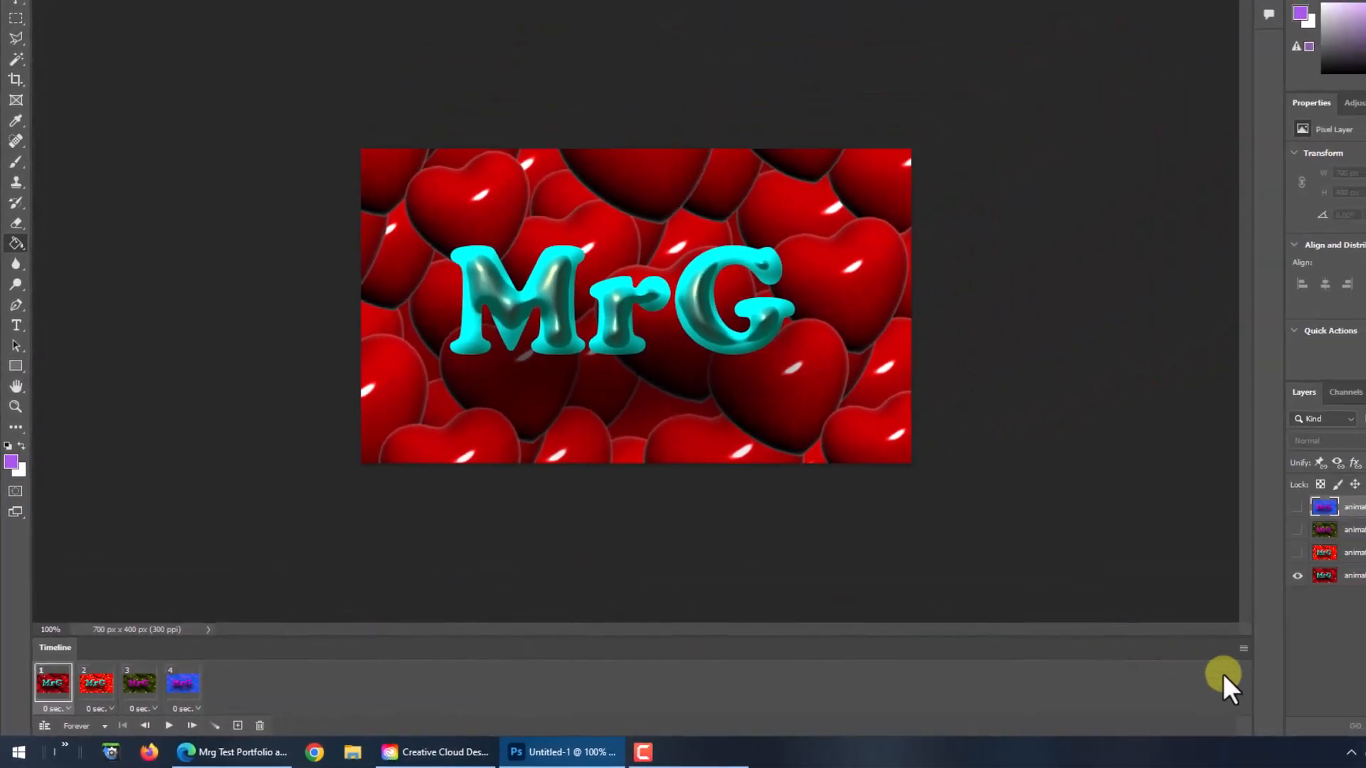
# Step: Select all four animation frames and set their delay to 1.0 second
pyautogui.click(1242, 648)
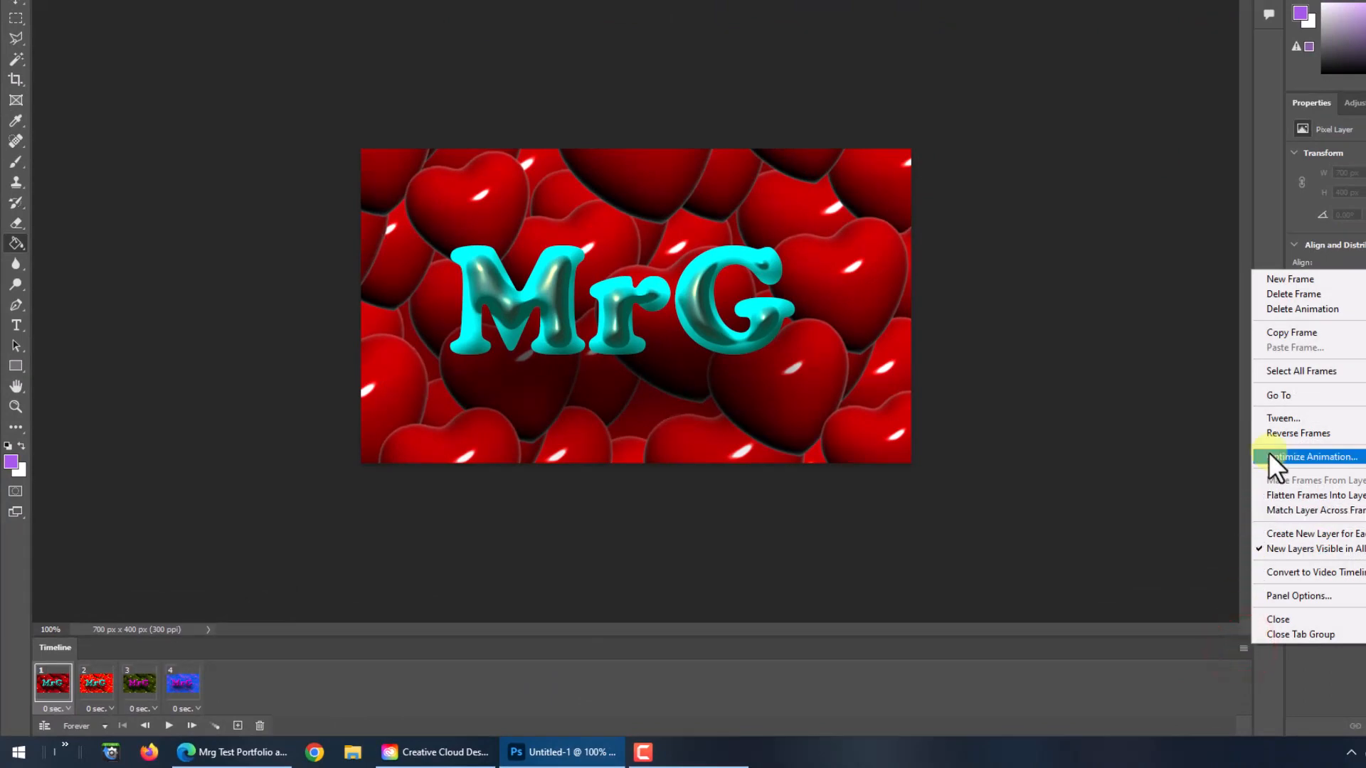
pyautogui.click(1279, 371)
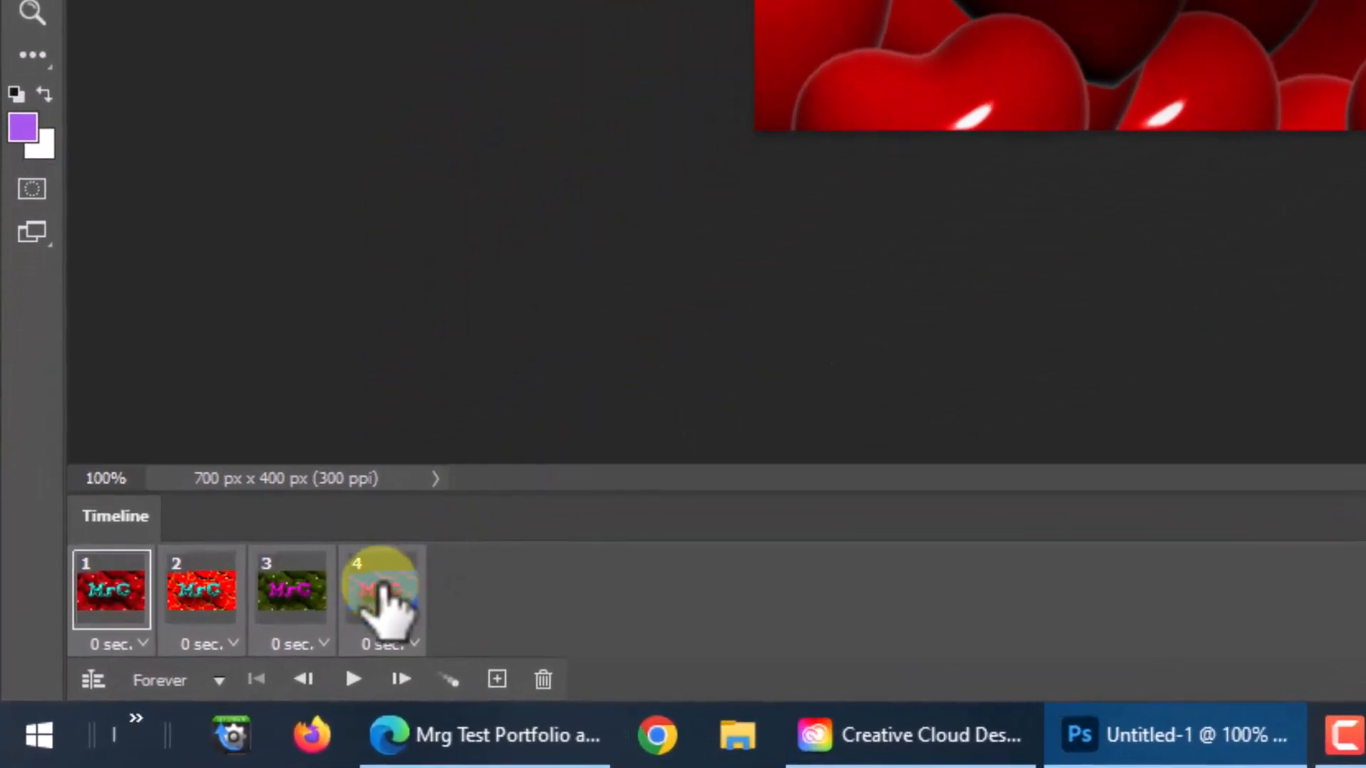
pyautogui.click(324, 640)
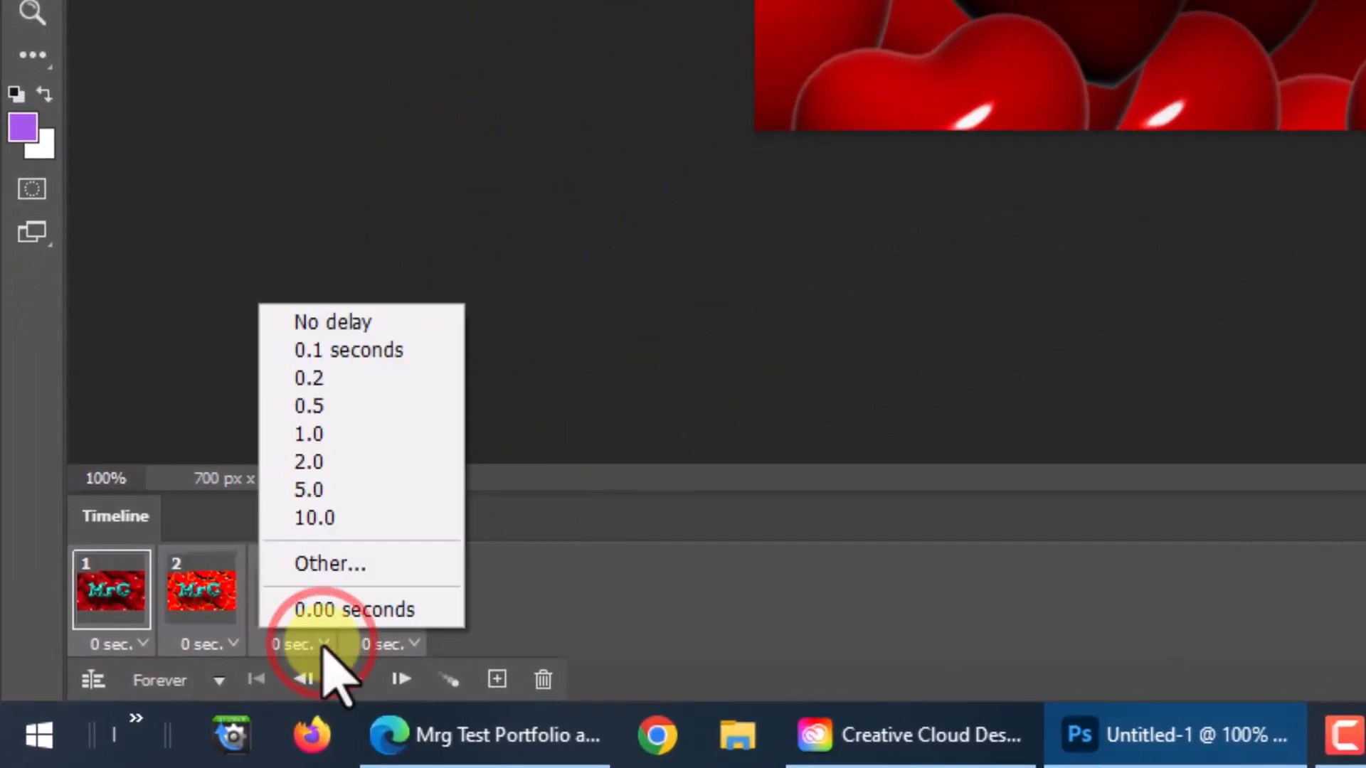
pyautogui.click(318, 434)
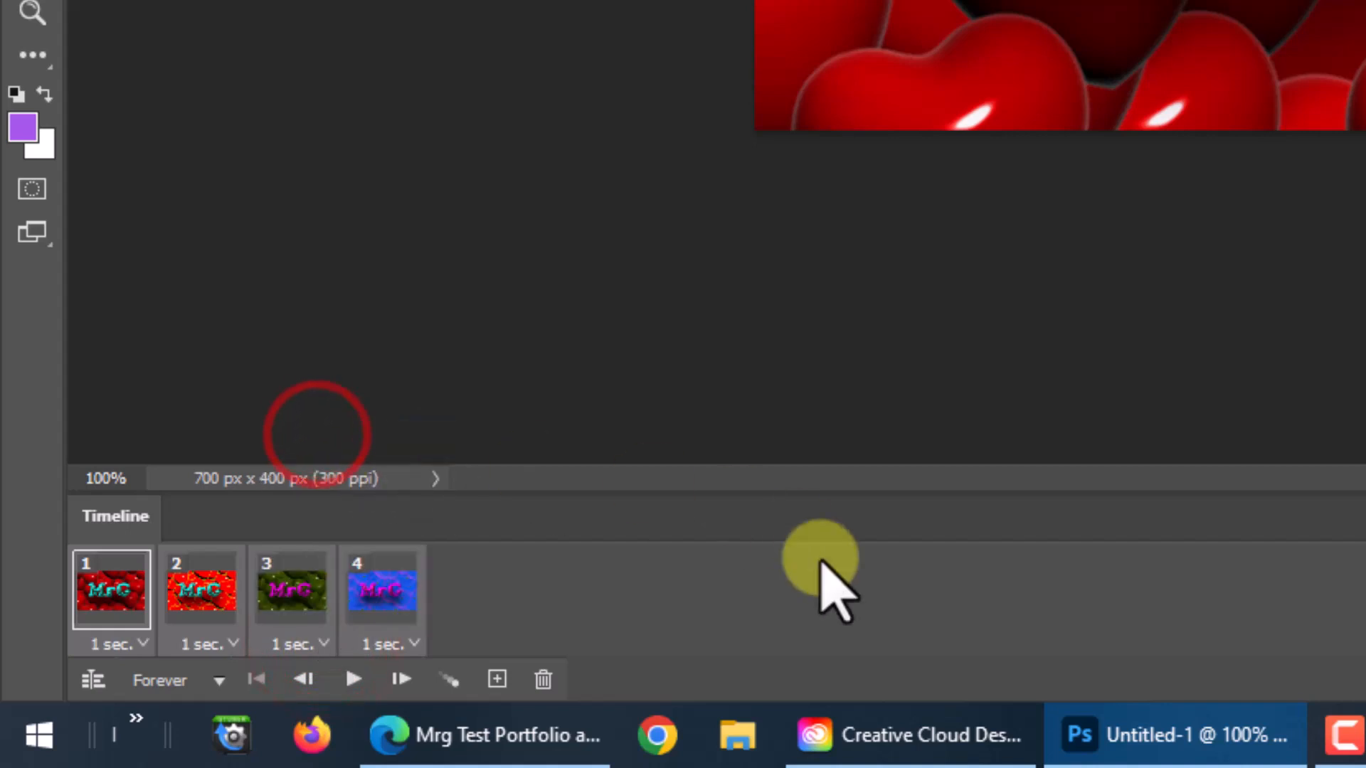
# Step: Set the delay of only the fourth frame, the blue one, to 2.0 seconds
pyautogui.click(385, 573)
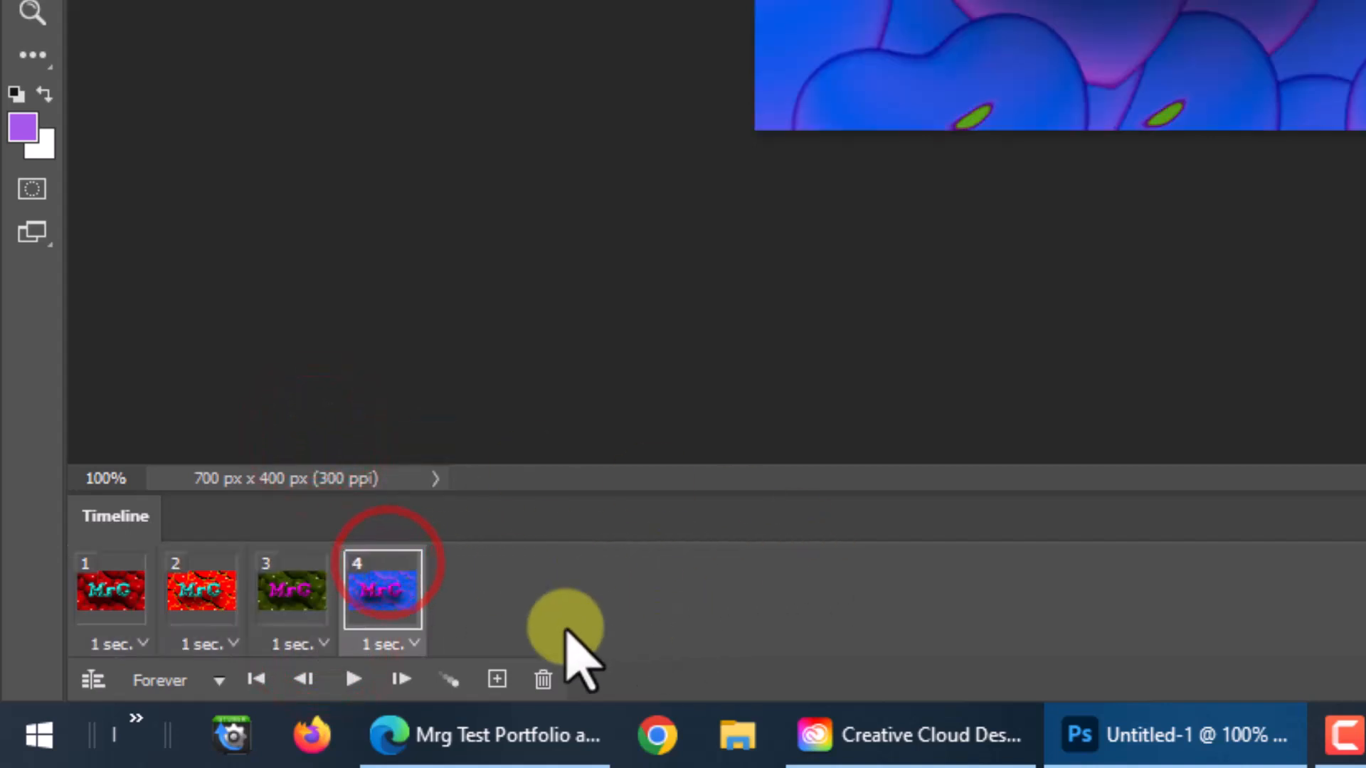
pyautogui.click(416, 644)
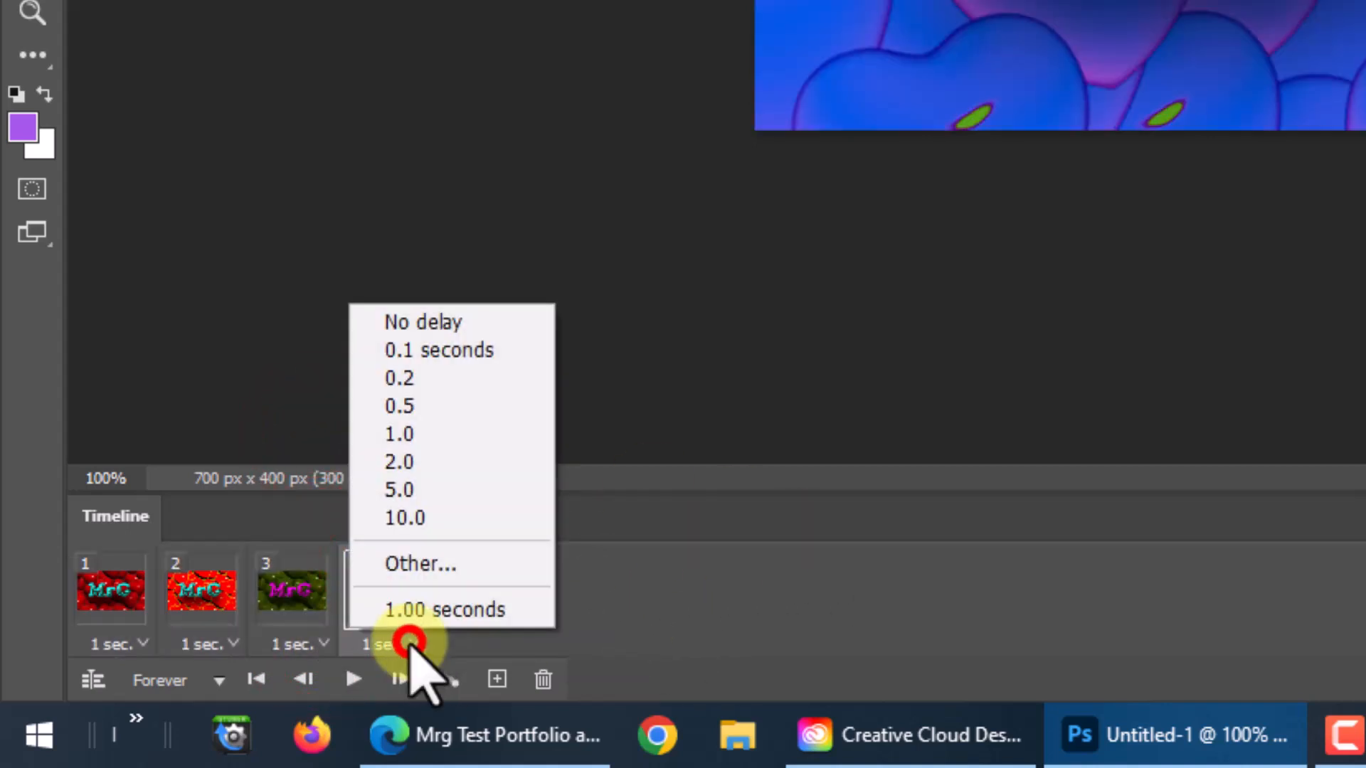
pyautogui.click(418, 464)
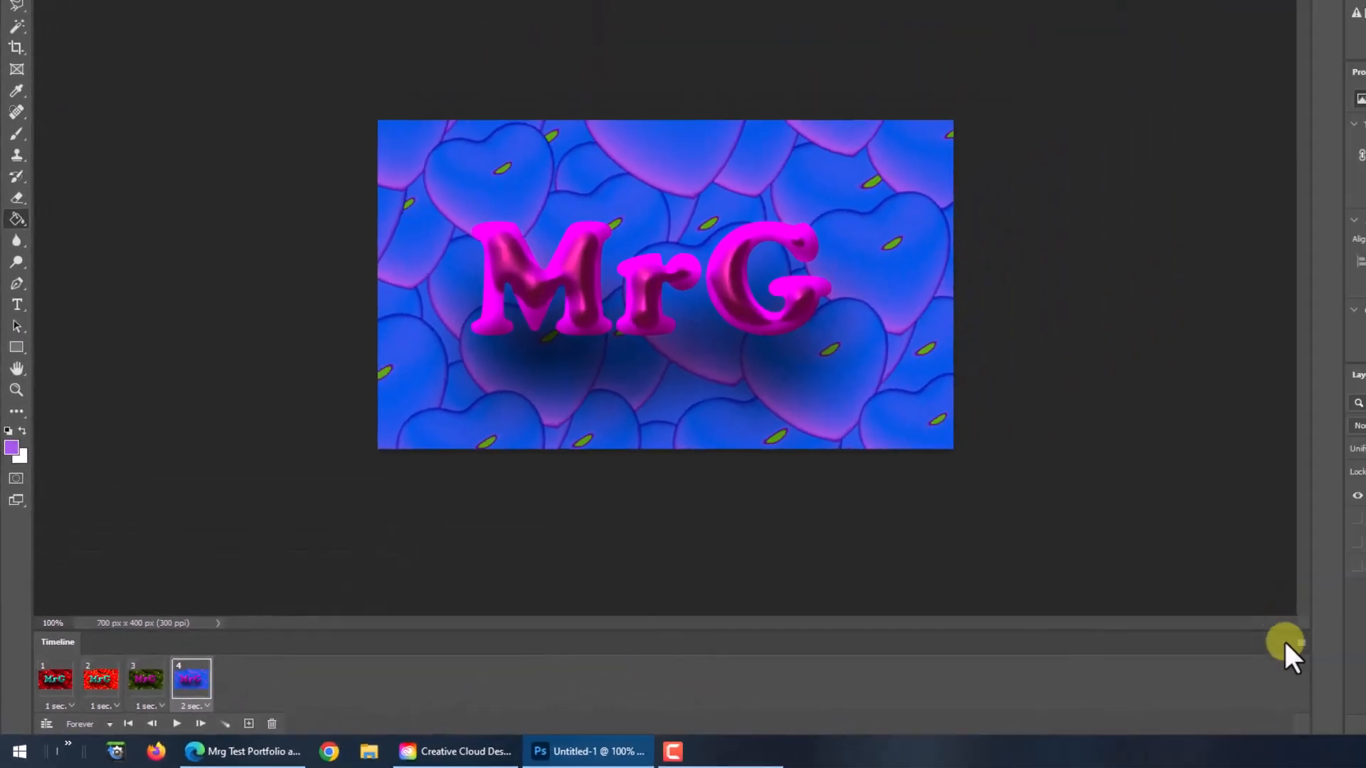
# Step: Select all the frames again and give them a uniform delay of 1.0 second
pyautogui.click(1302, 640)
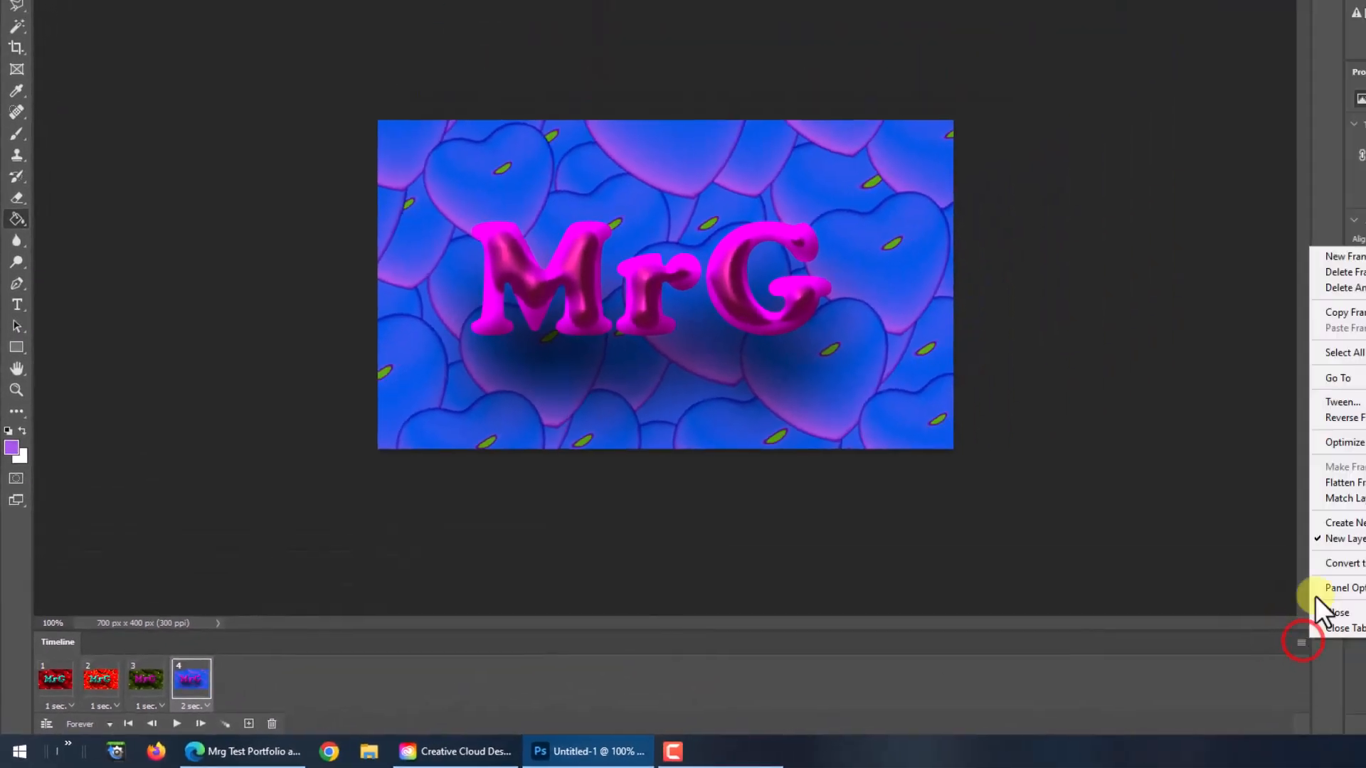
pyautogui.click(1349, 352)
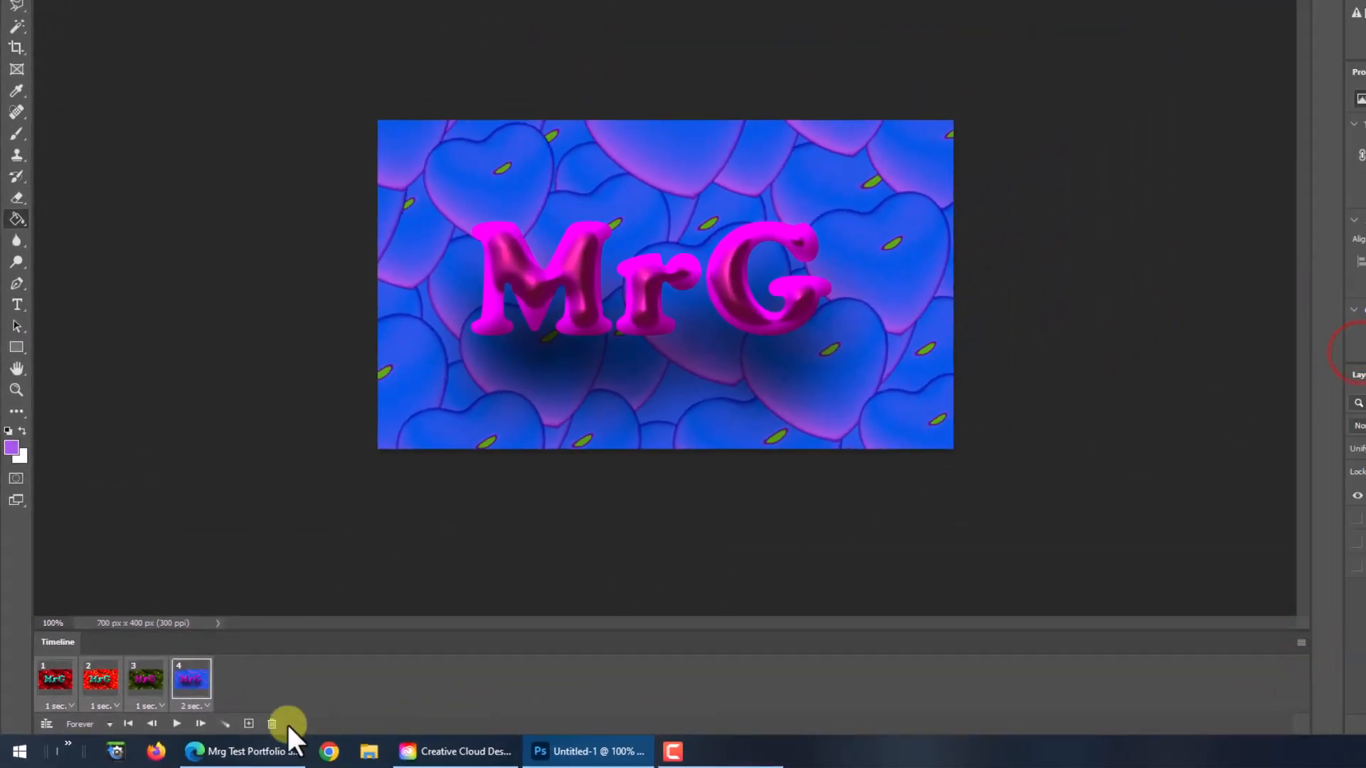
pyautogui.click(161, 706)
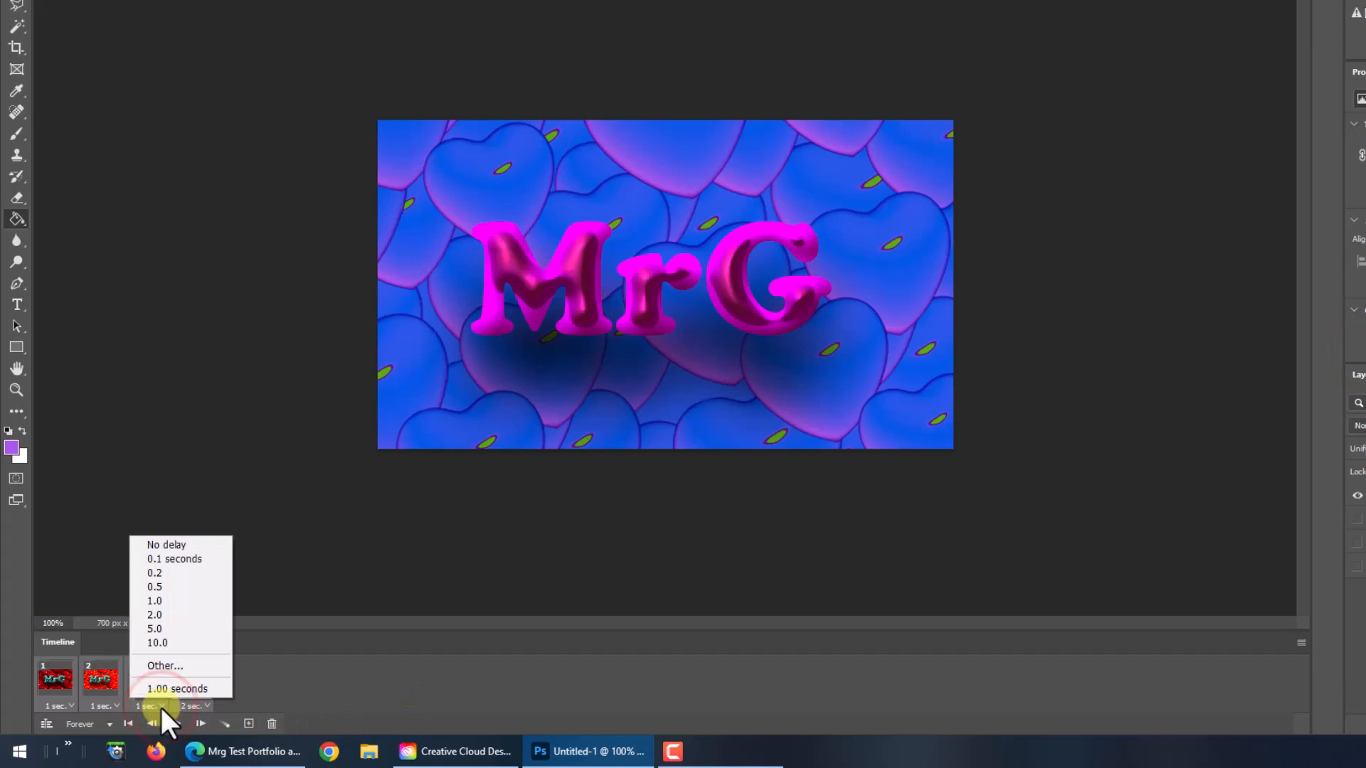
pyautogui.click(155, 601)
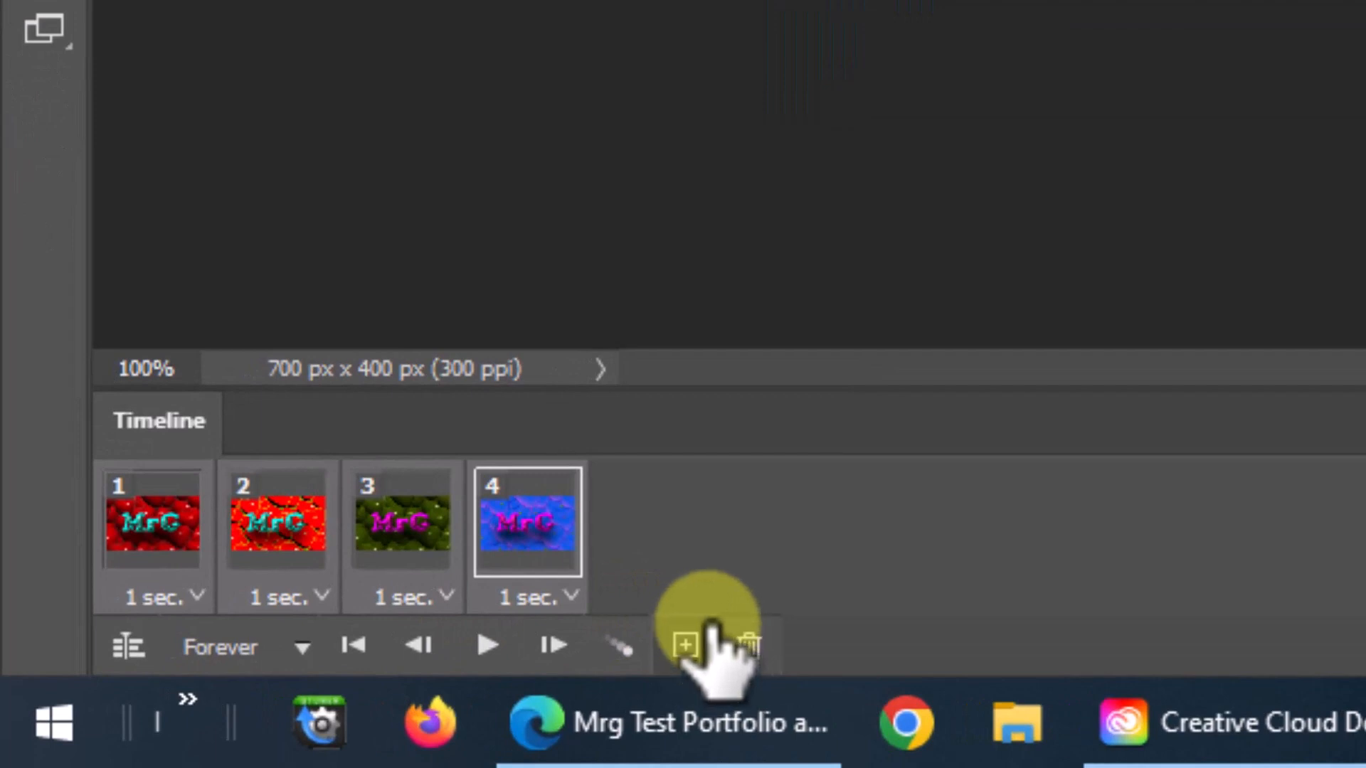
# Step: Check the looping options, leaving Forever selected, and preview the animation's playback
pyautogui.click(299, 645)
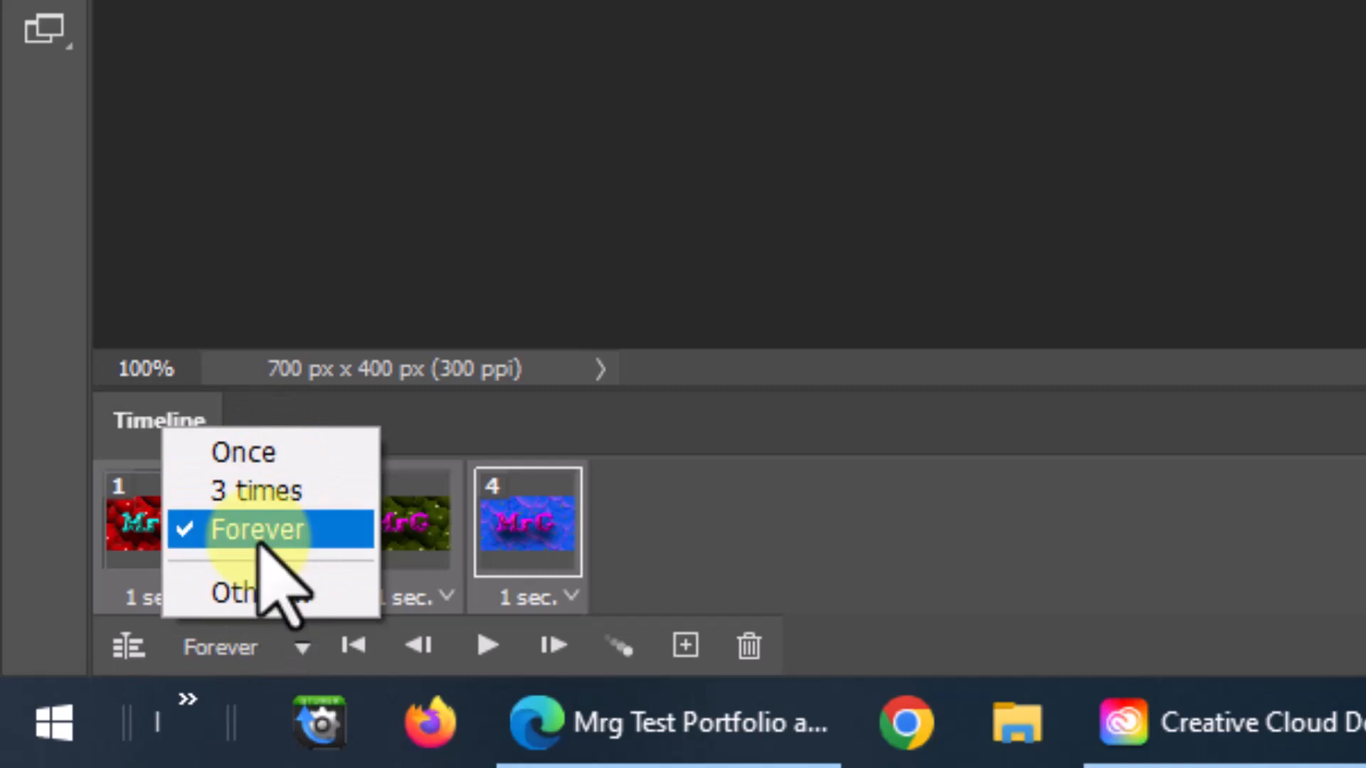
pyautogui.click(301, 647)
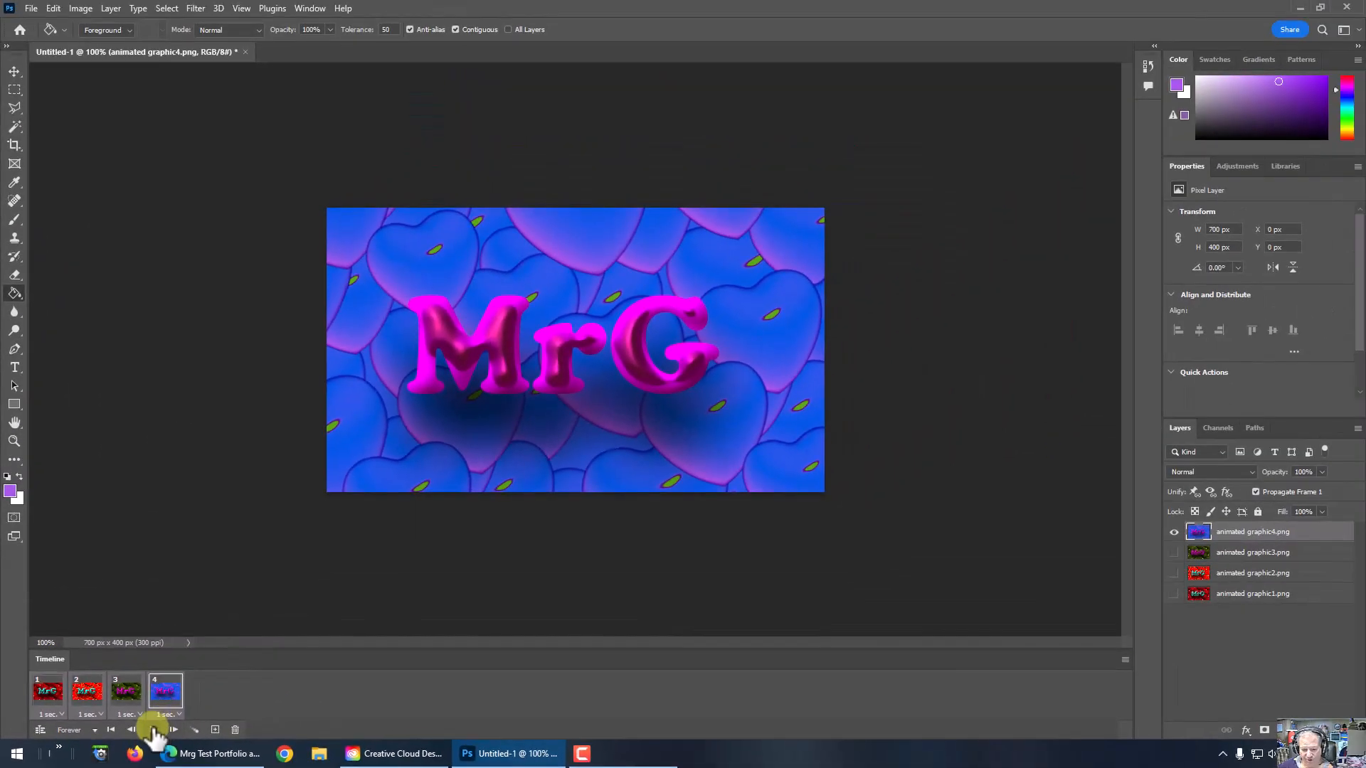
pyautogui.click(487, 646)
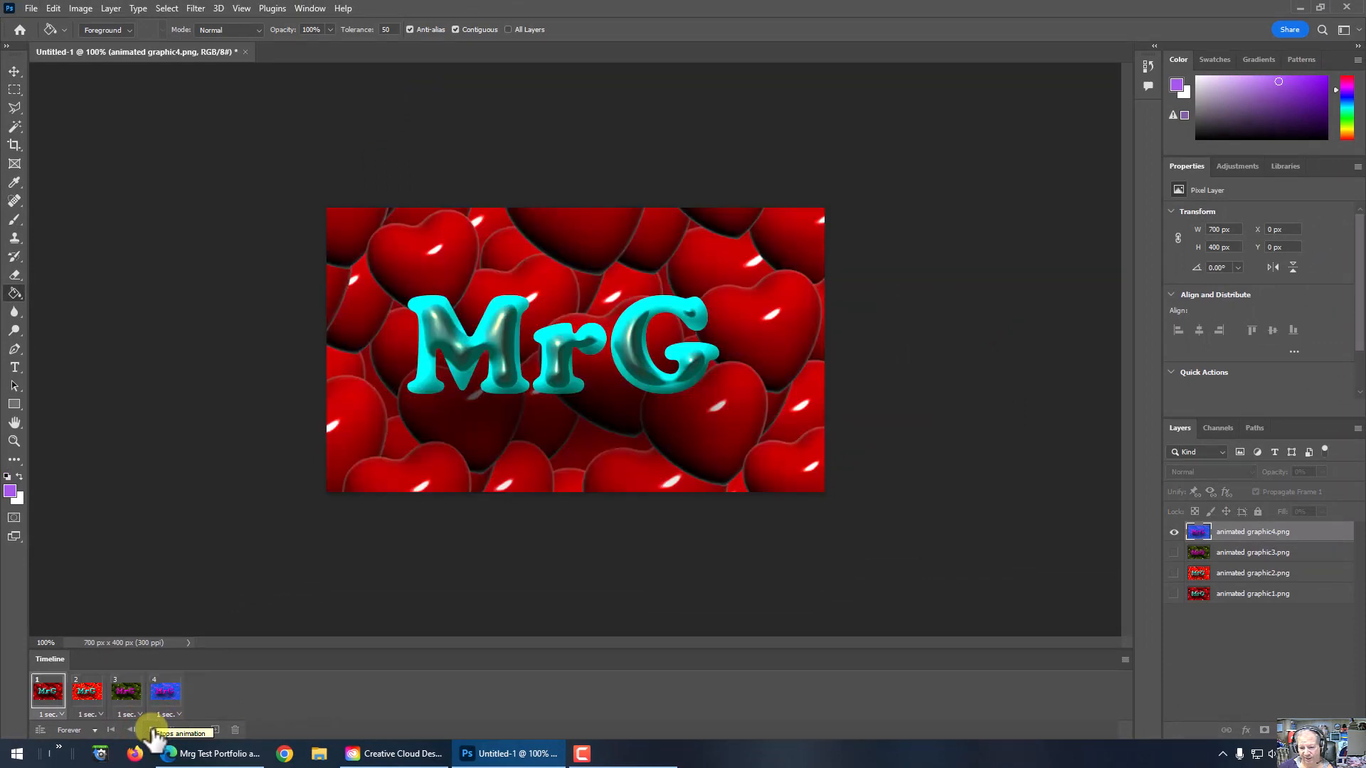
pyautogui.click(152, 730)
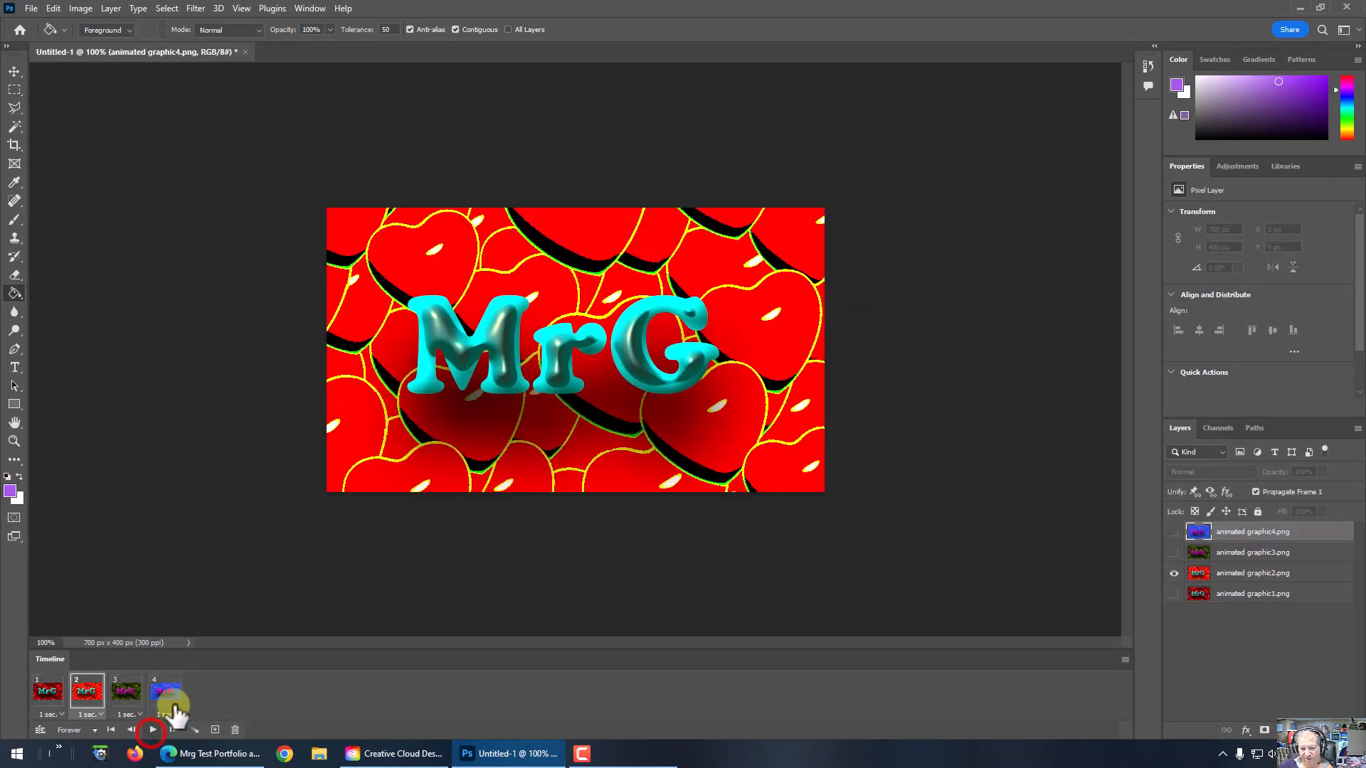
# Step: Set the delay of all four frames to 2.0 seconds and preview the animation
pyautogui.click(1124, 659)
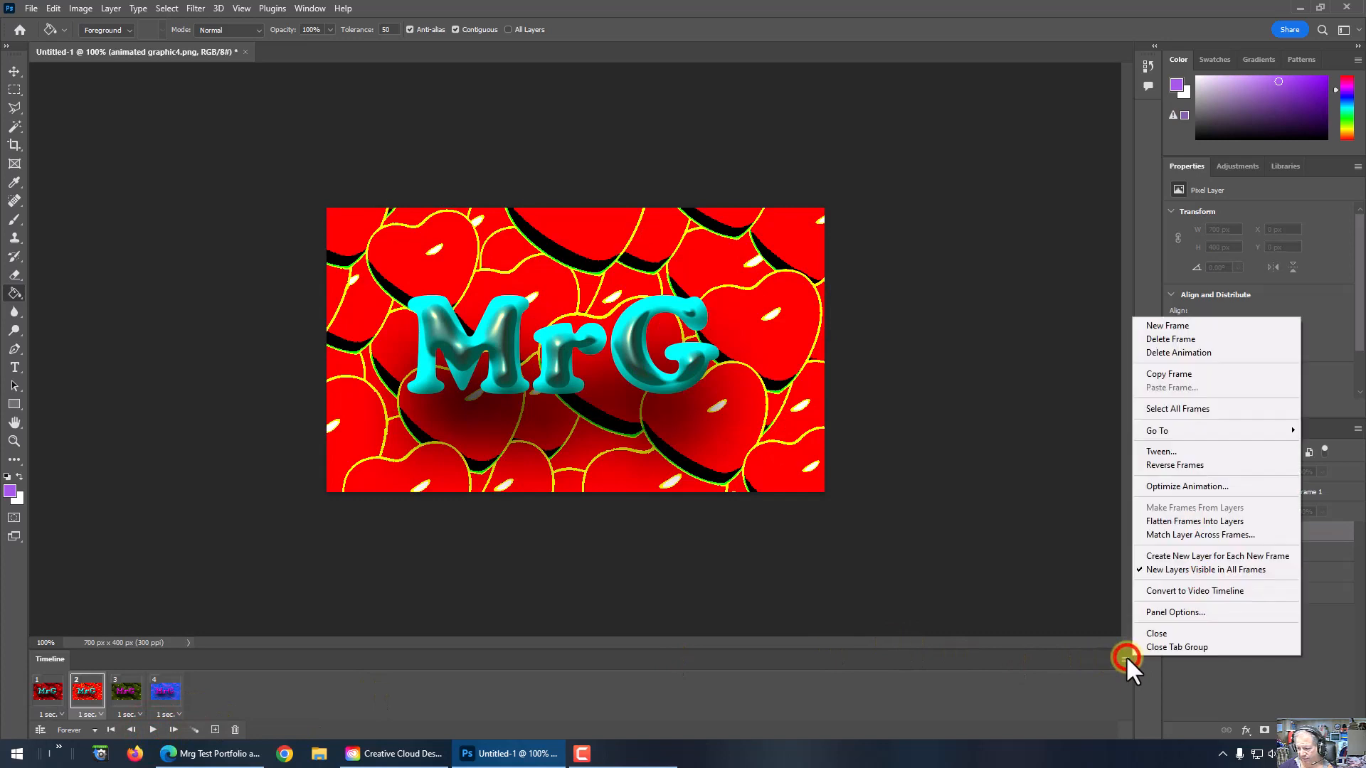
pyautogui.click(1172, 406)
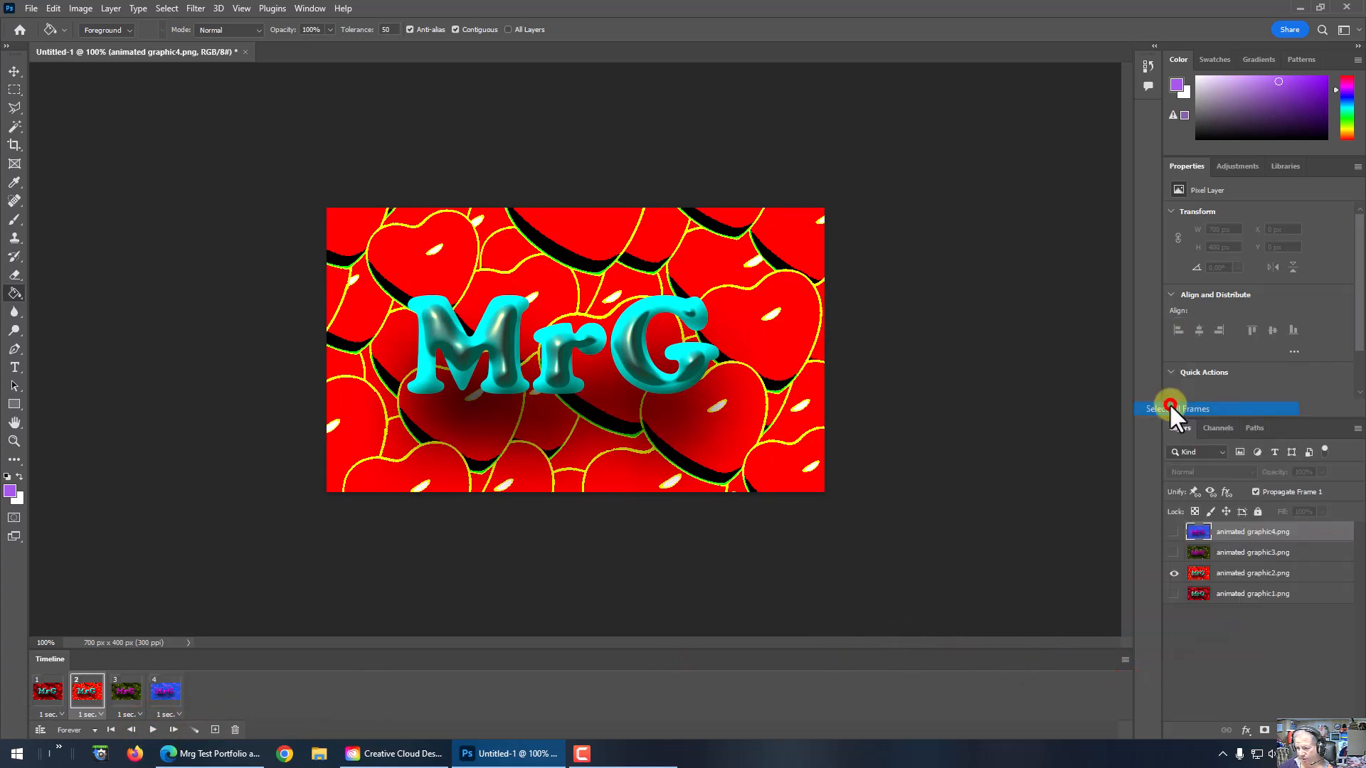
pyautogui.click(176, 714)
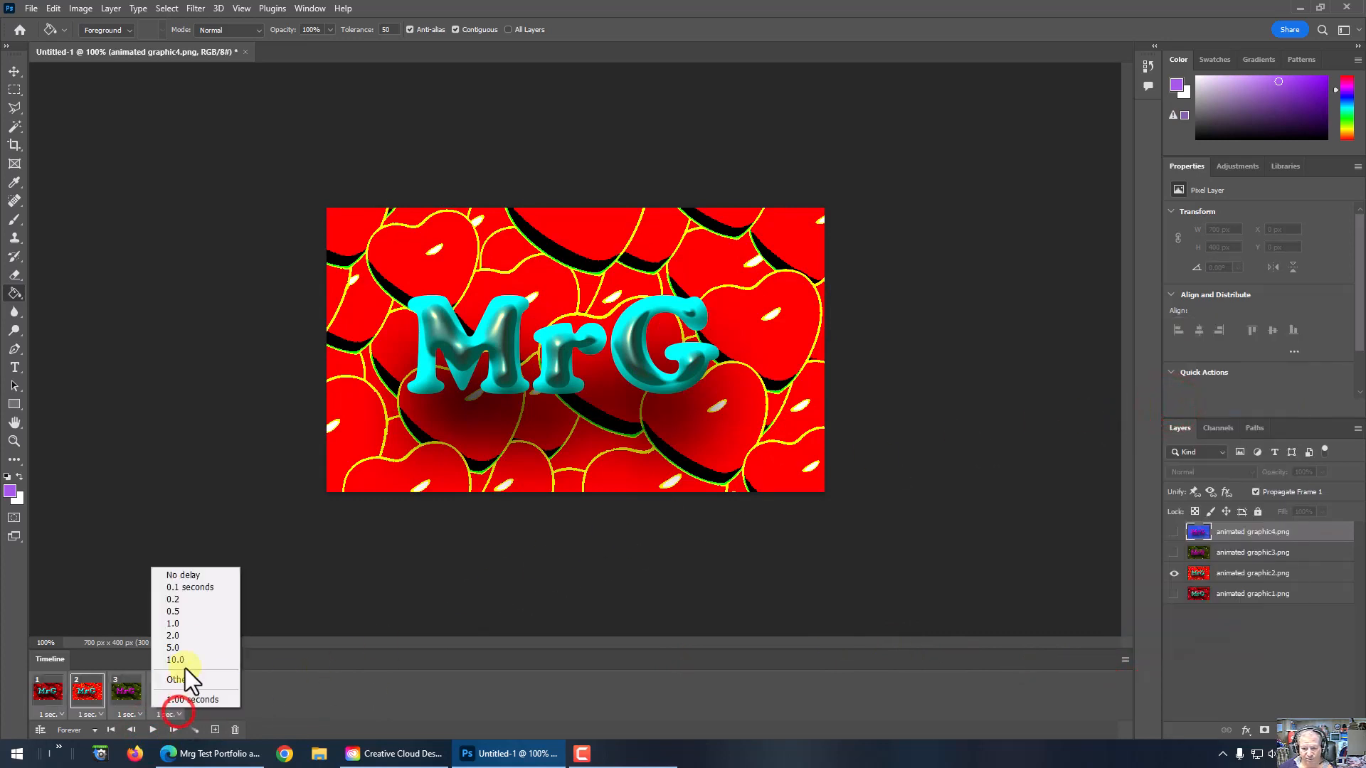
pyautogui.click(186, 636)
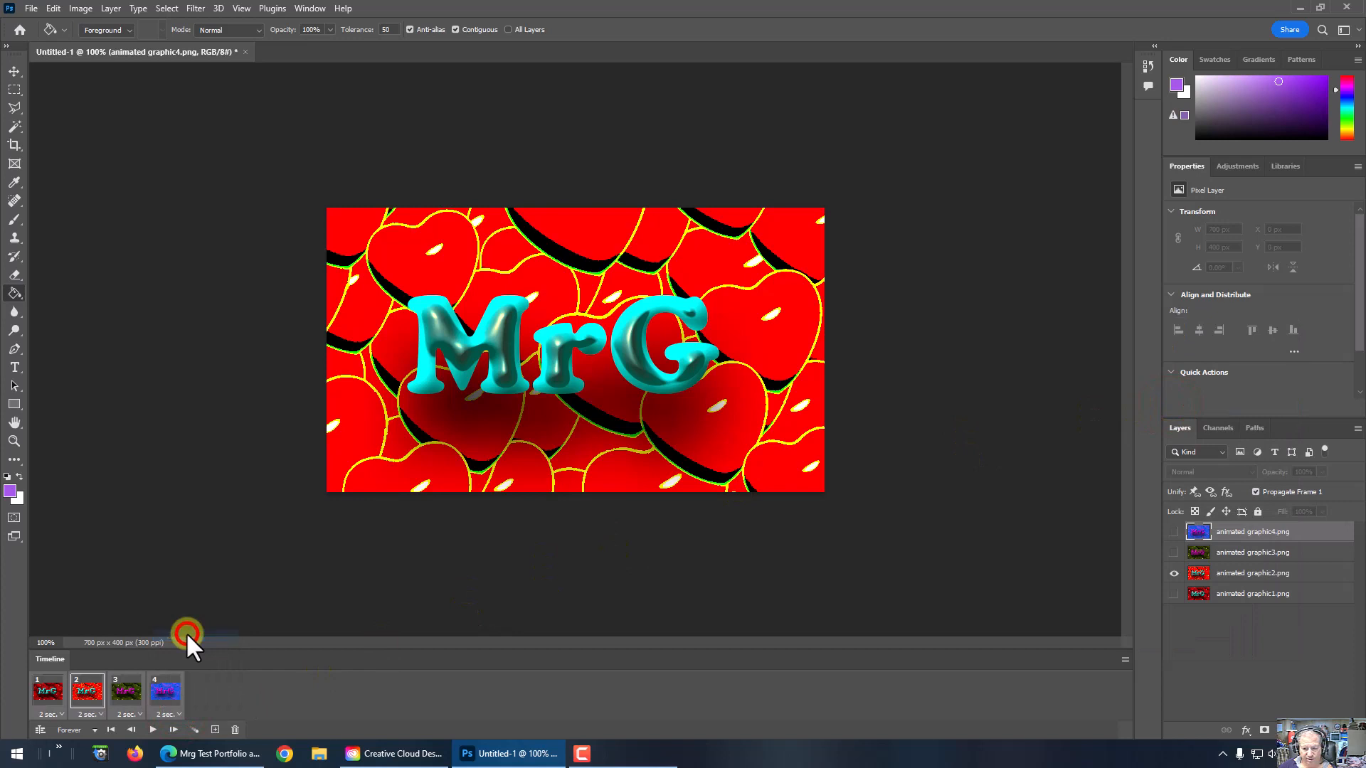
pyautogui.click(153, 730)
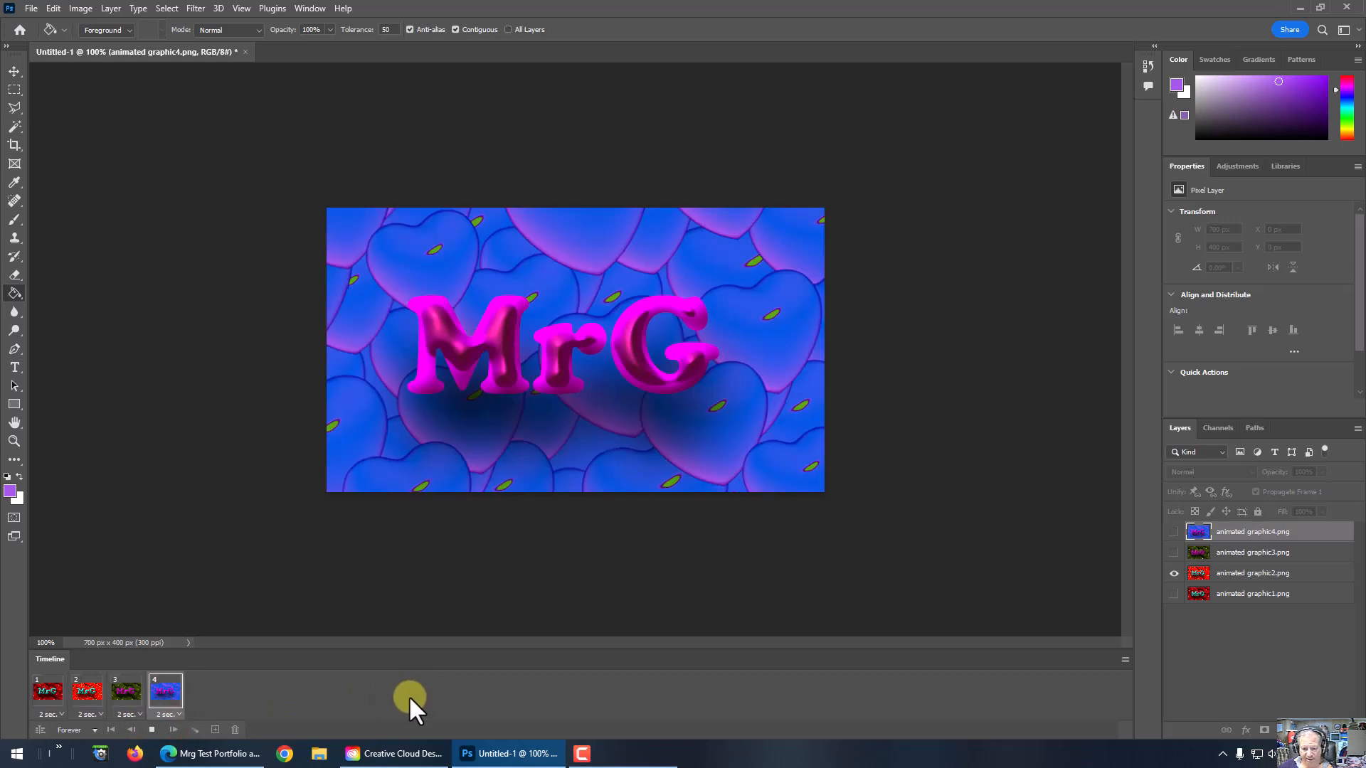
pyautogui.click(152, 730)
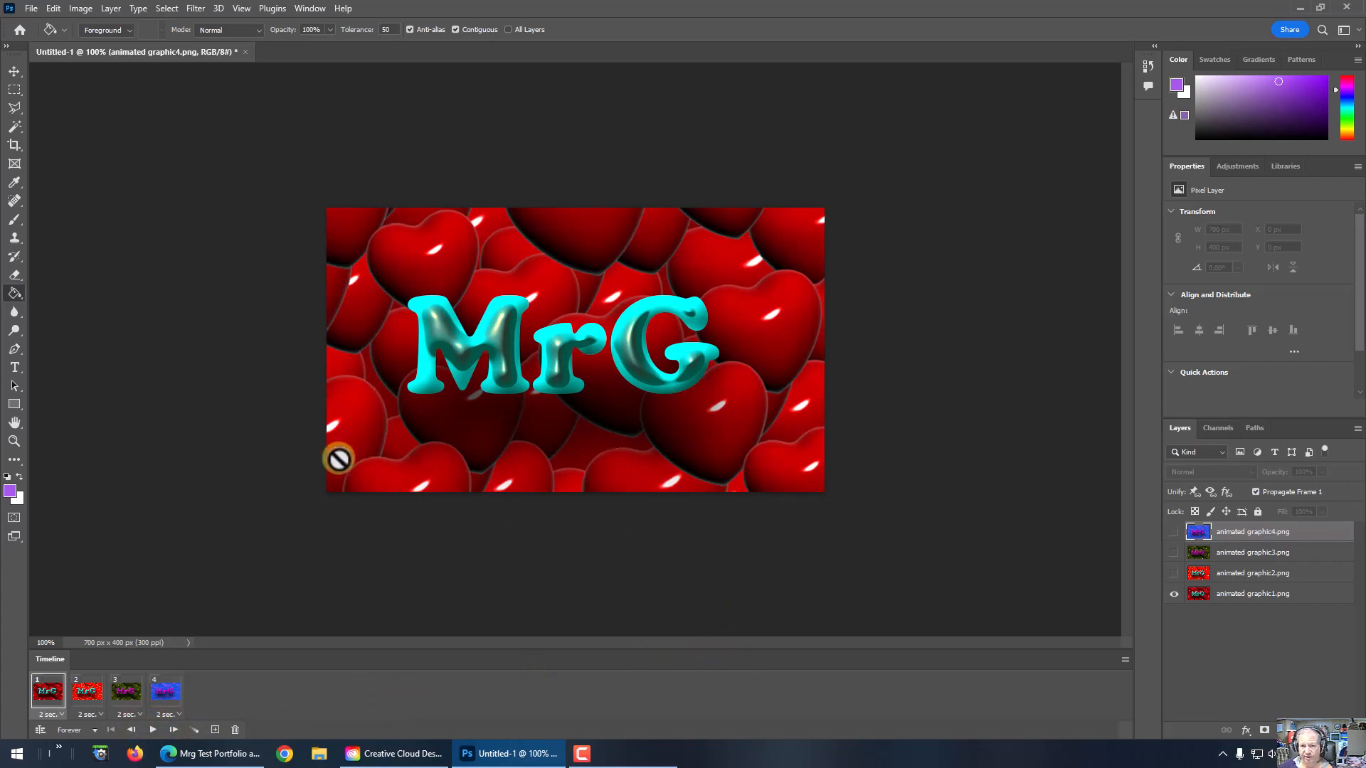
# Step: Save the document on the computer as a Photoshop file named graphic animation in the animated graphic folder, keeping Maximize Compatibility on
pyautogui.click(24, 9)
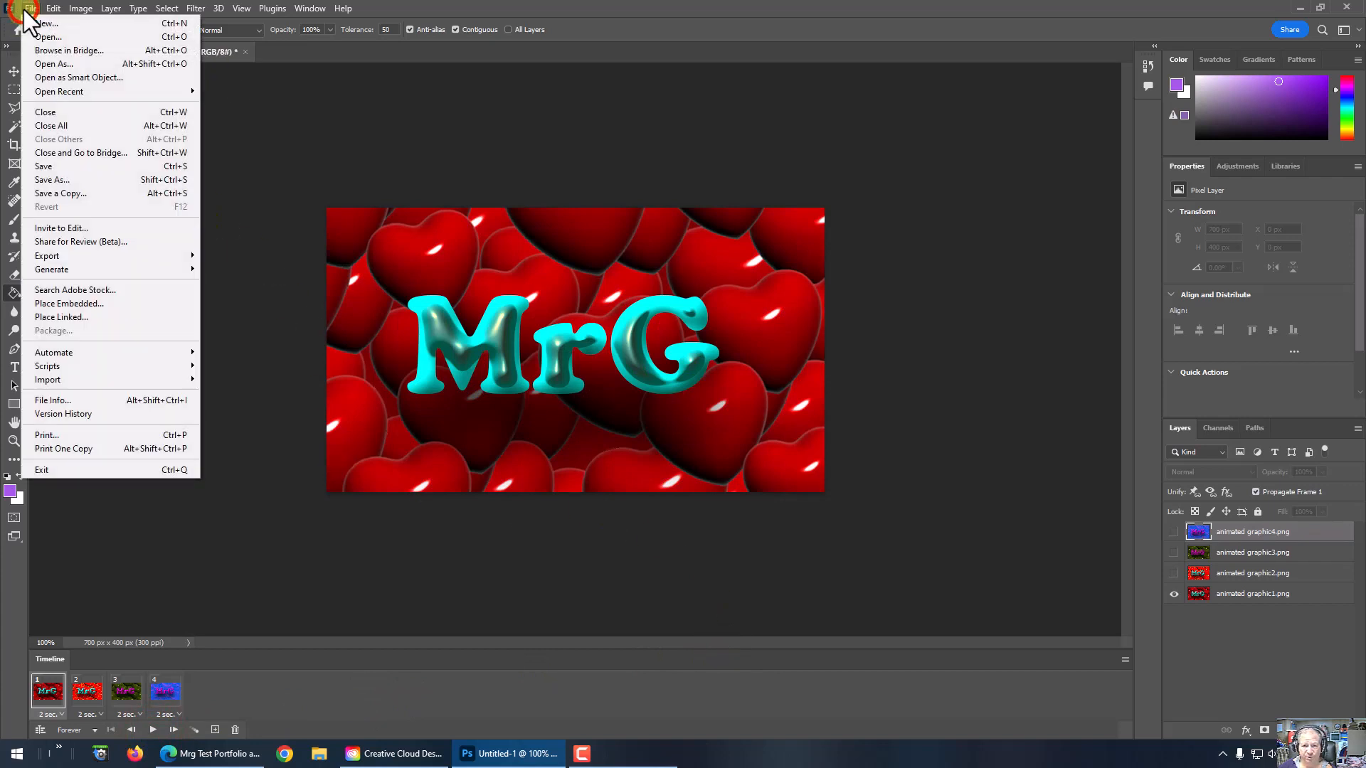
pyautogui.click(41, 179)
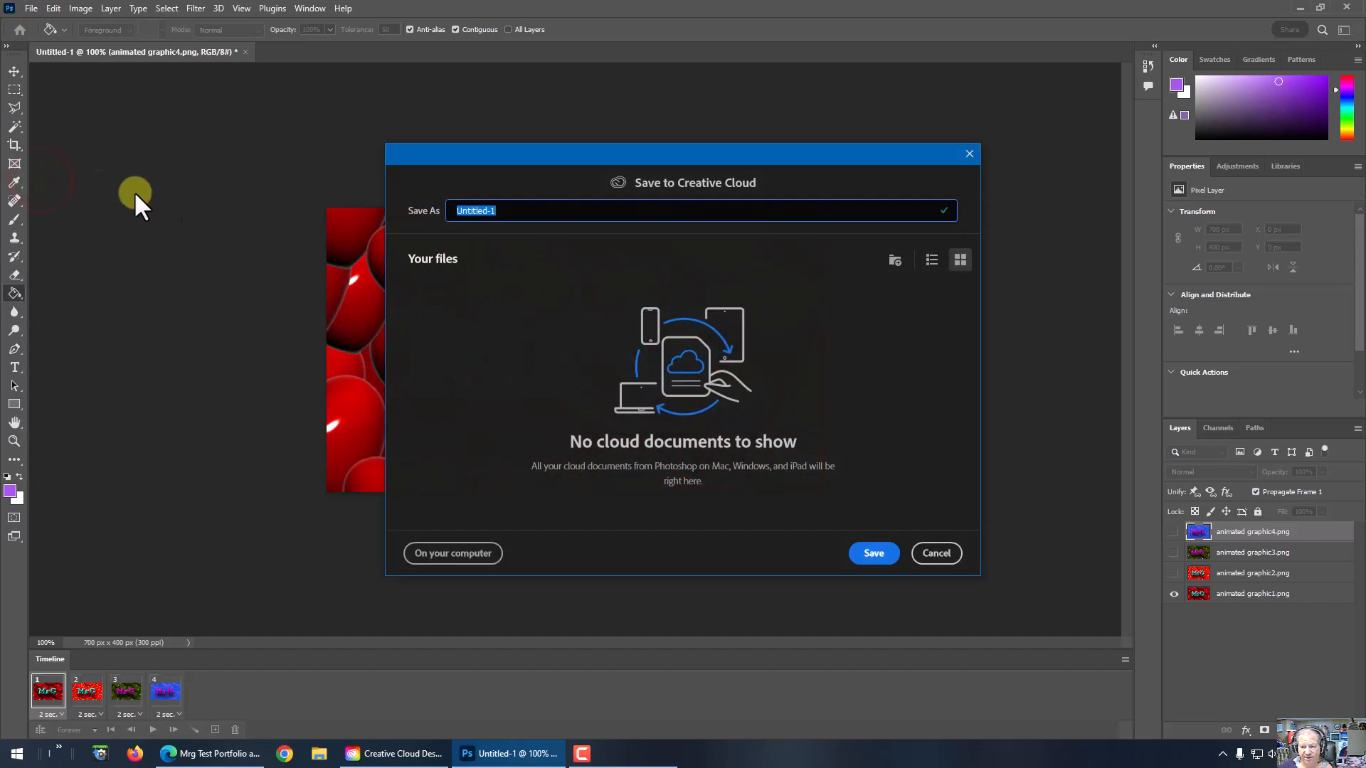
pyautogui.click(473, 554)
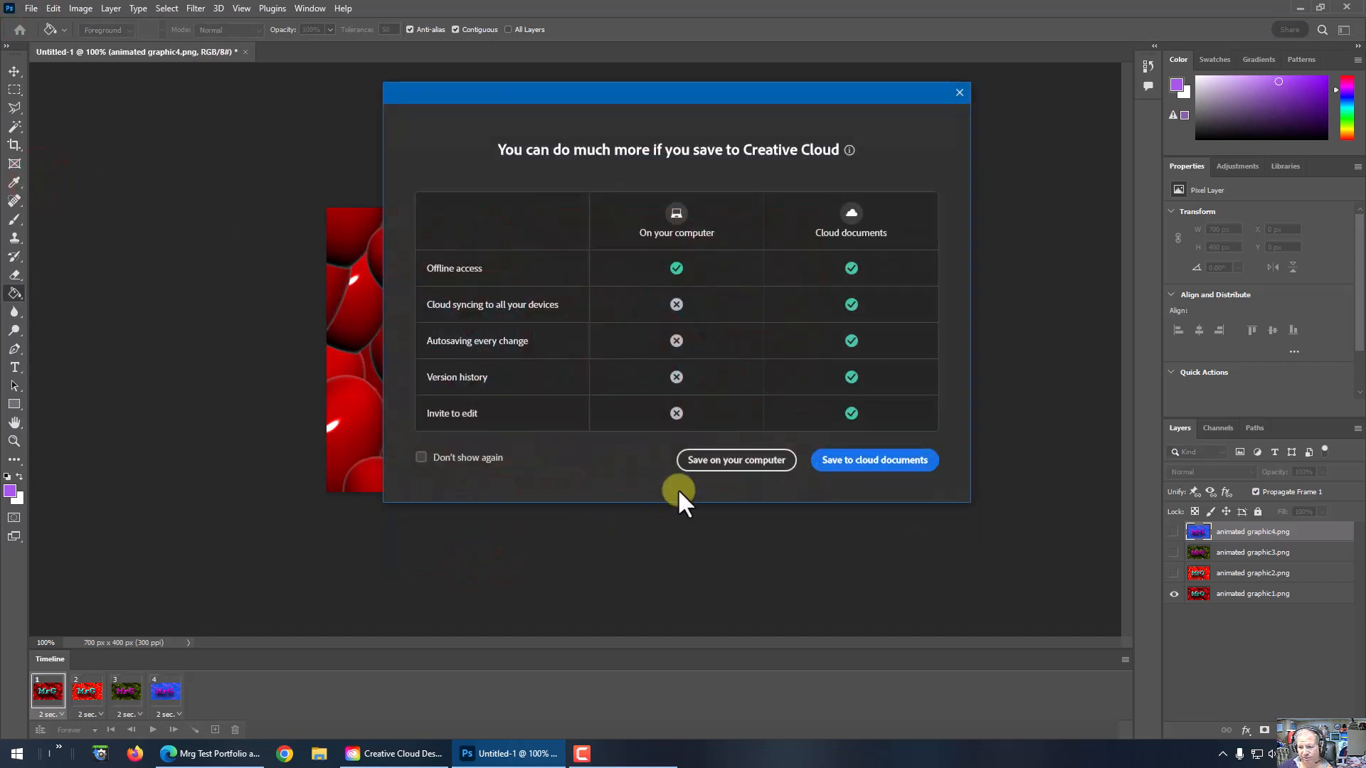
pyautogui.click(732, 461)
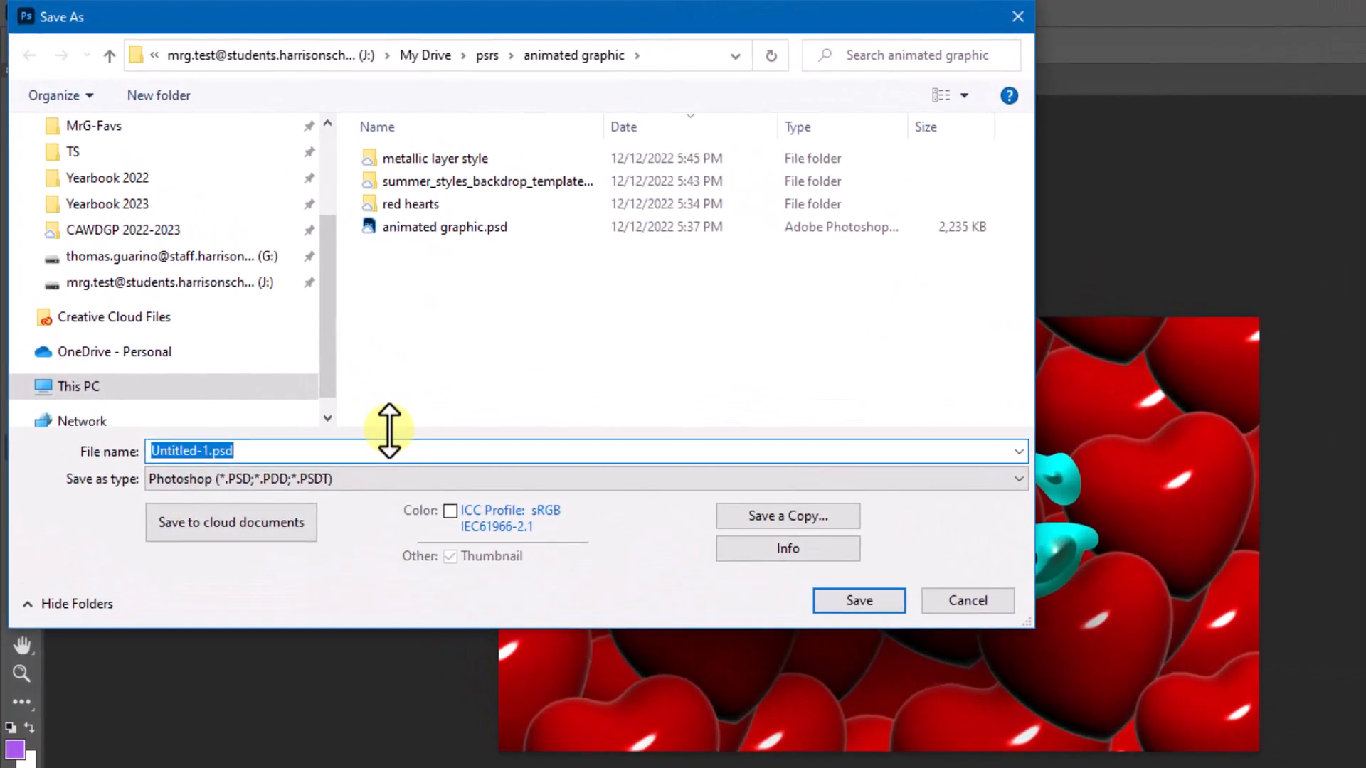
pyautogui.write('graphic animation')
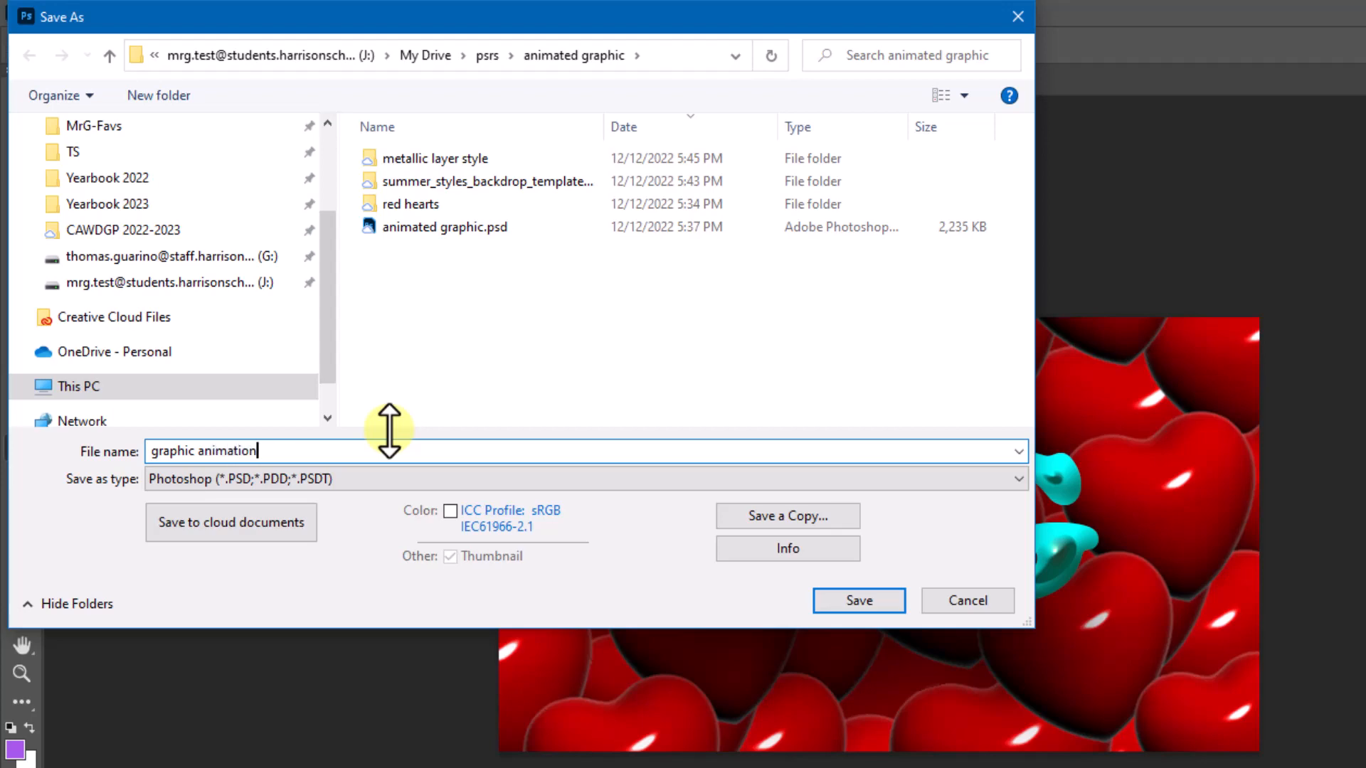
pyautogui.click(860, 598)
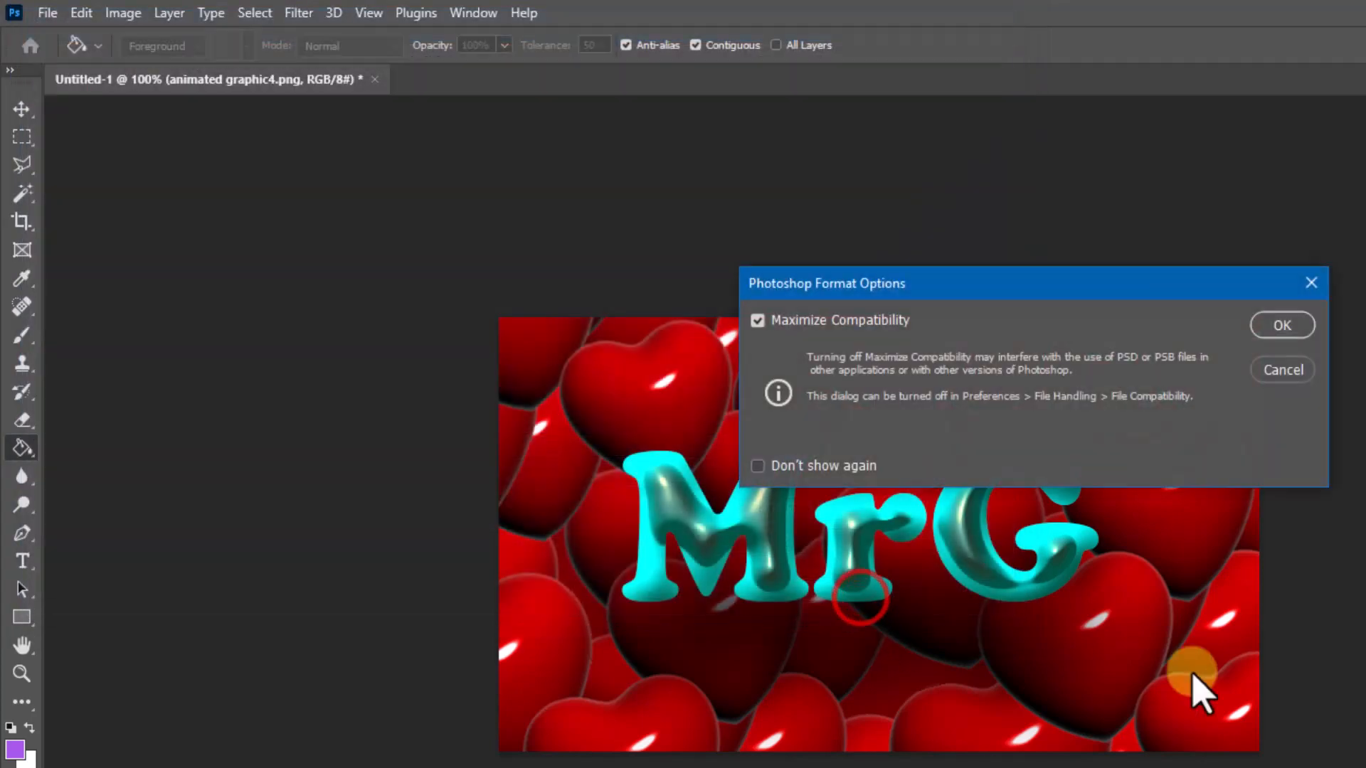
pyautogui.click(1288, 327)
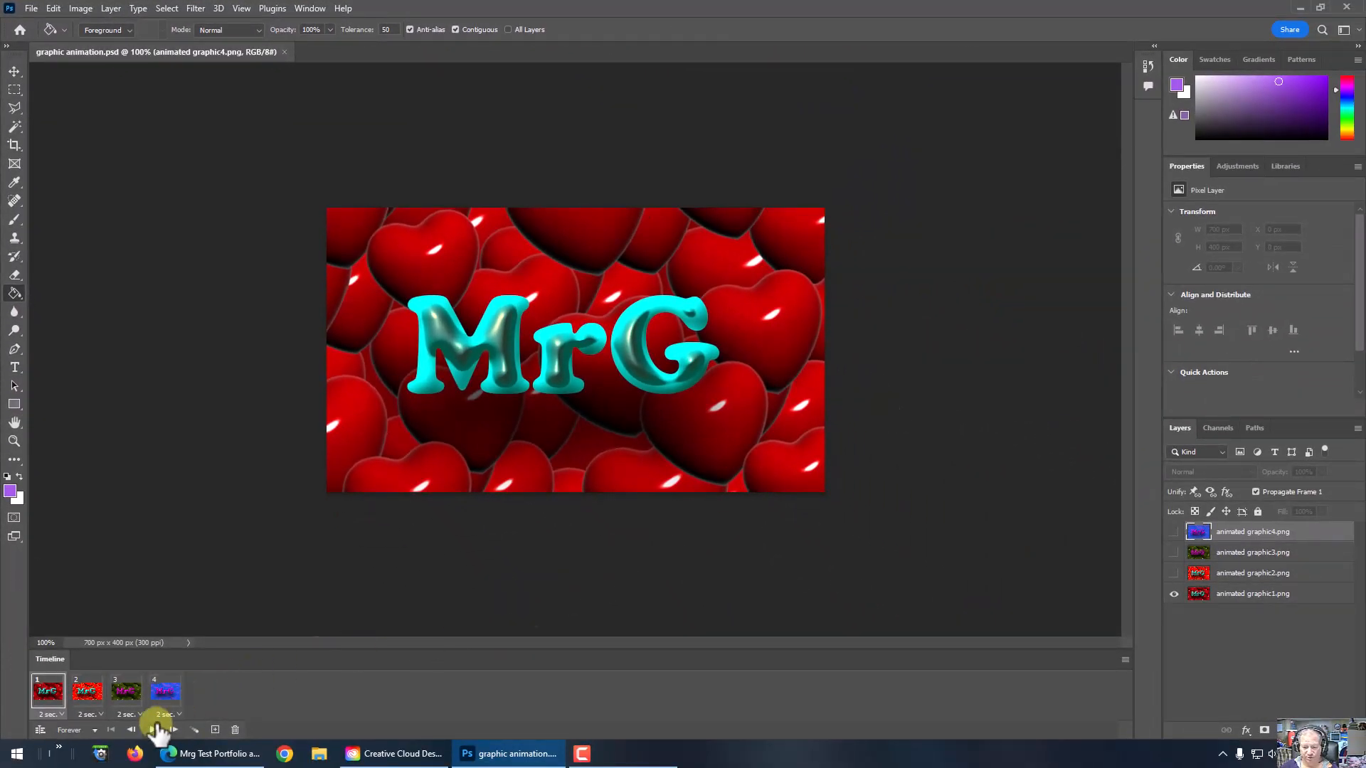
# Step: Start a Save for Web (Legacy) export of the animation with GIF as the file format
pyautogui.click(29, 8)
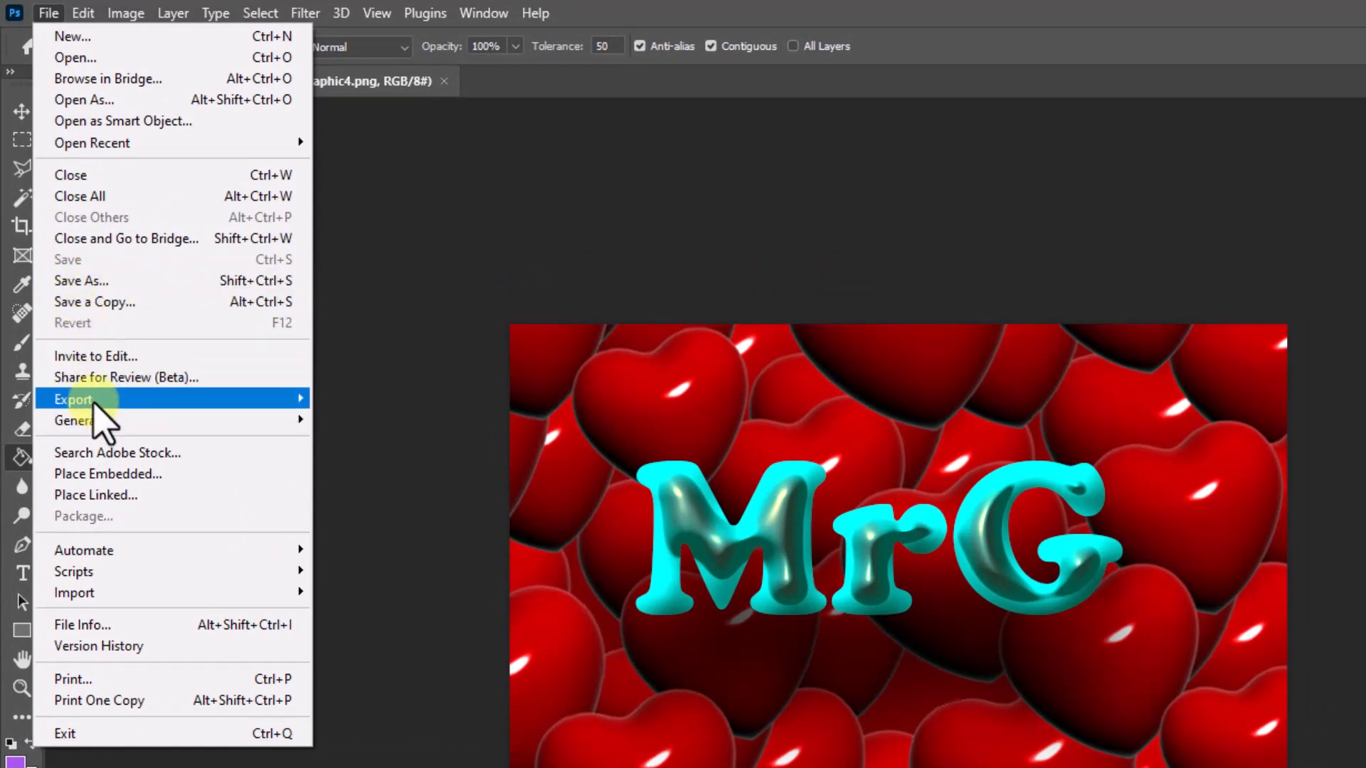
pyautogui.moveTo(100, 404)
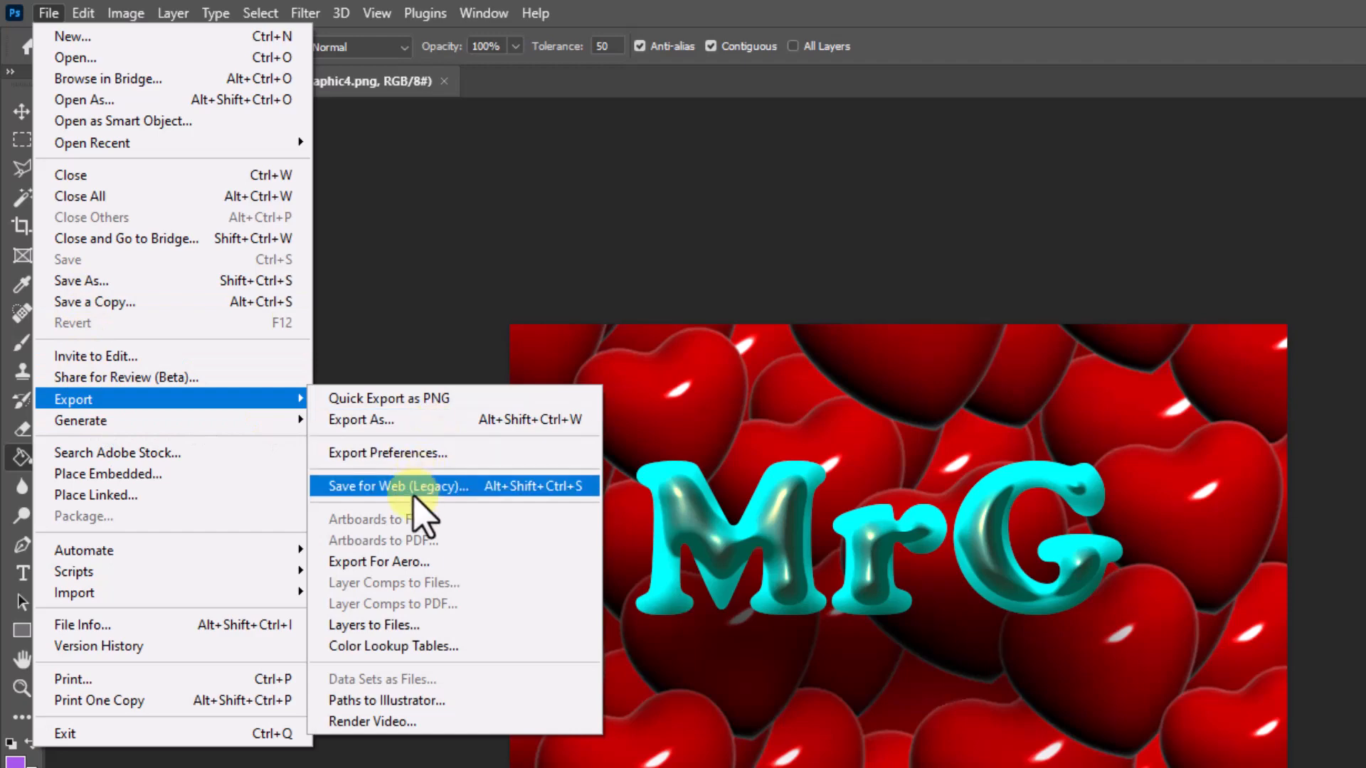
pyautogui.click(448, 486)
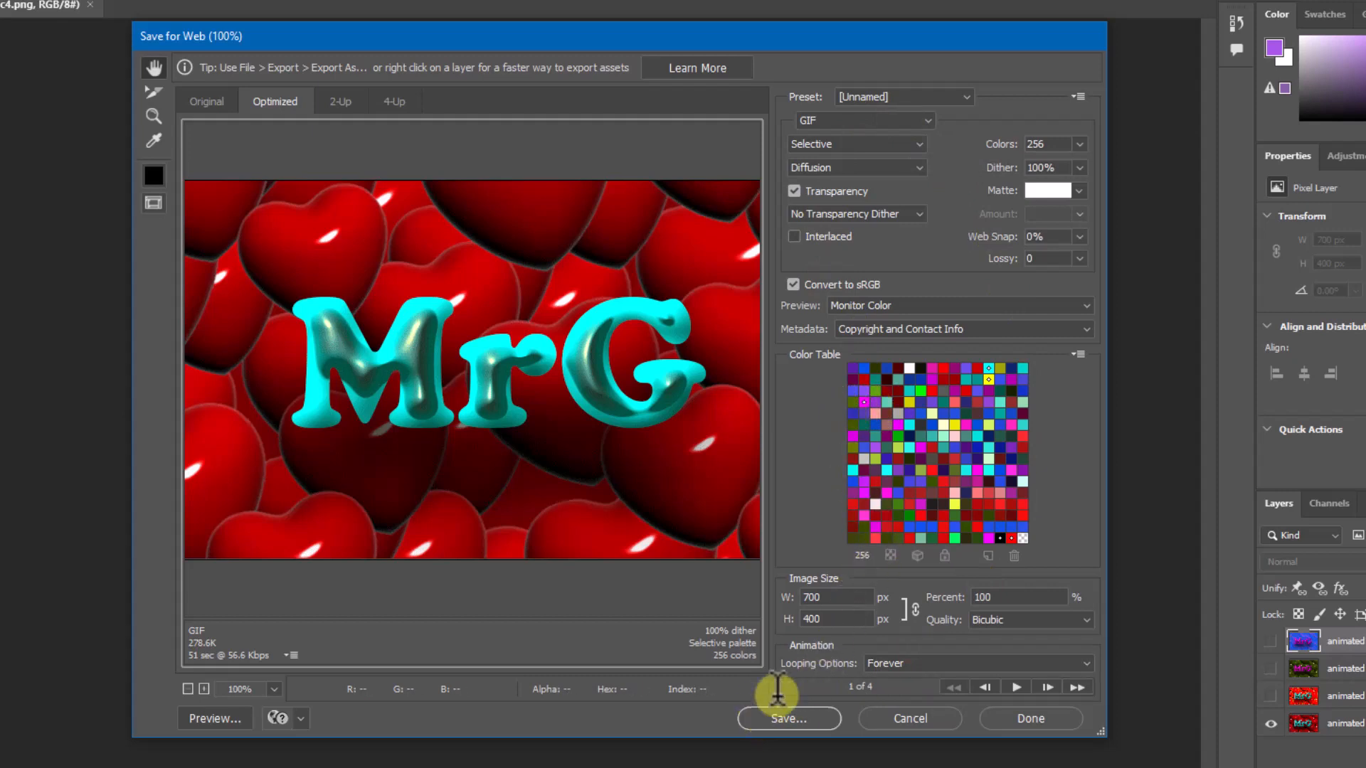
pyautogui.click(923, 118)
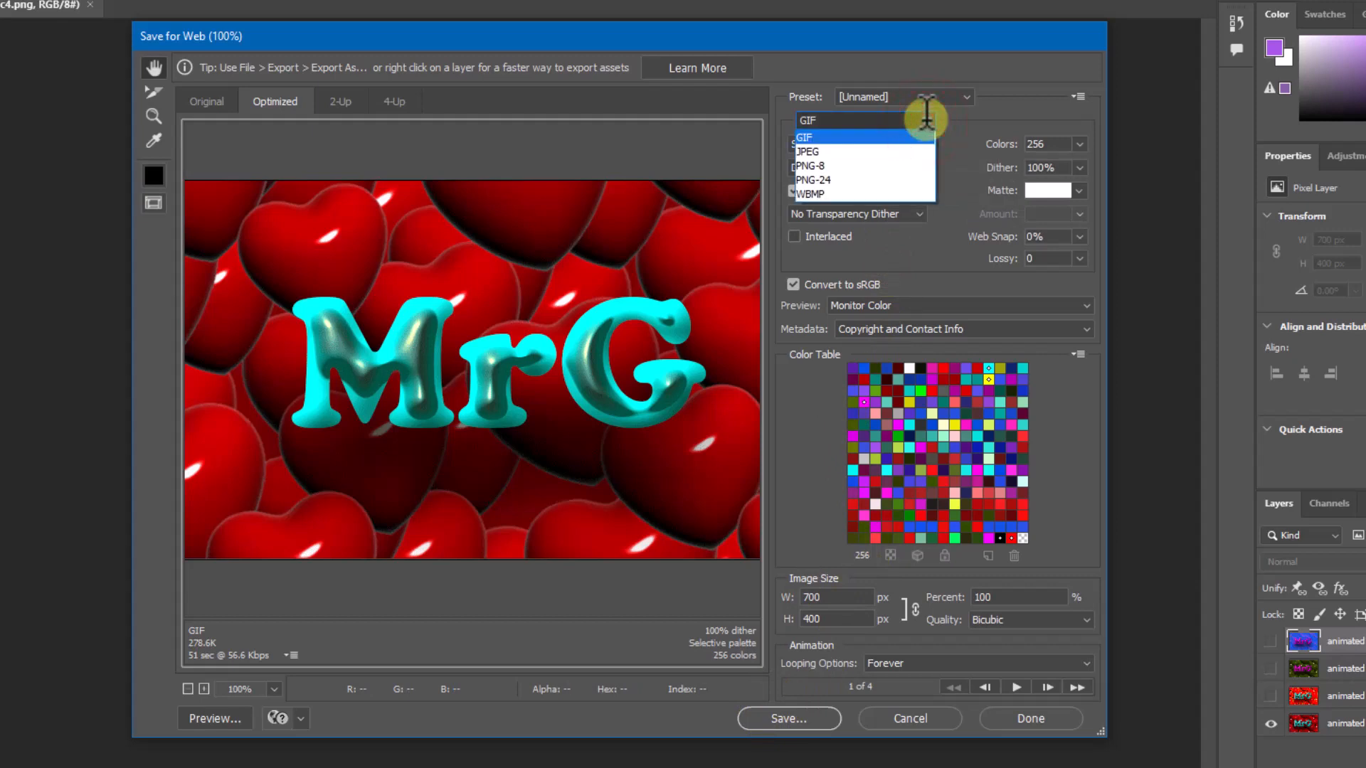
pyautogui.click(925, 116)
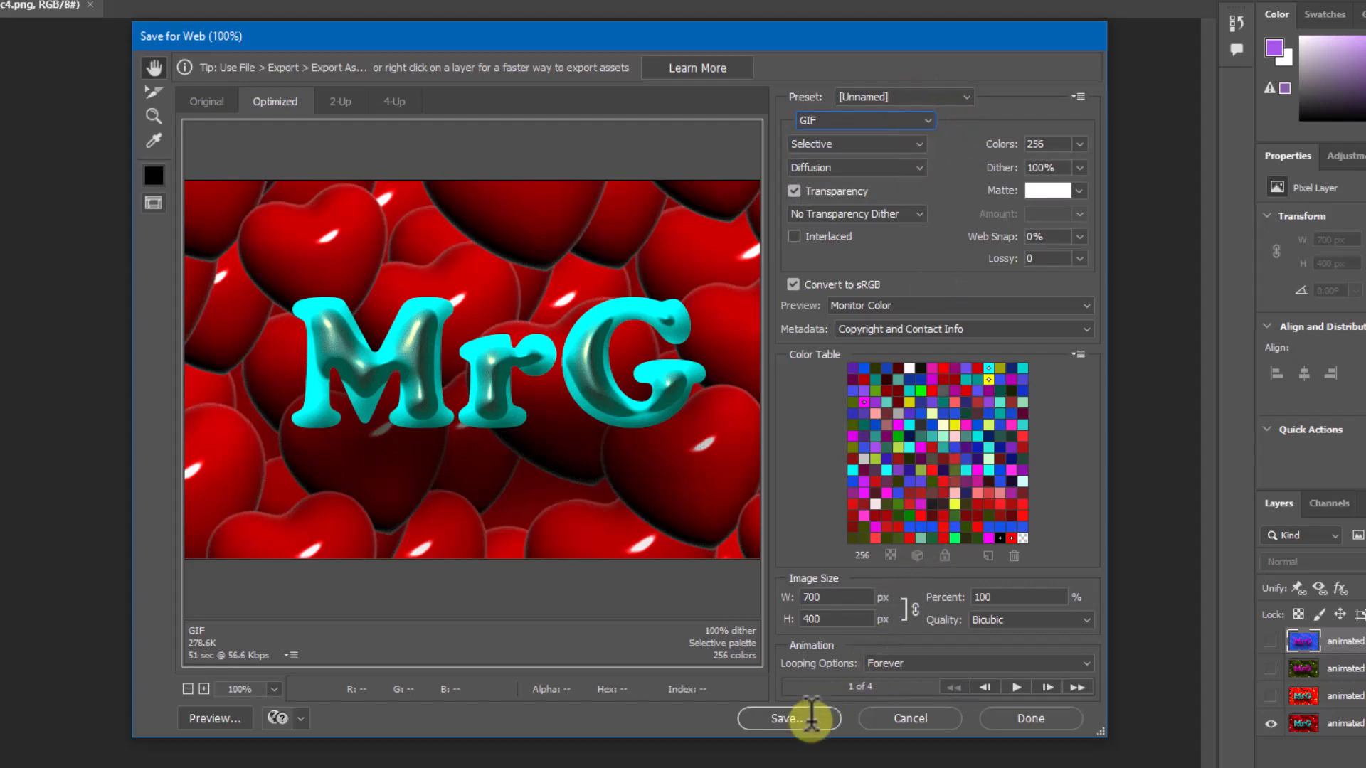
# Step: Save the optimized animation as graphic-animation.gif in the My Drive > psrs > animated graphic folder on the J: drive
pyautogui.click(788, 718)
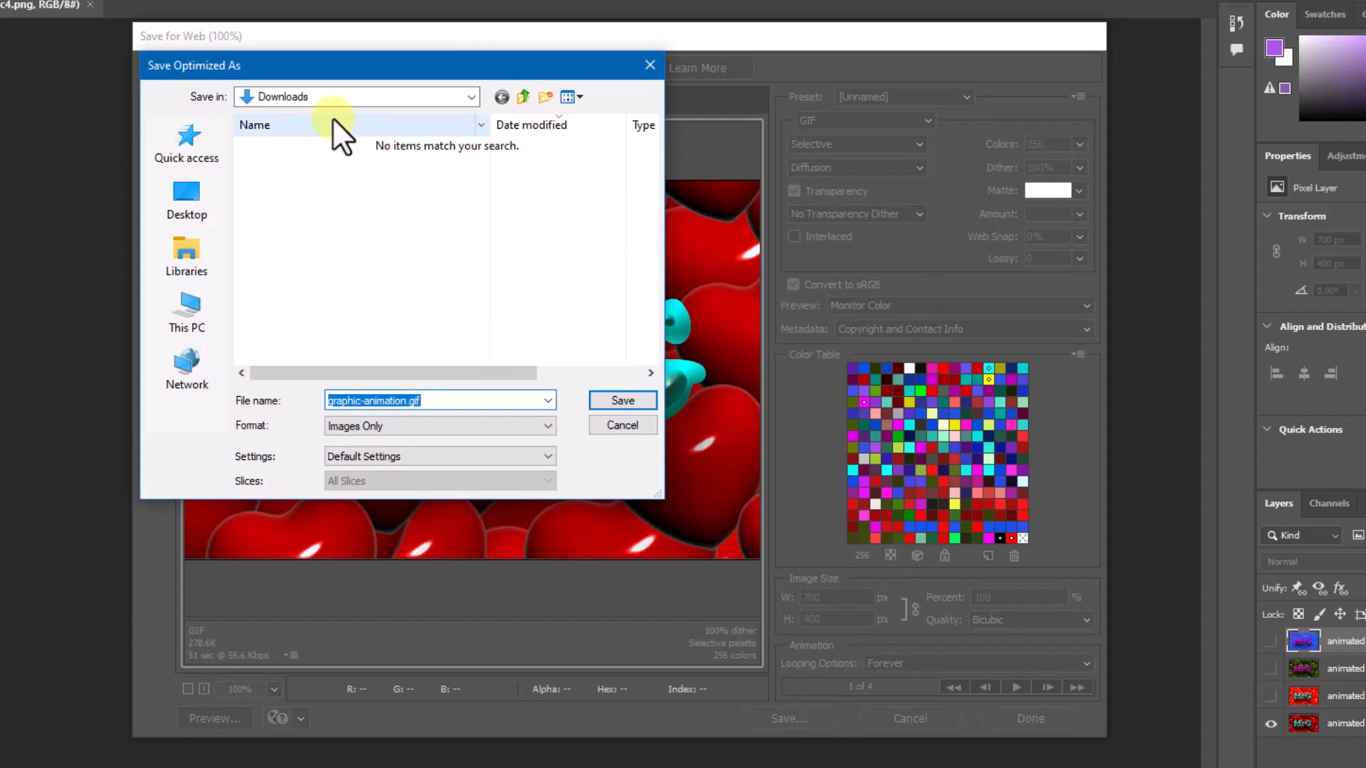
pyautogui.click(467, 97)
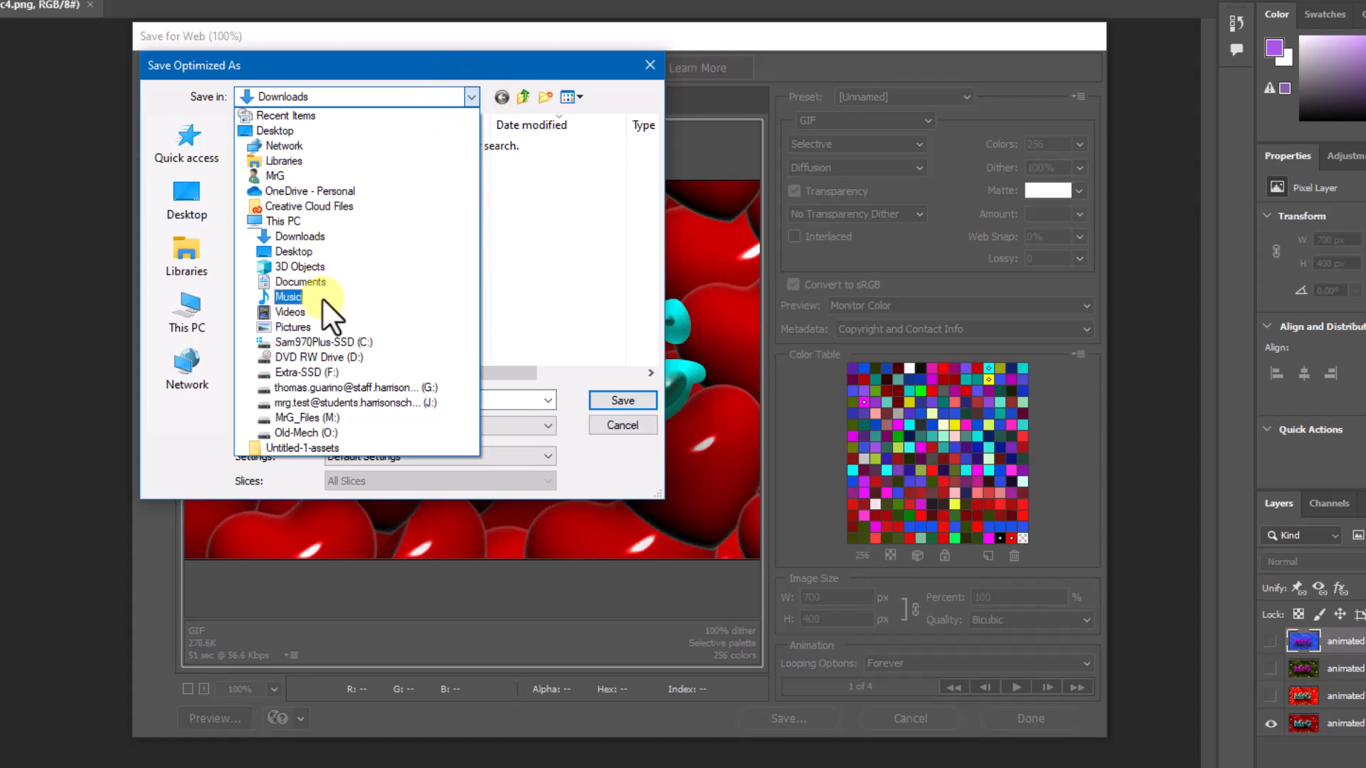
pyautogui.click(322, 403)
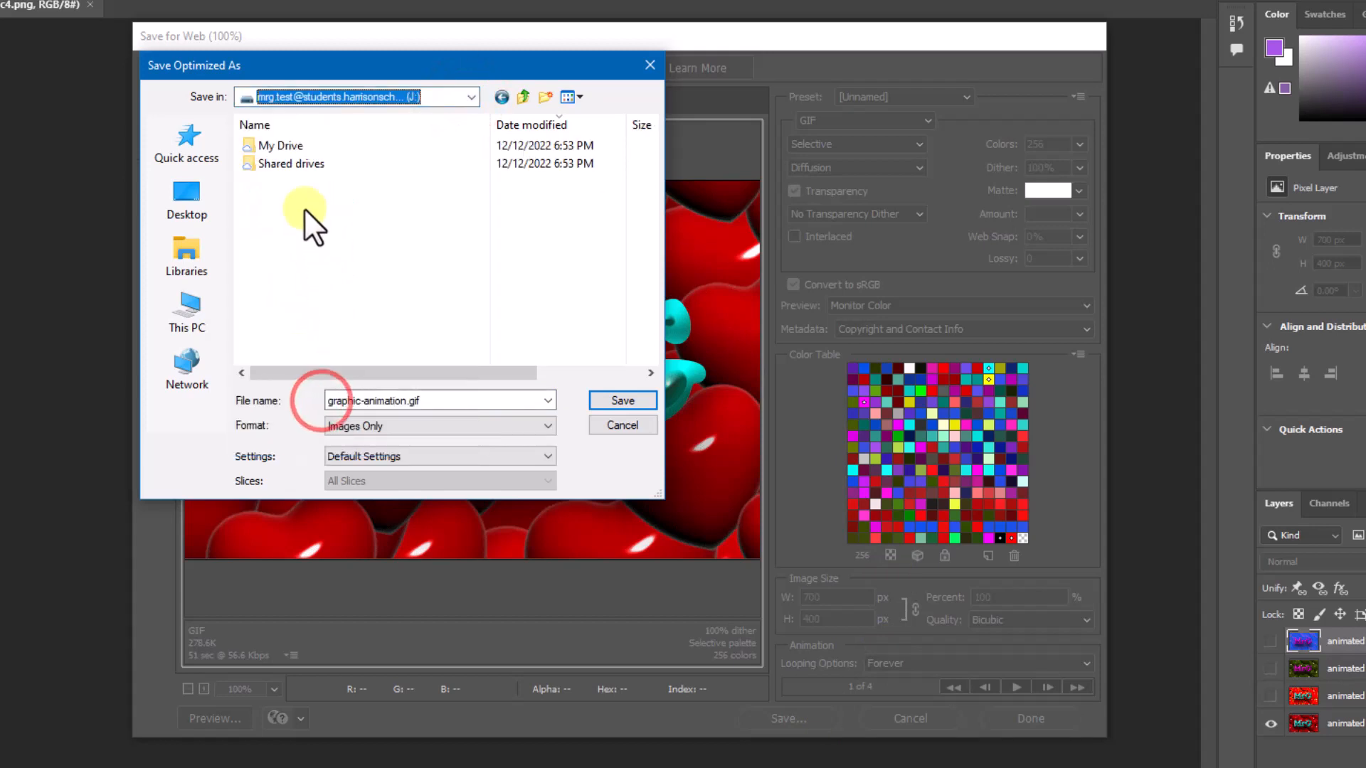
pyautogui.doubleClick(292, 143)
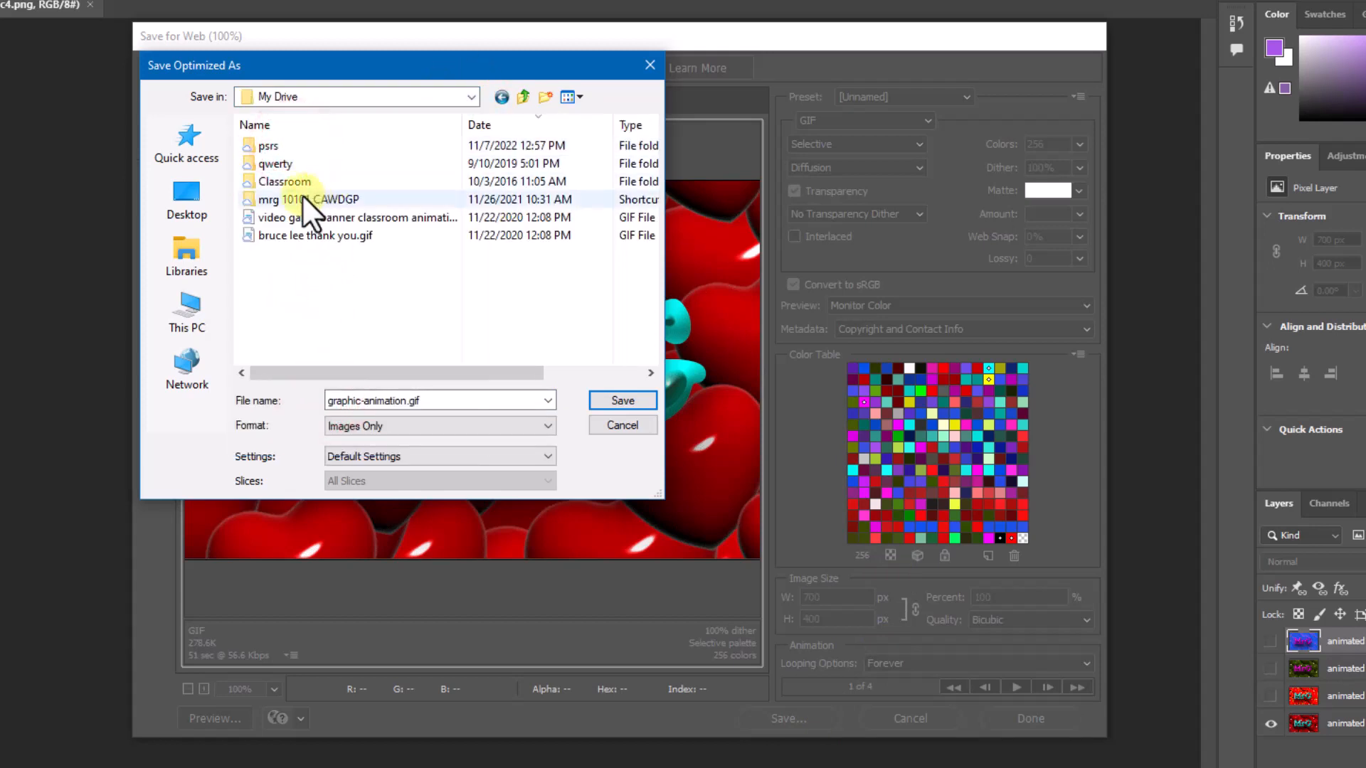
pyautogui.doubleClick(267, 145)
pyautogui.doubleClick(267, 146)
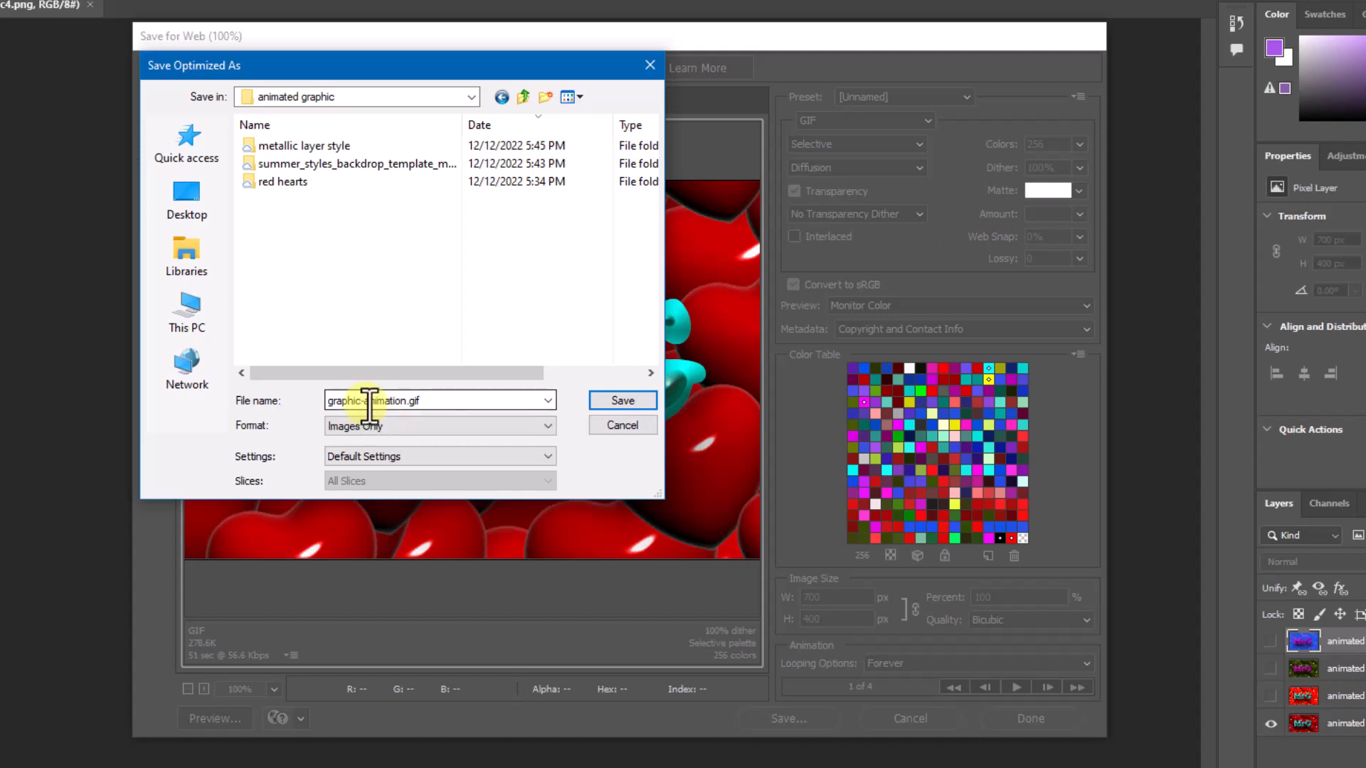
pyautogui.click(623, 401)
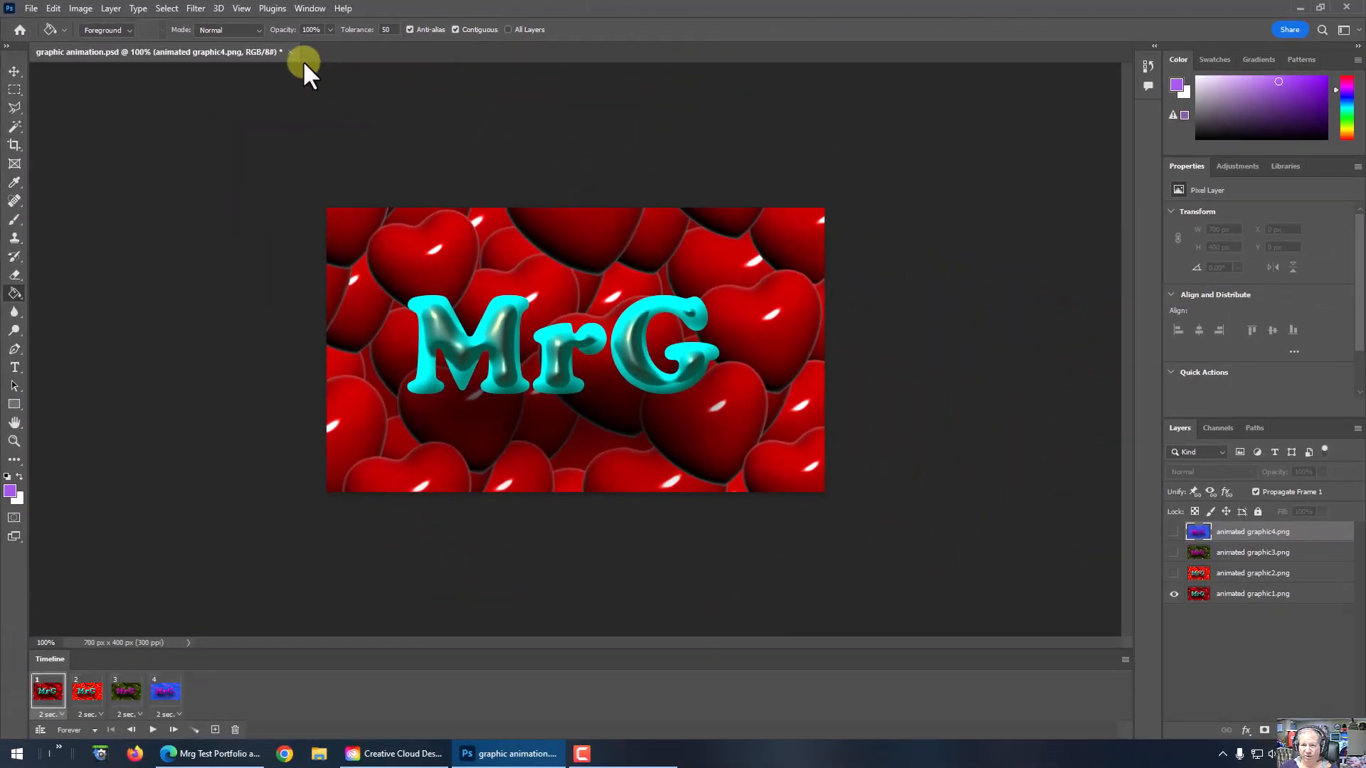
# Step: Close graphic animation.psd with its changes saved, then quit Photoshop and the Creative Cloud Desktop window
pyautogui.click(290, 52)
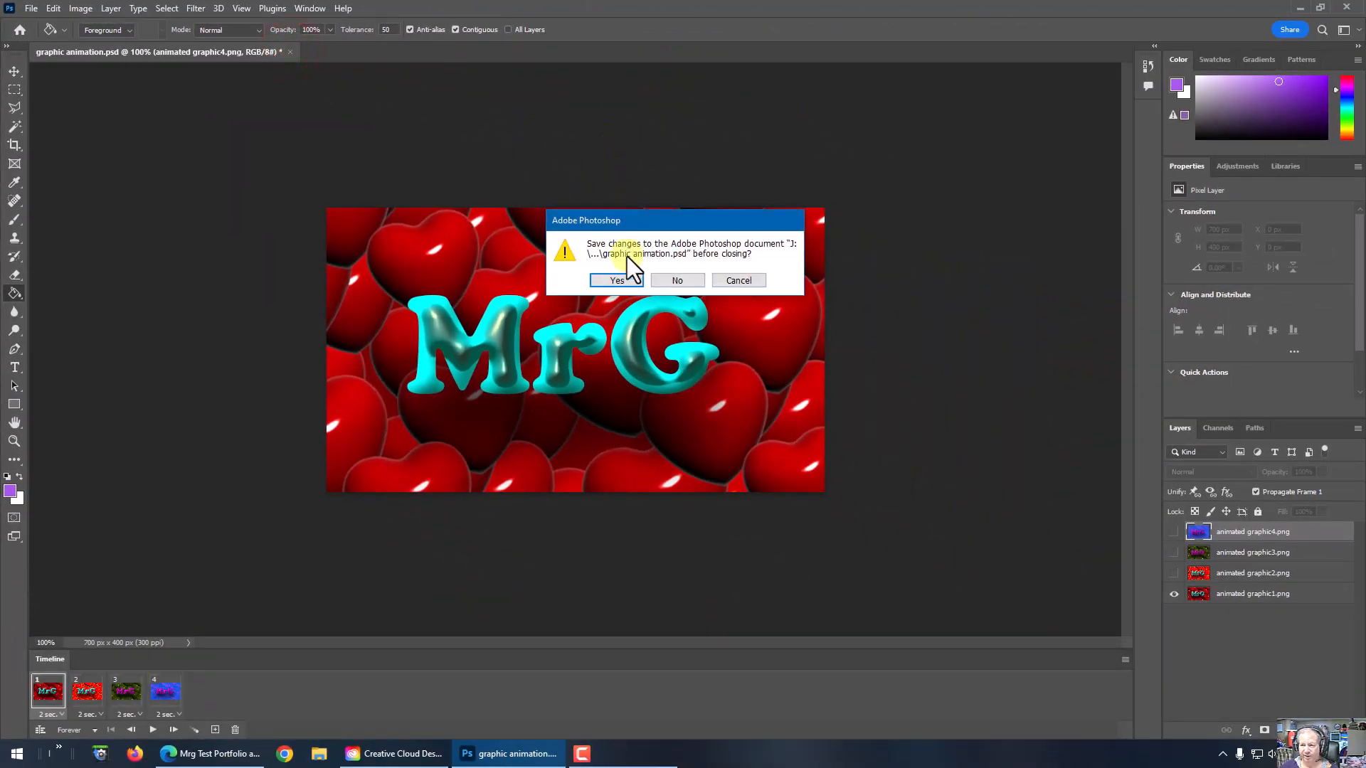
pyautogui.click(618, 280)
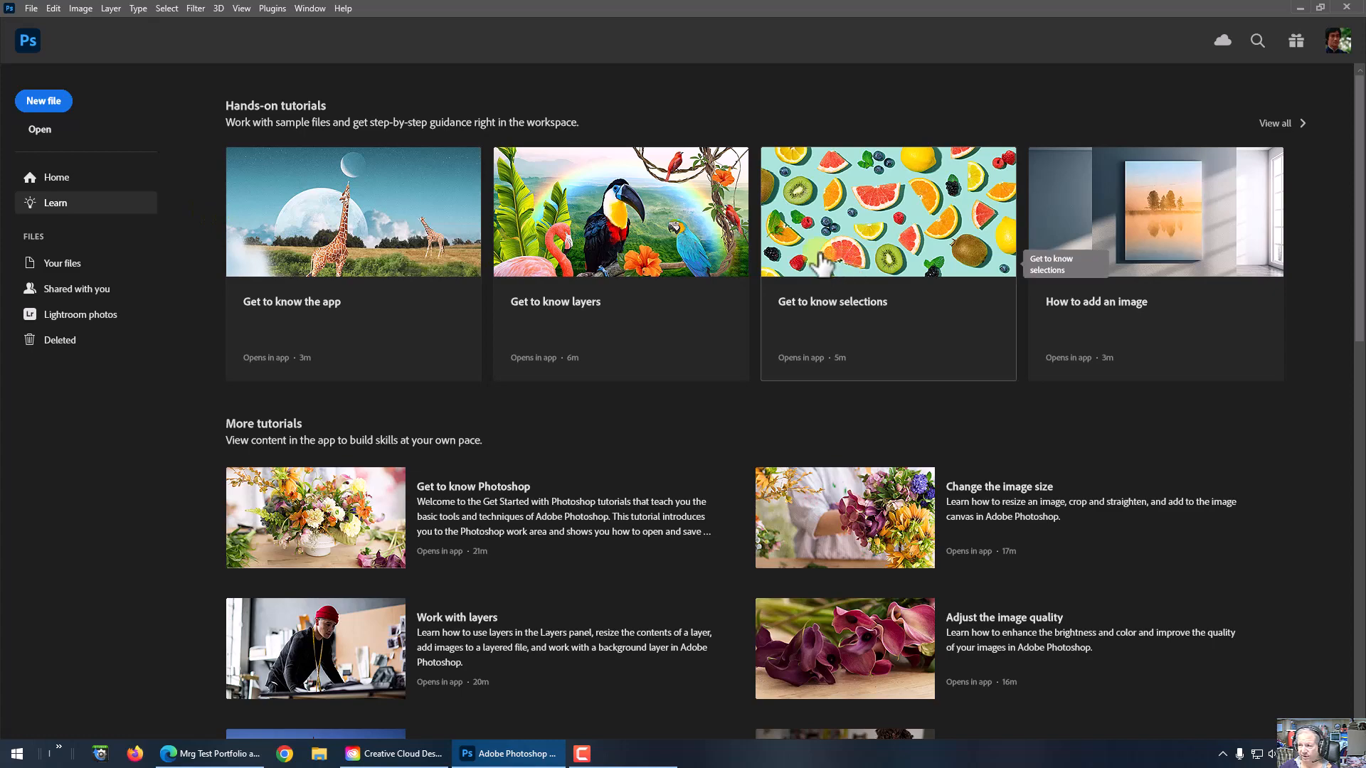
pyautogui.click(1347, 7)
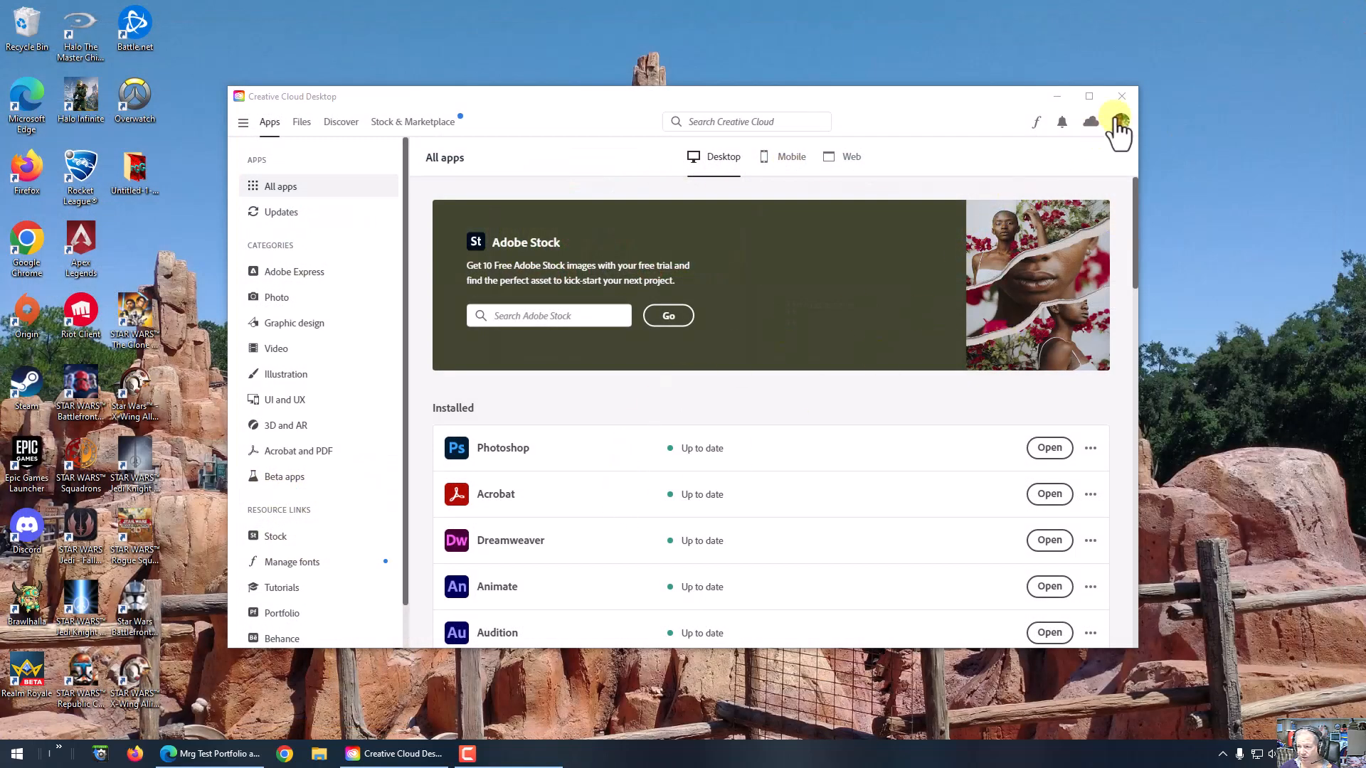
pyautogui.click(1127, 95)
# Step: In File Explorer, view graphic-animation.gif from My Drive > psrs > animated graphic on the J: drive in the default image viewer, then close it
pyautogui.click(319, 754)
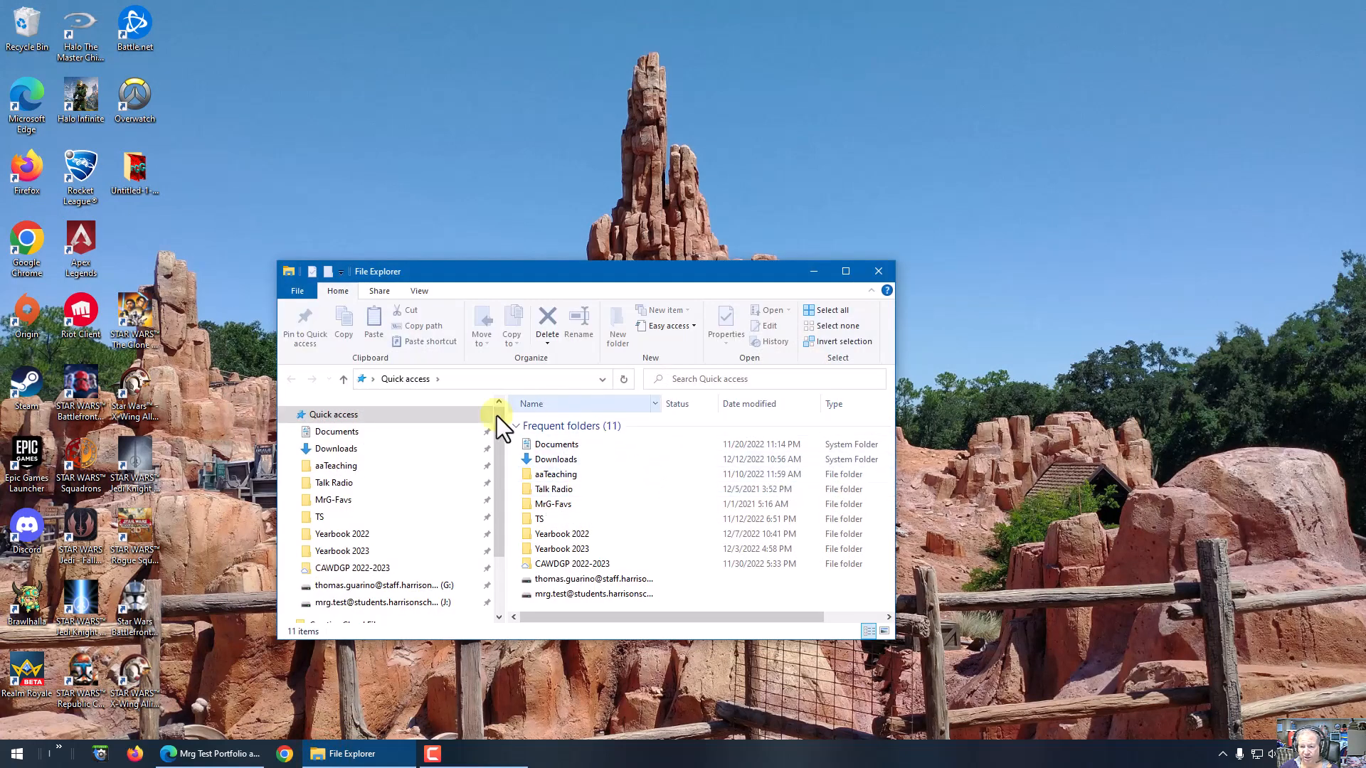
pyautogui.click(351, 603)
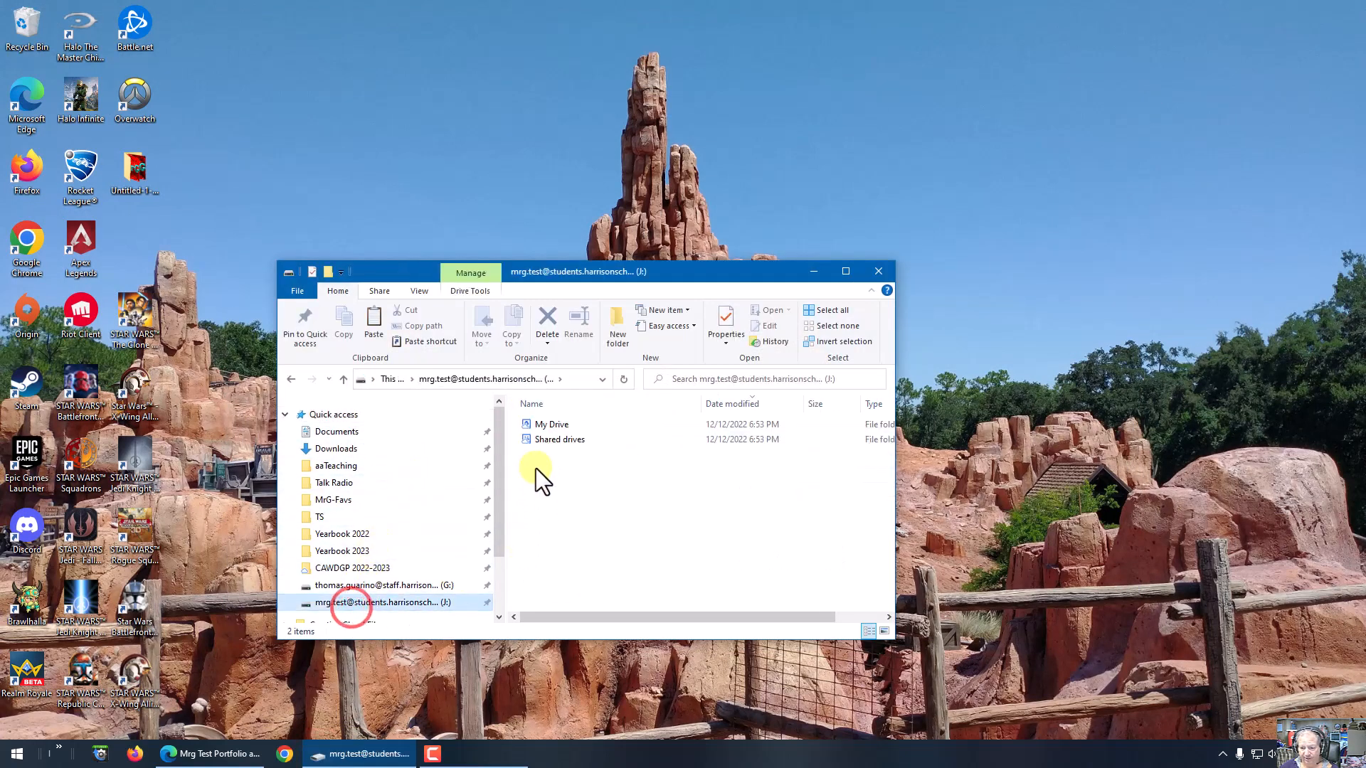
pyautogui.doubleClick(538, 426)
pyautogui.doubleClick(552, 424)
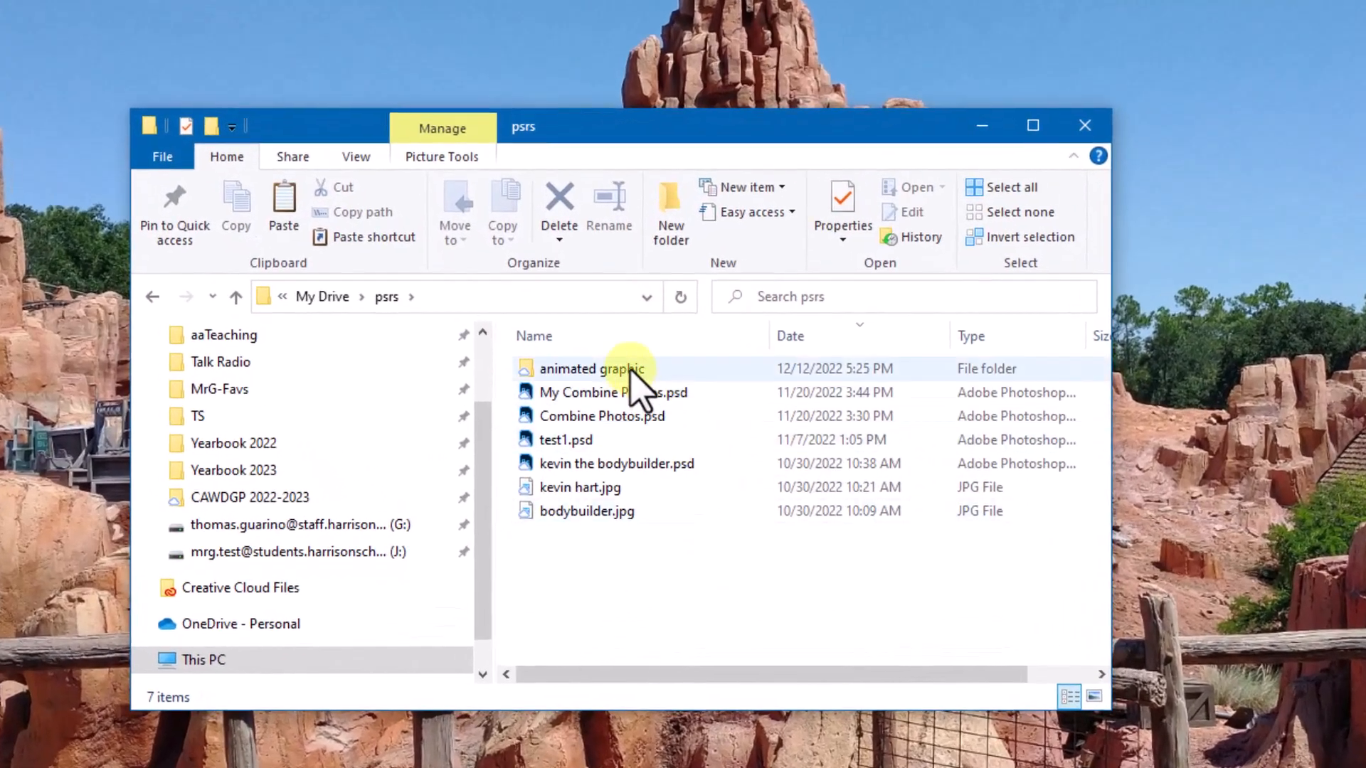
pyautogui.doubleClick(594, 421)
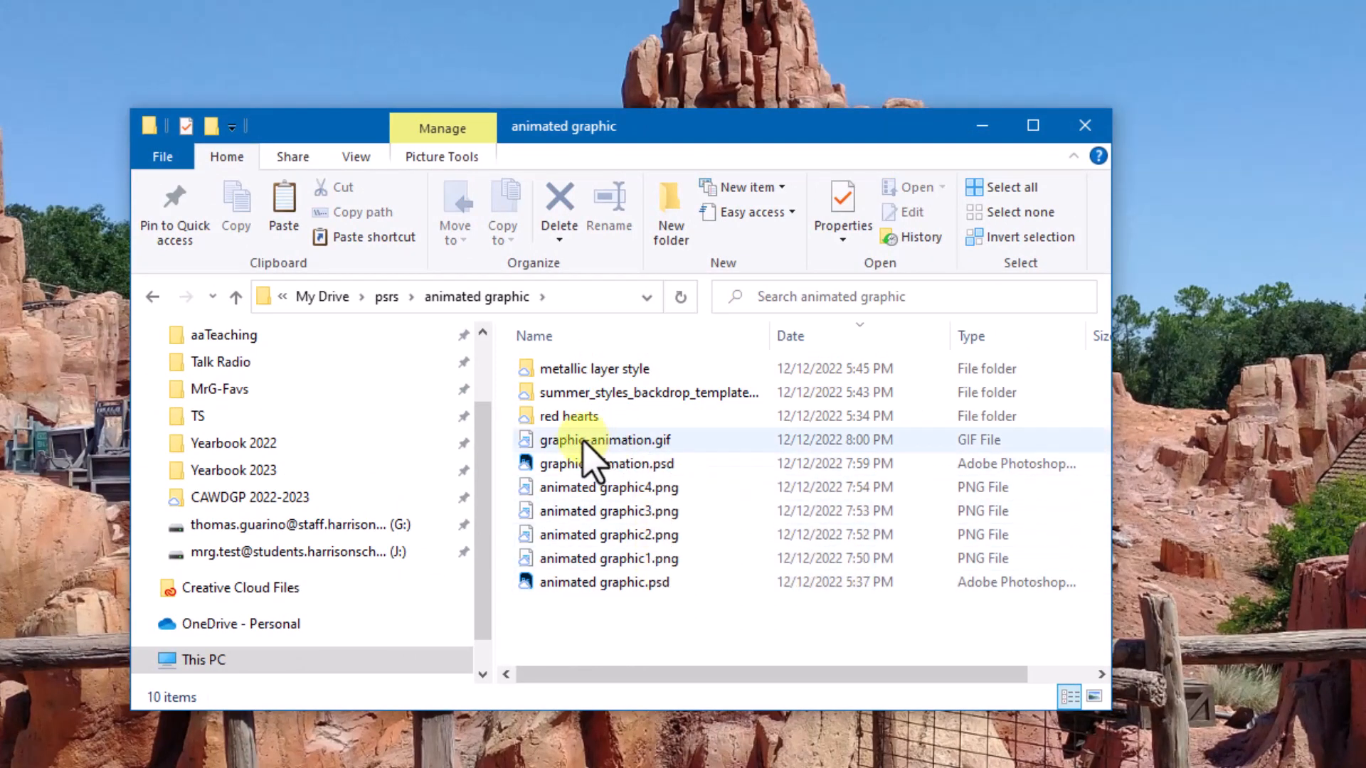
pyautogui.doubleClick(647, 442)
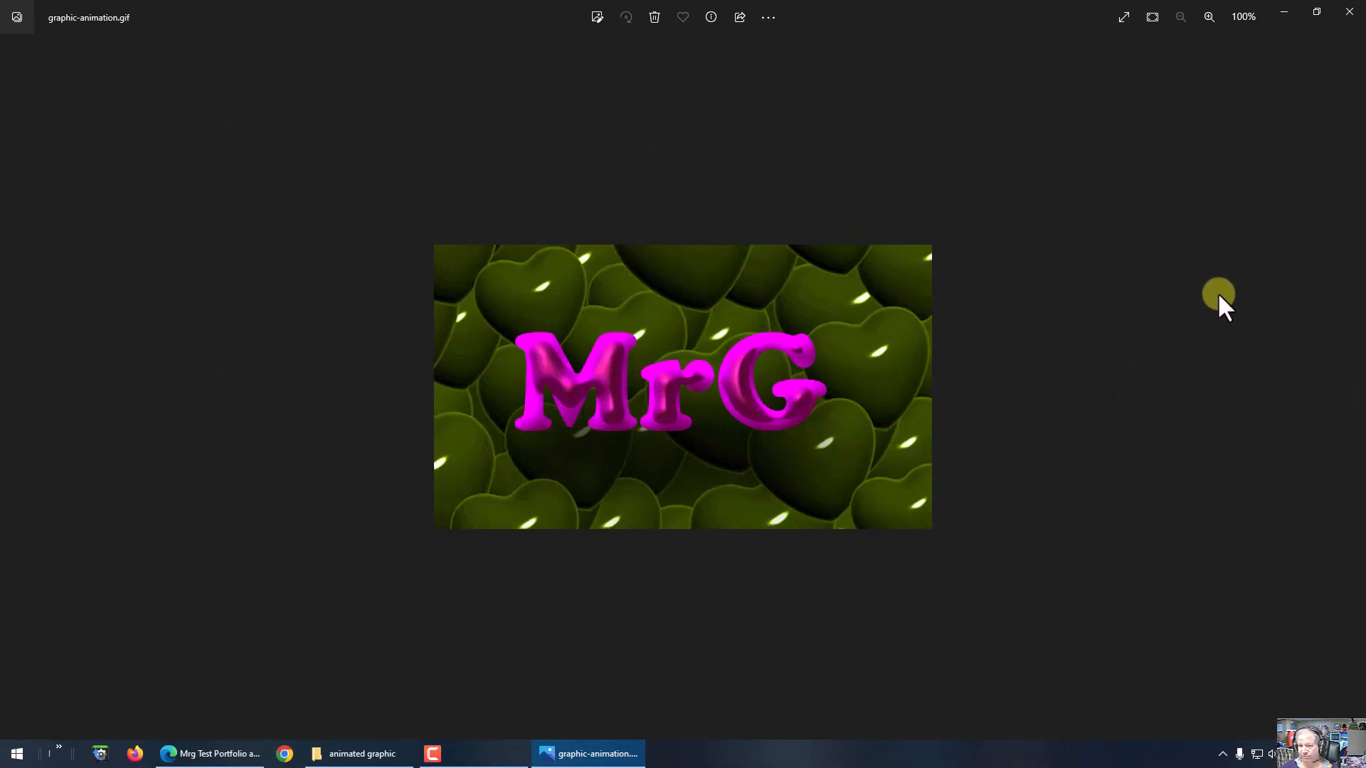
pyautogui.click(1349, 12)
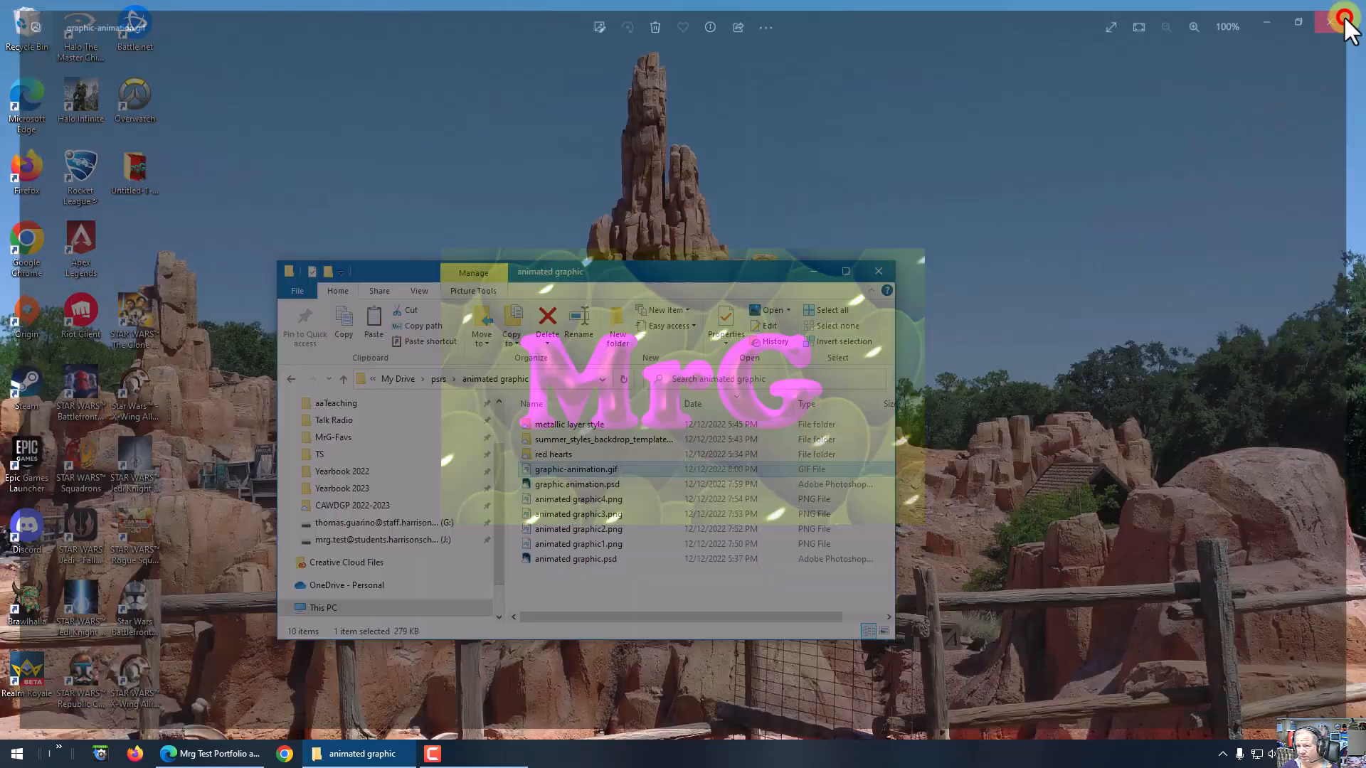
# Step: Check how graphic-animation.gif plays in Firefox, then close the browser
pyautogui.rightClick(596, 471)
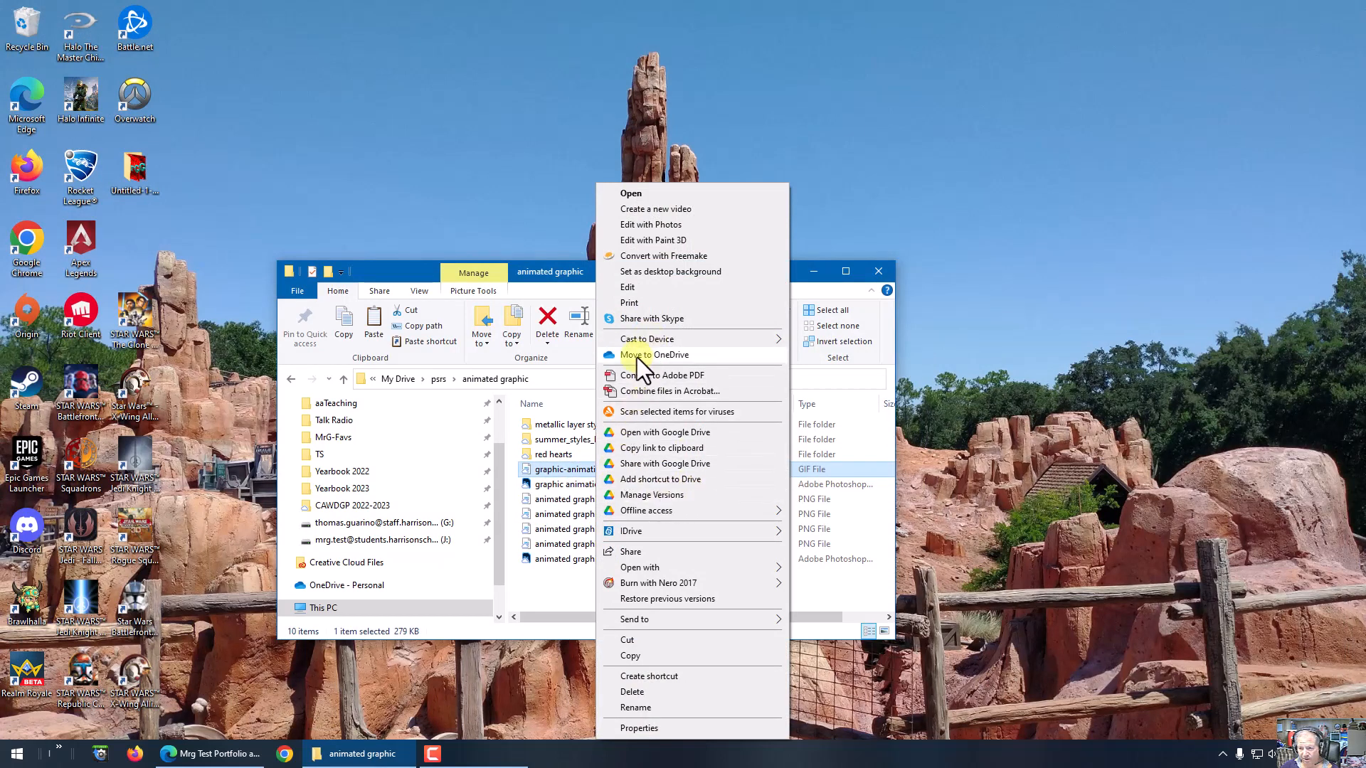
pyautogui.moveTo(638, 570)
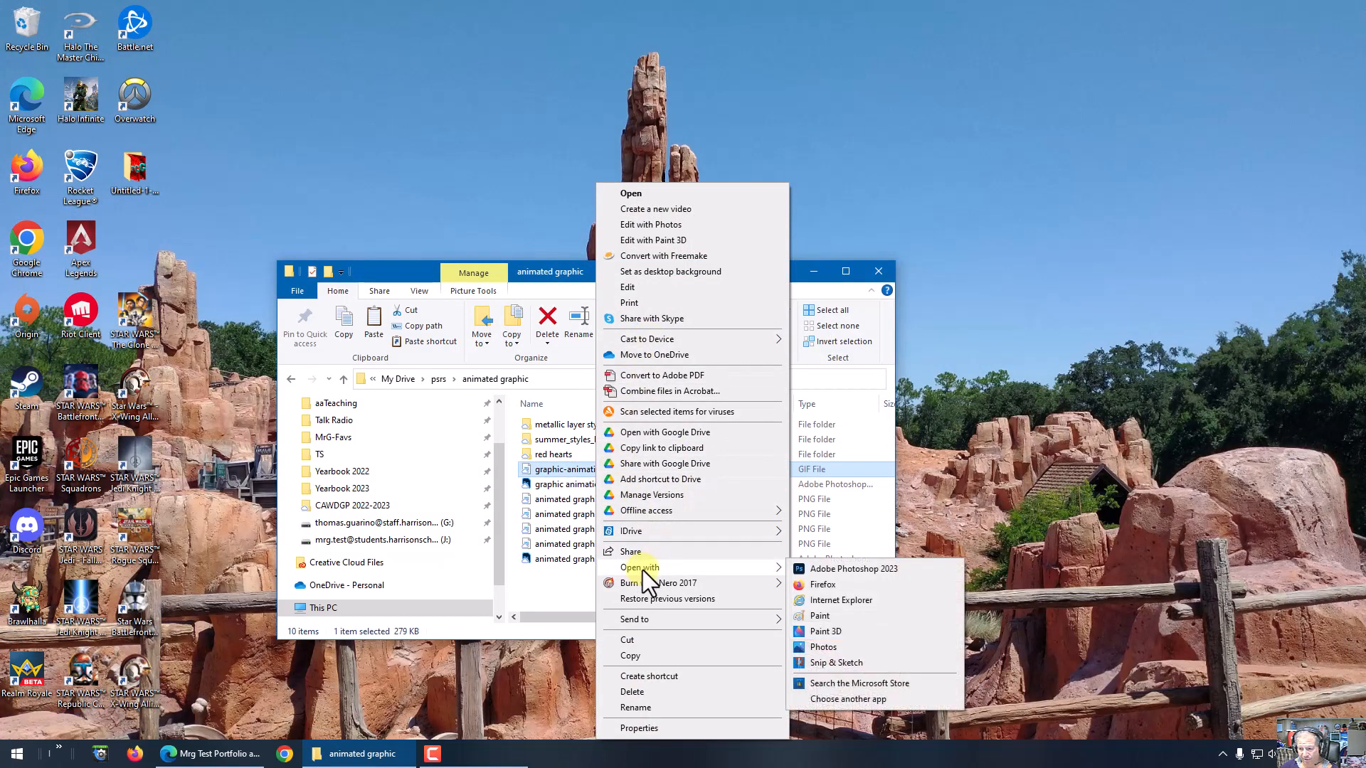
pyautogui.click(823, 586)
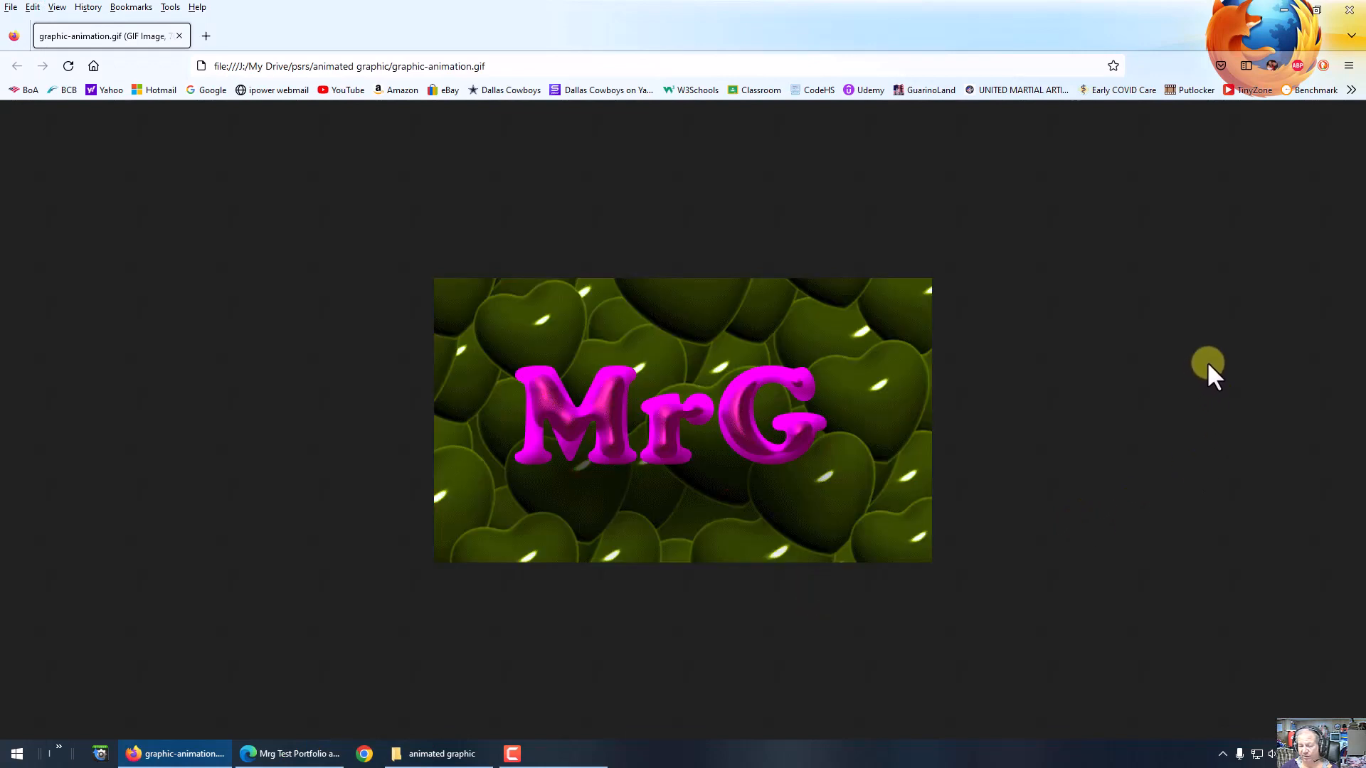
pyautogui.click(1349, 10)
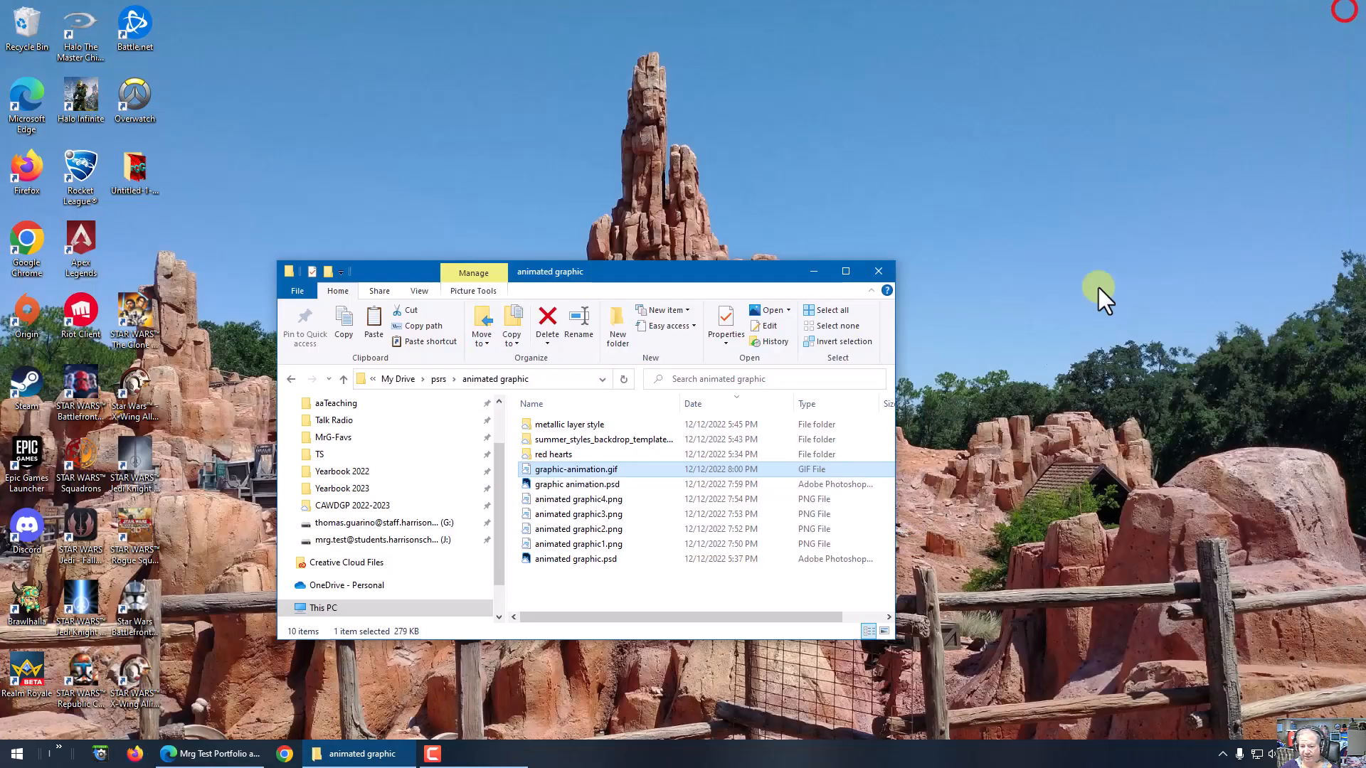
# Step: Switch to the Google Sites portfolio in Edge and insert graphic-animation.gif from My Drive > psrs > animated graphic into the Home page
pyautogui.click(226, 753)
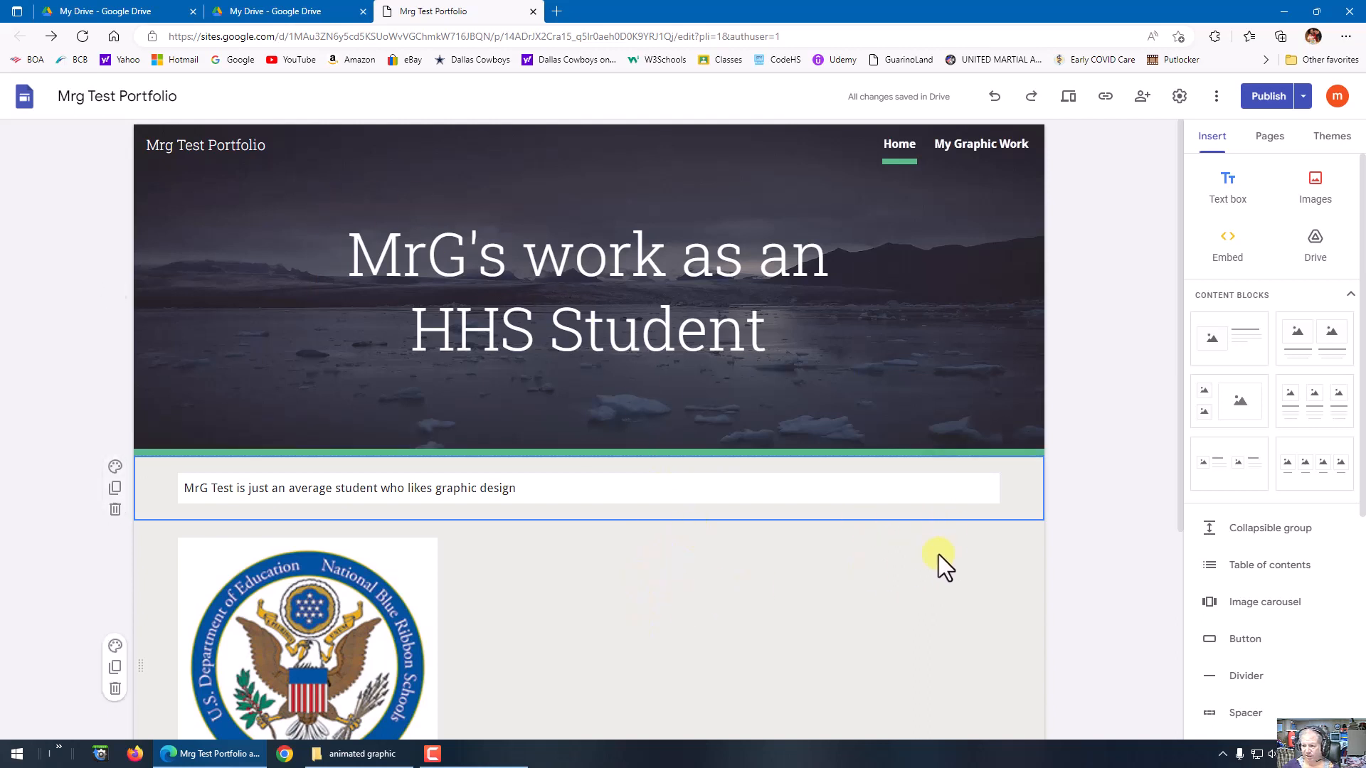
pyautogui.click(1313, 186)
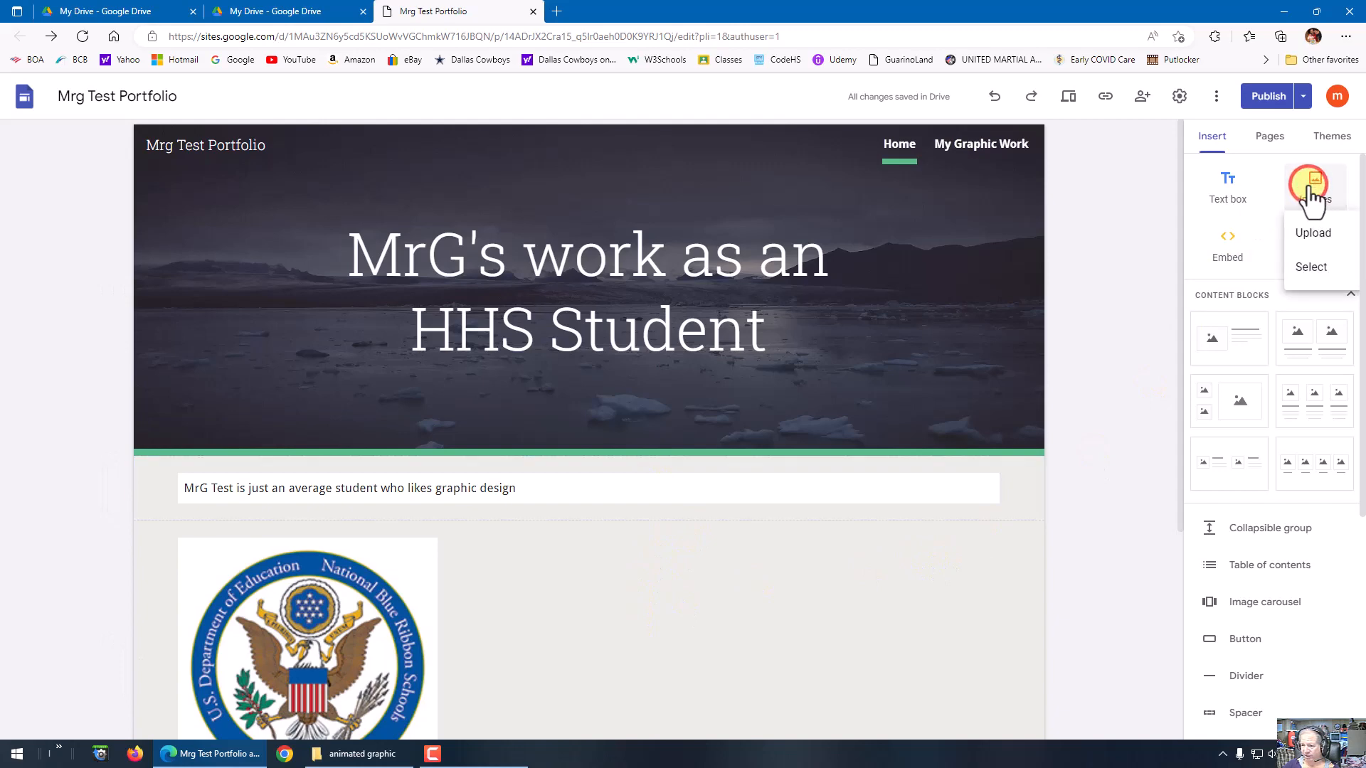
pyautogui.click(1313, 268)
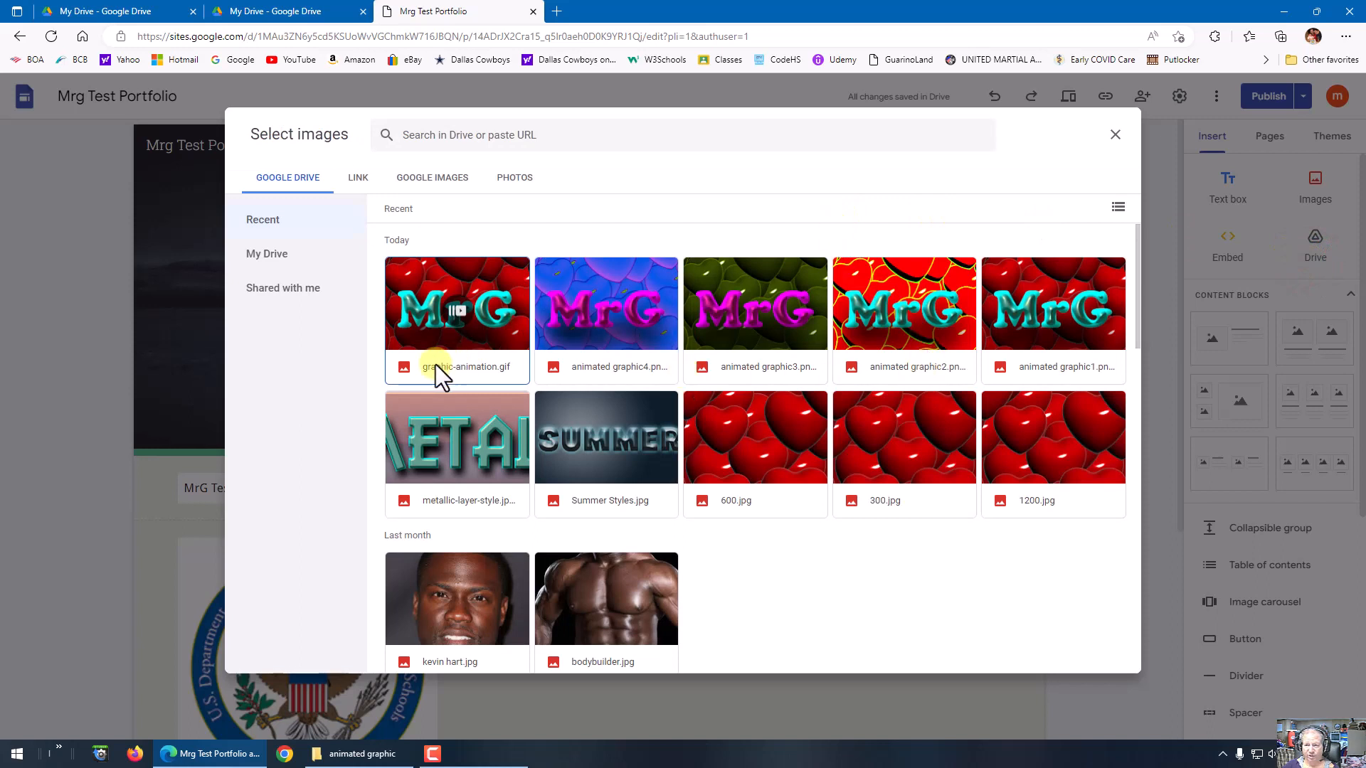
pyautogui.click(447, 321)
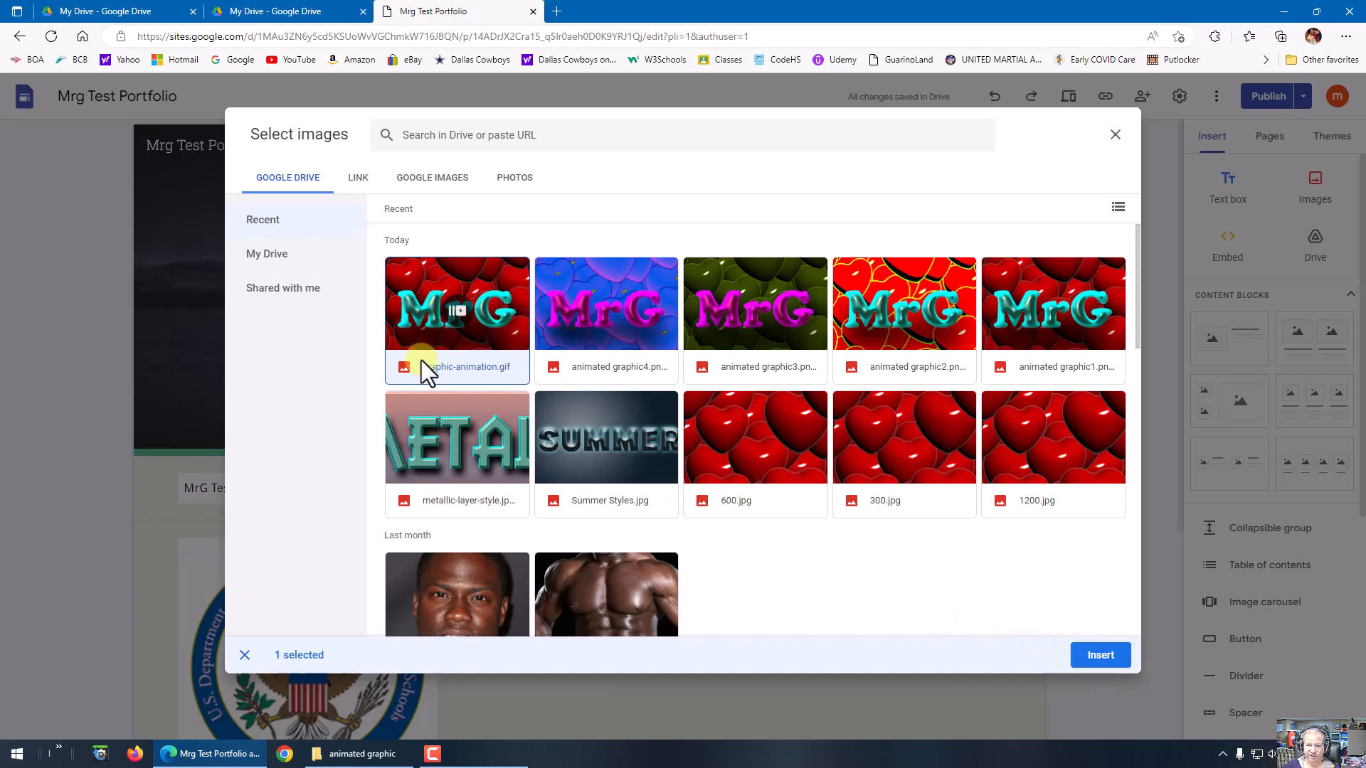
pyautogui.click(272, 255)
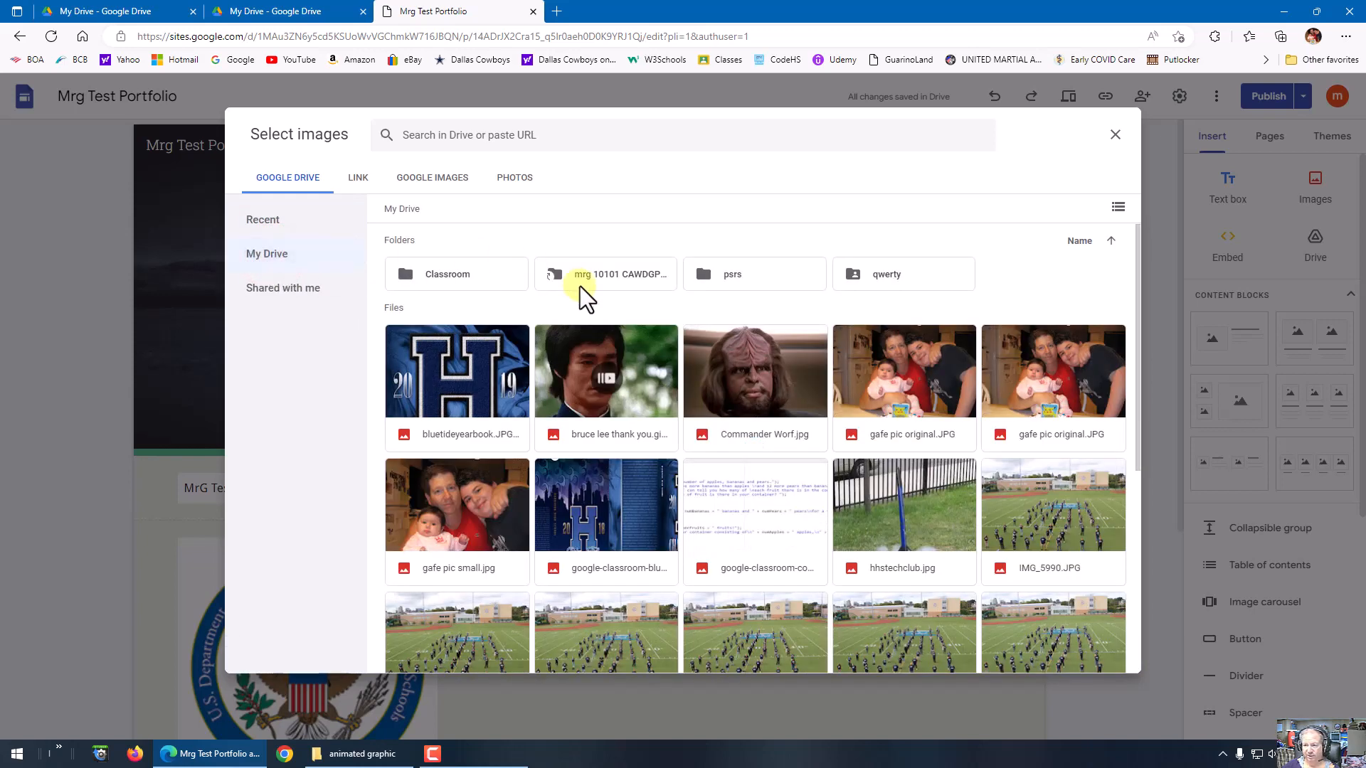
pyautogui.click(711, 276)
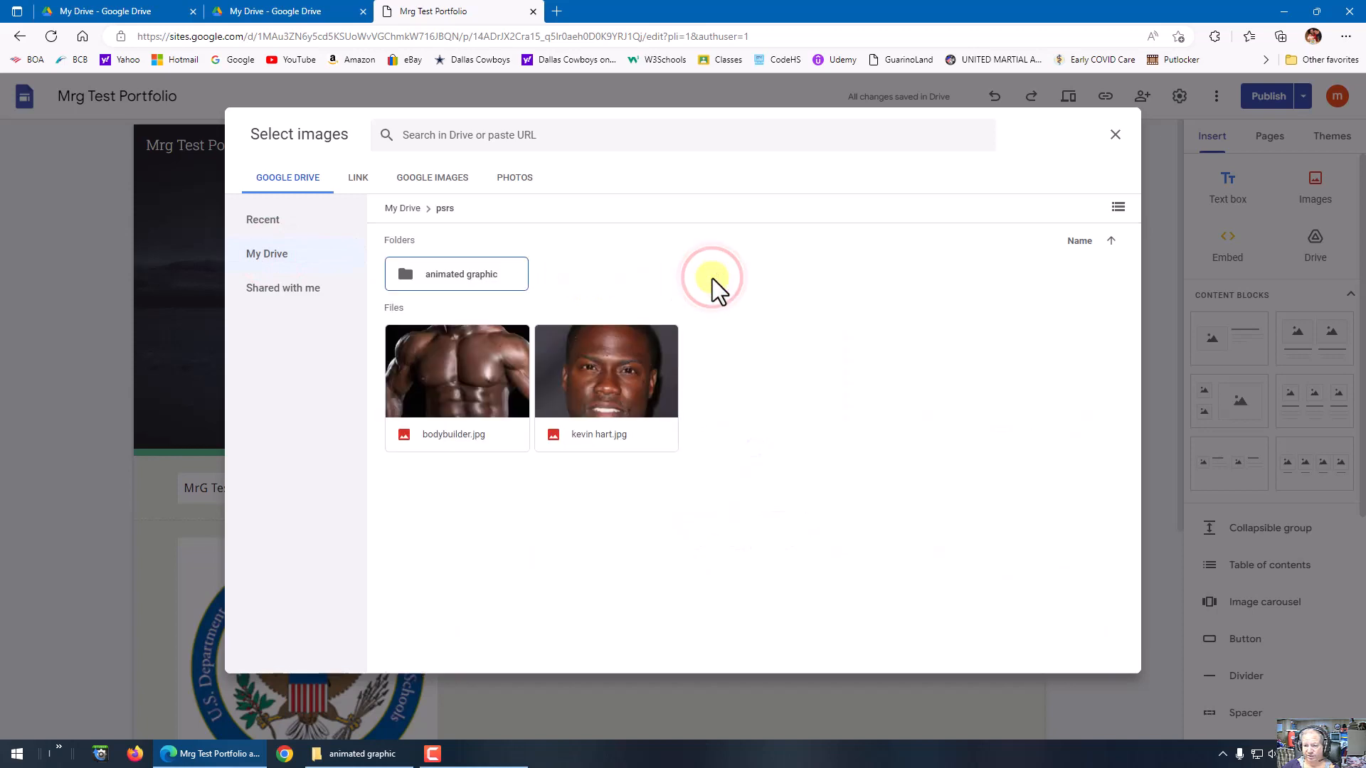
pyautogui.click(491, 273)
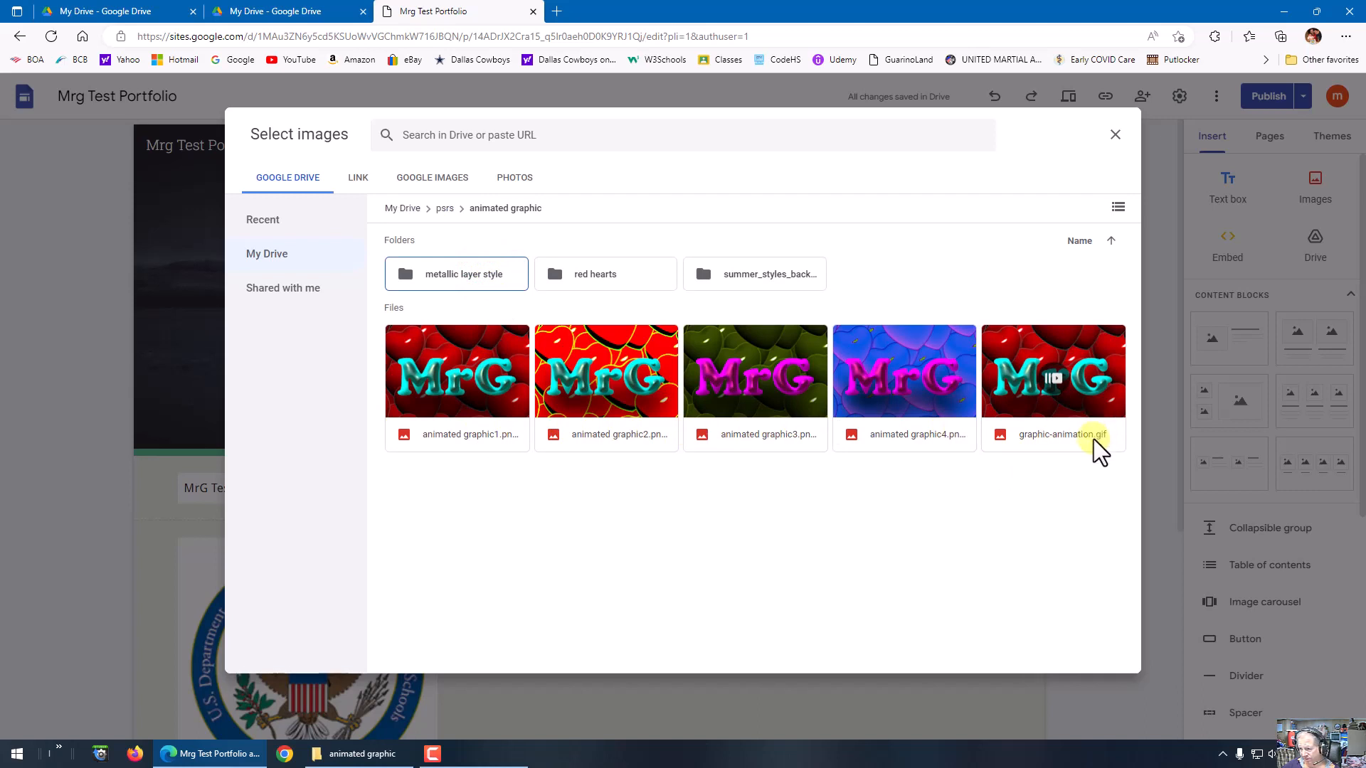
pyautogui.click(1006, 376)
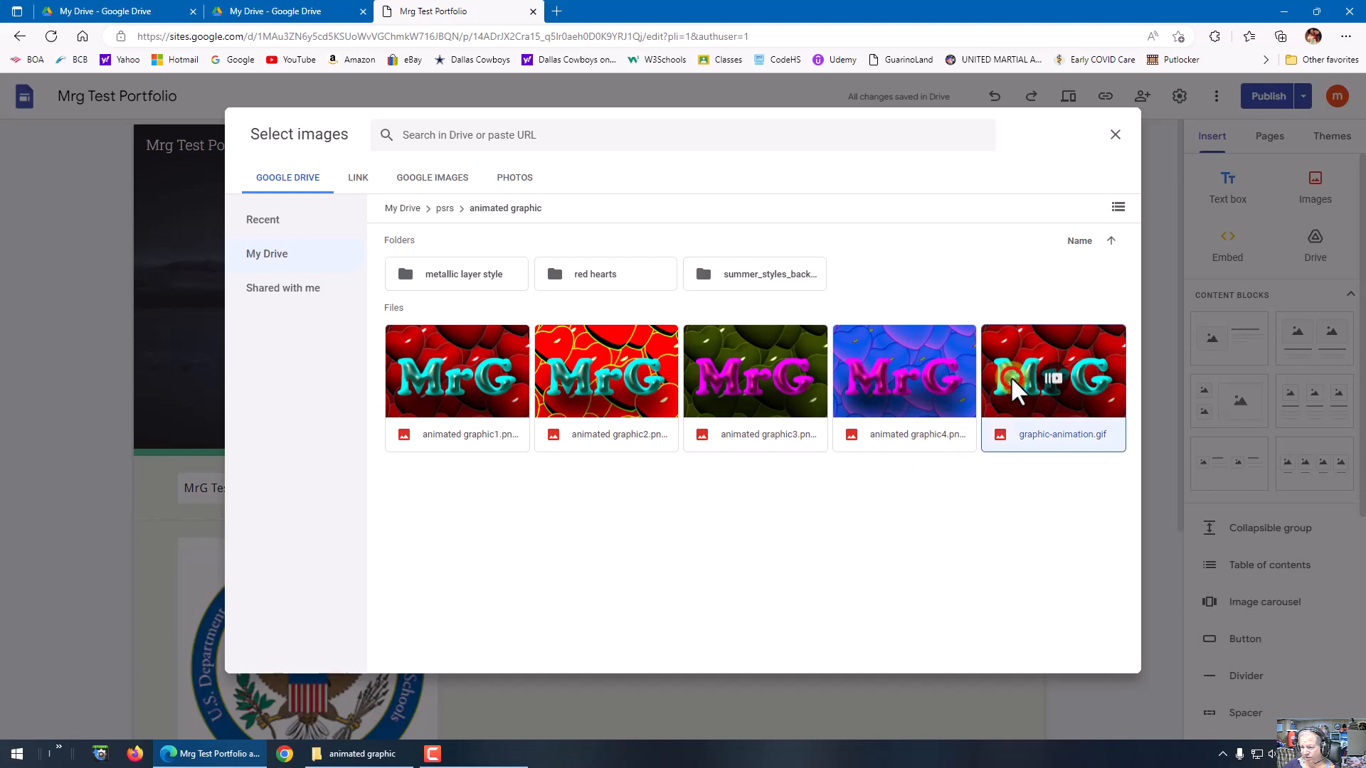
pyautogui.click(1100, 656)
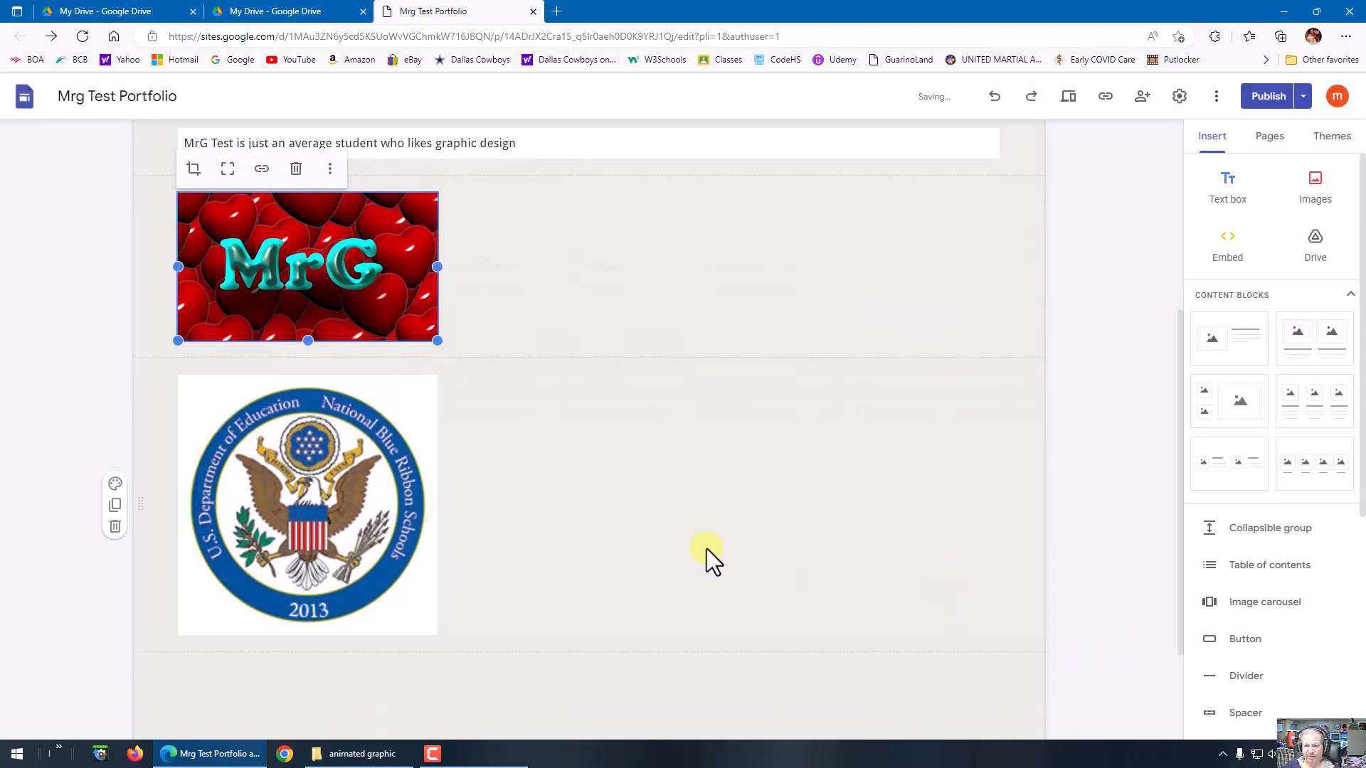
# Step: Publish the updated Home page of the portfolio through the change review and view the published site
pyautogui.scroll(1, 648, 311)
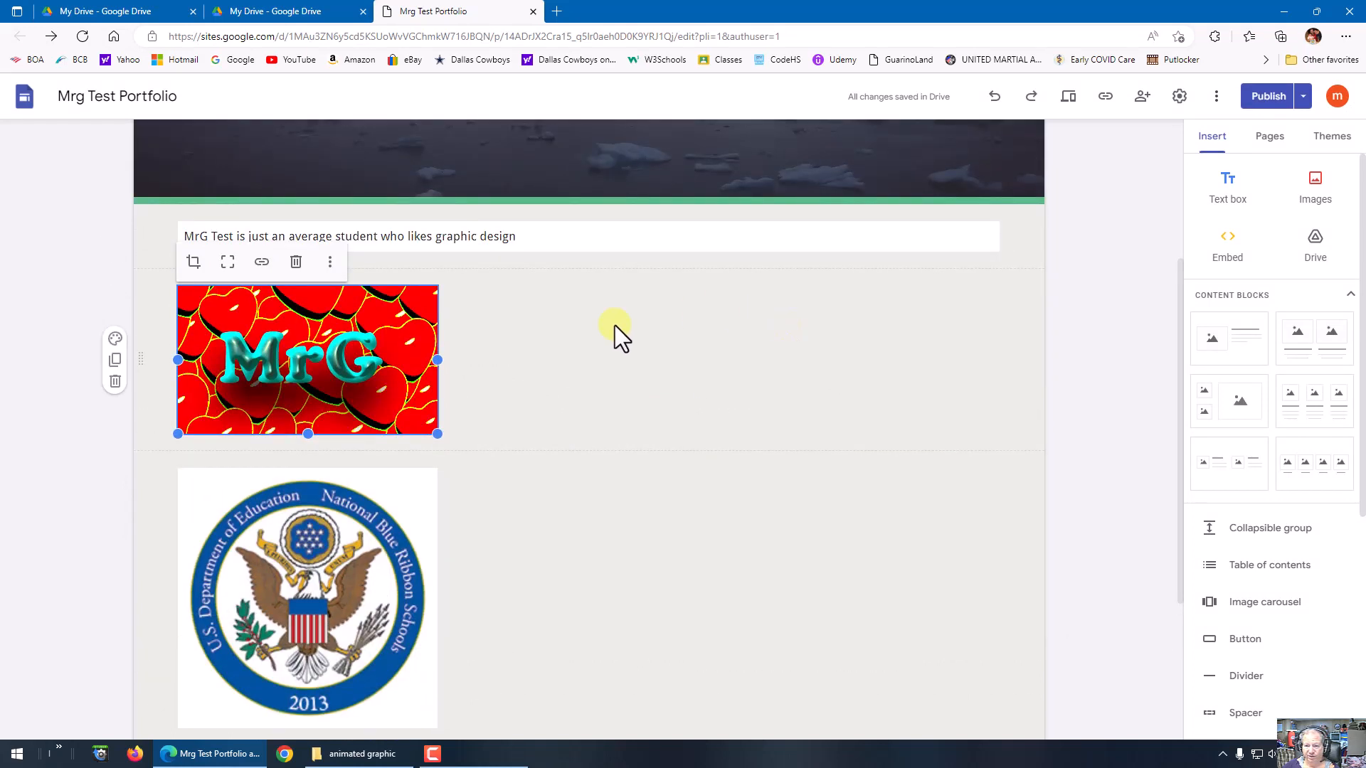
pyautogui.click(1306, 99)
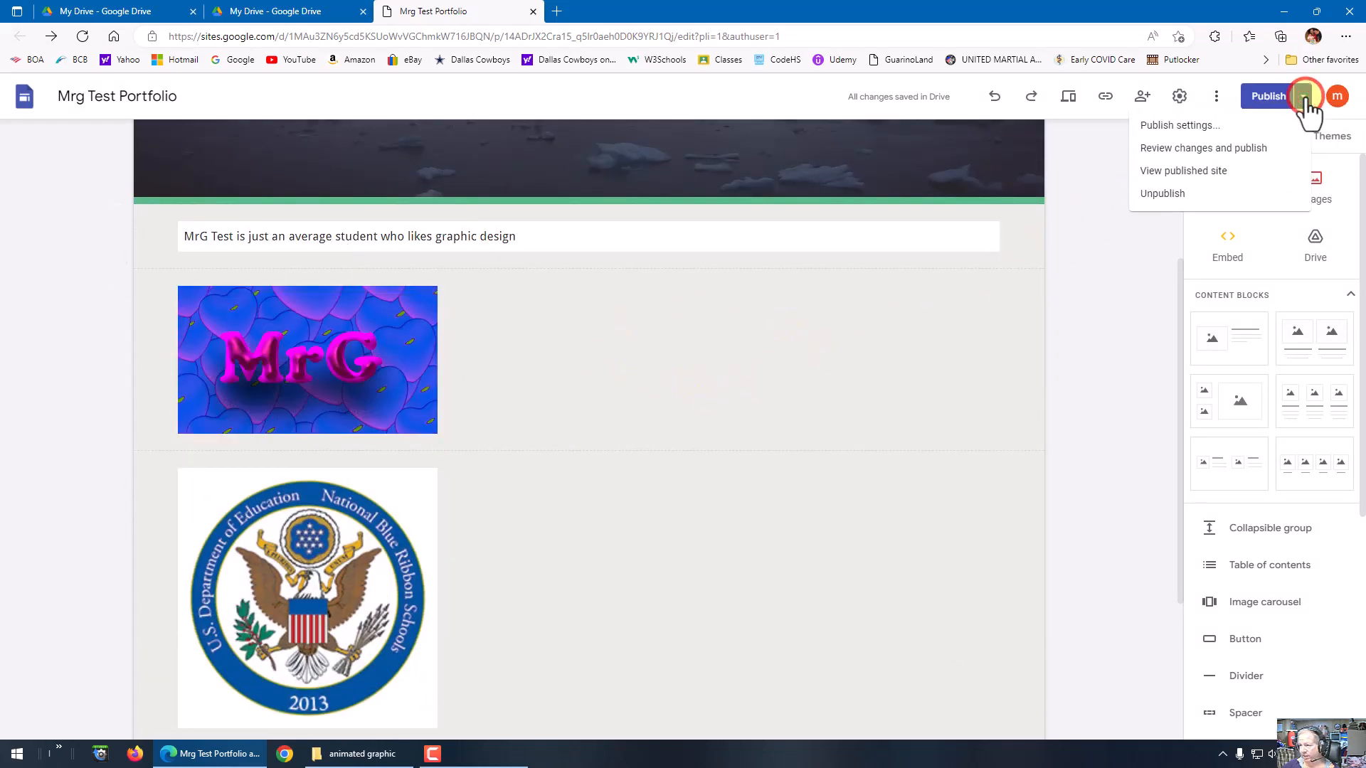
pyautogui.click(1266, 100)
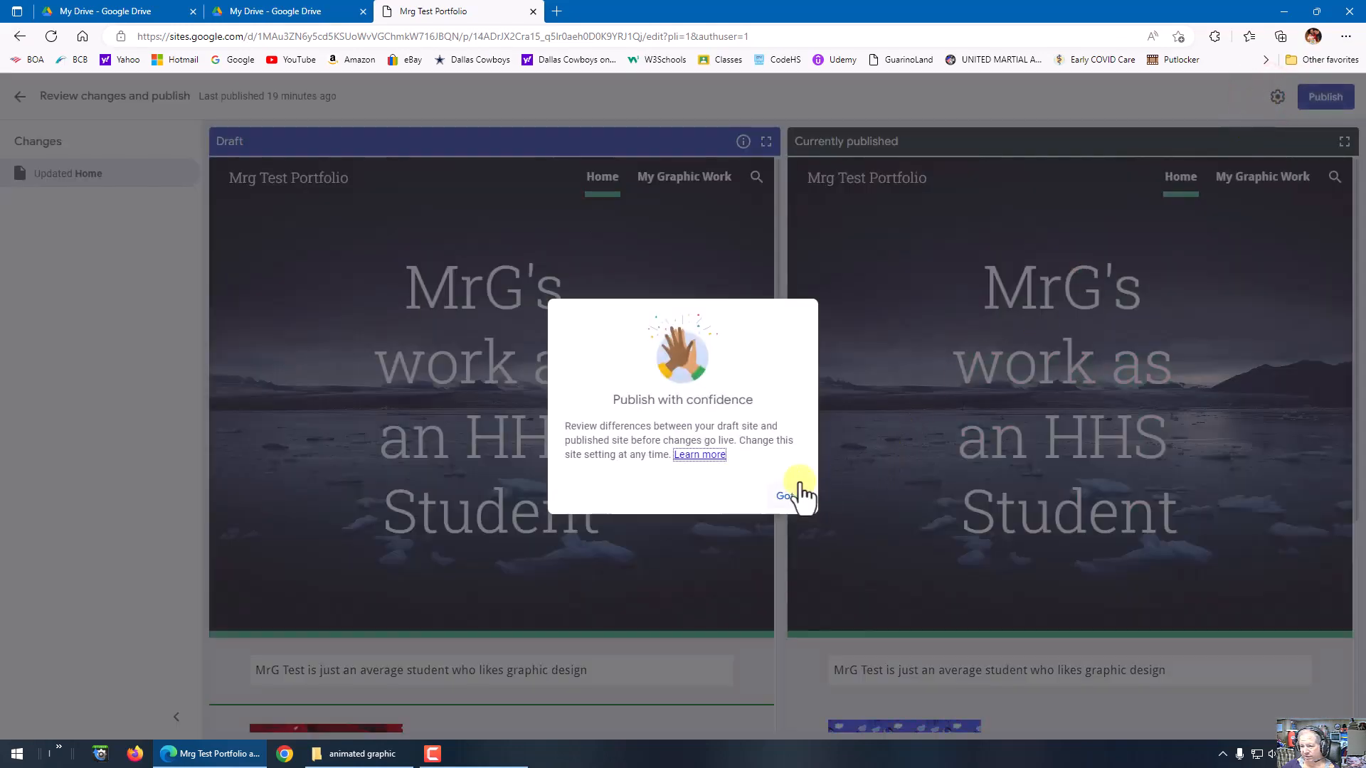
pyautogui.click(788, 495)
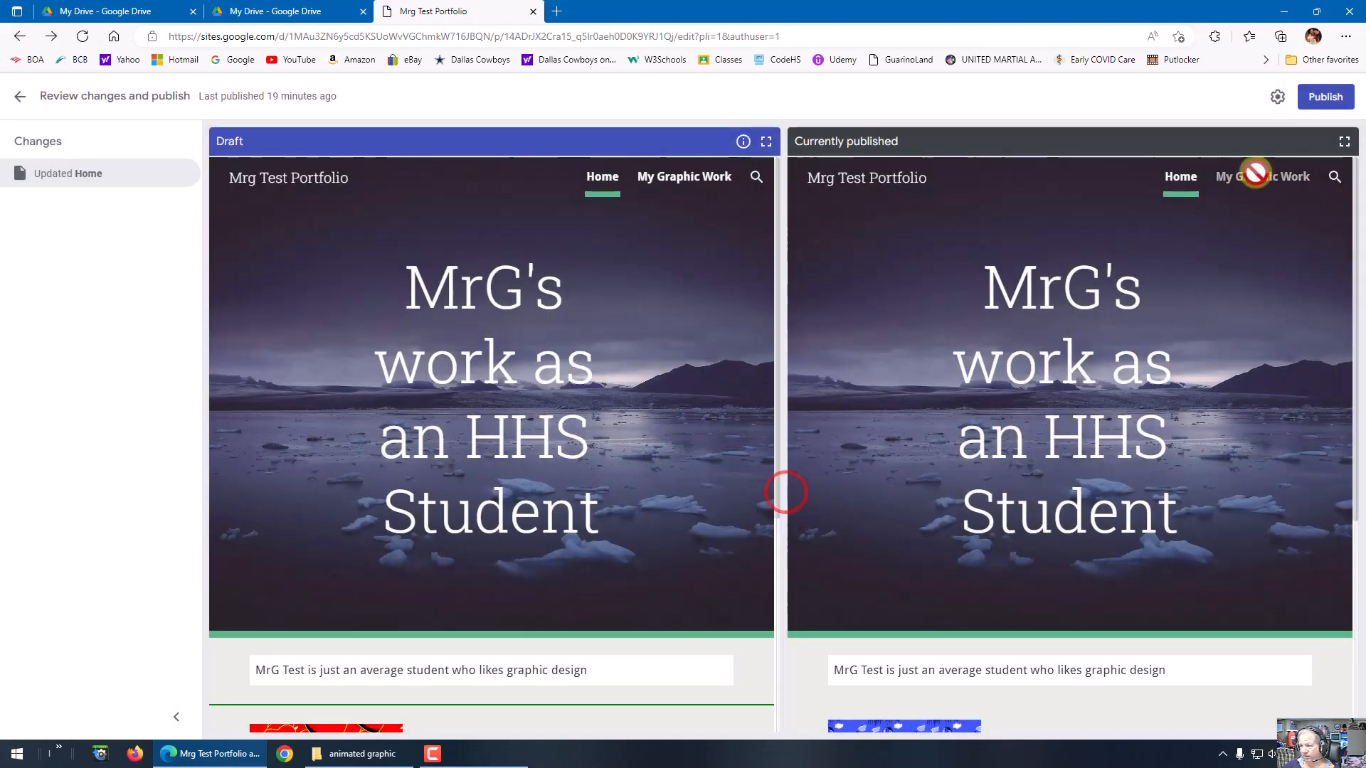
pyautogui.click(1325, 96)
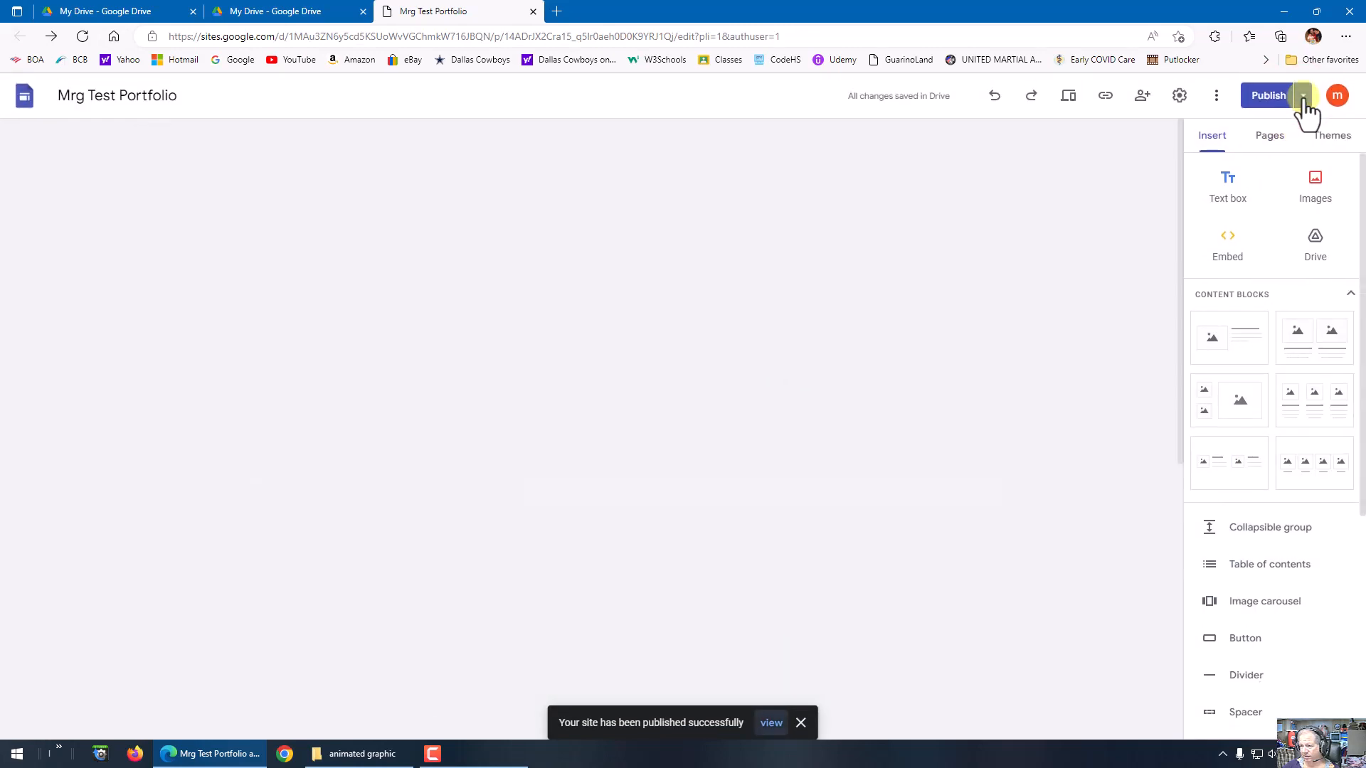
pyautogui.click(1304, 97)
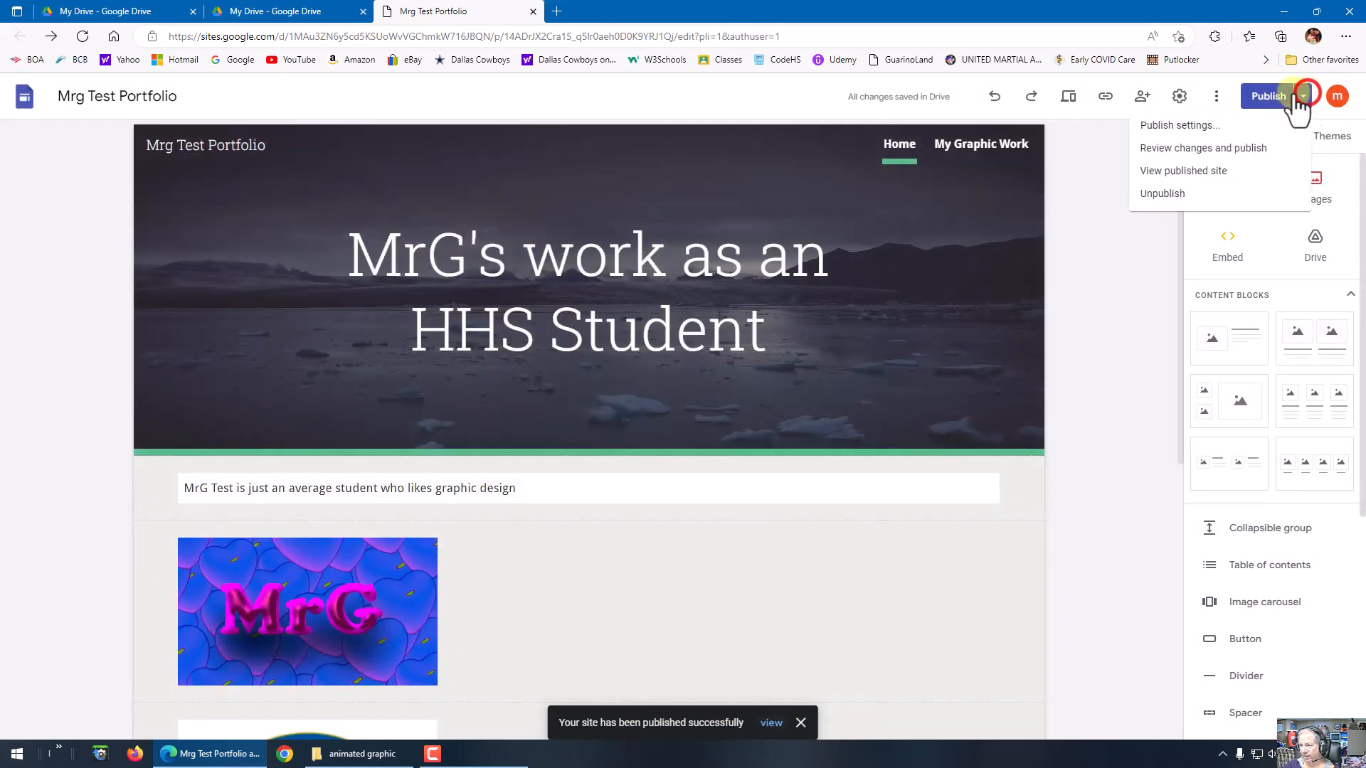
pyautogui.click(1204, 171)
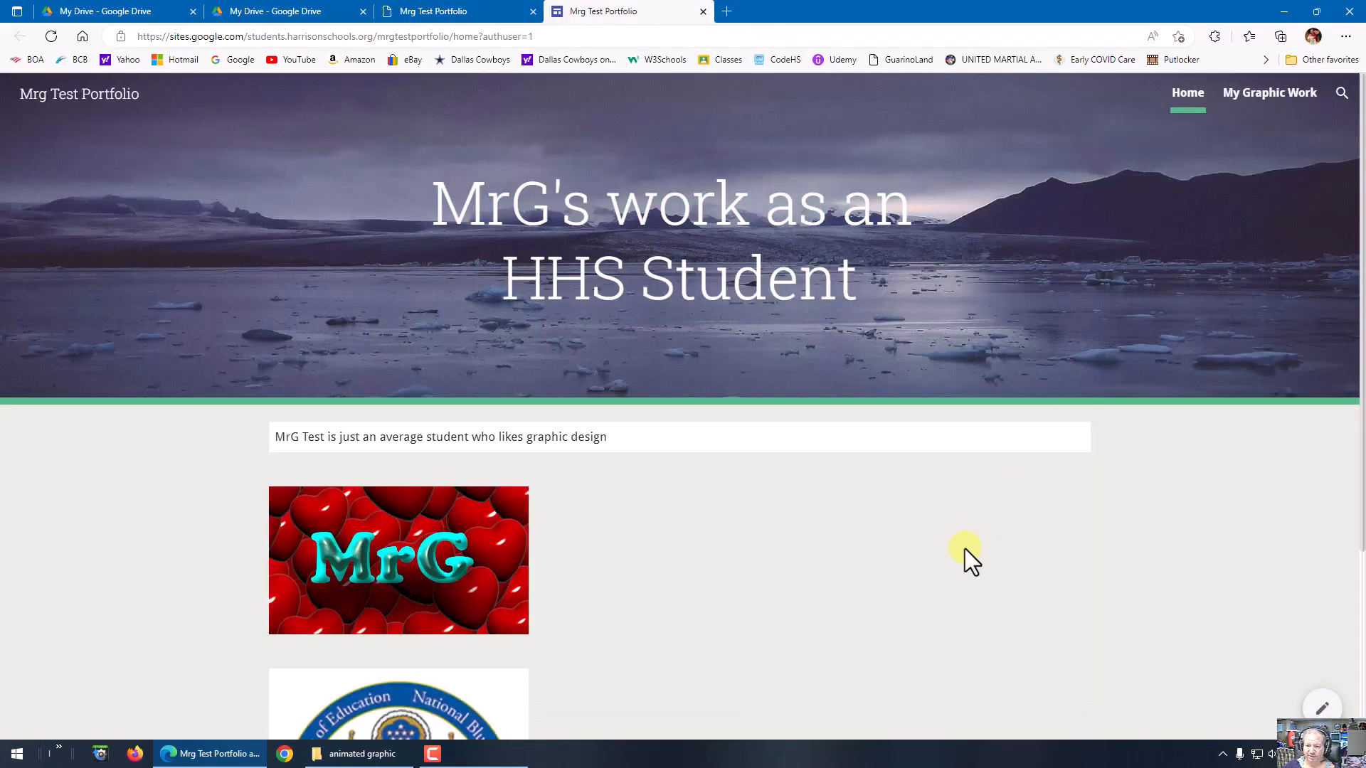